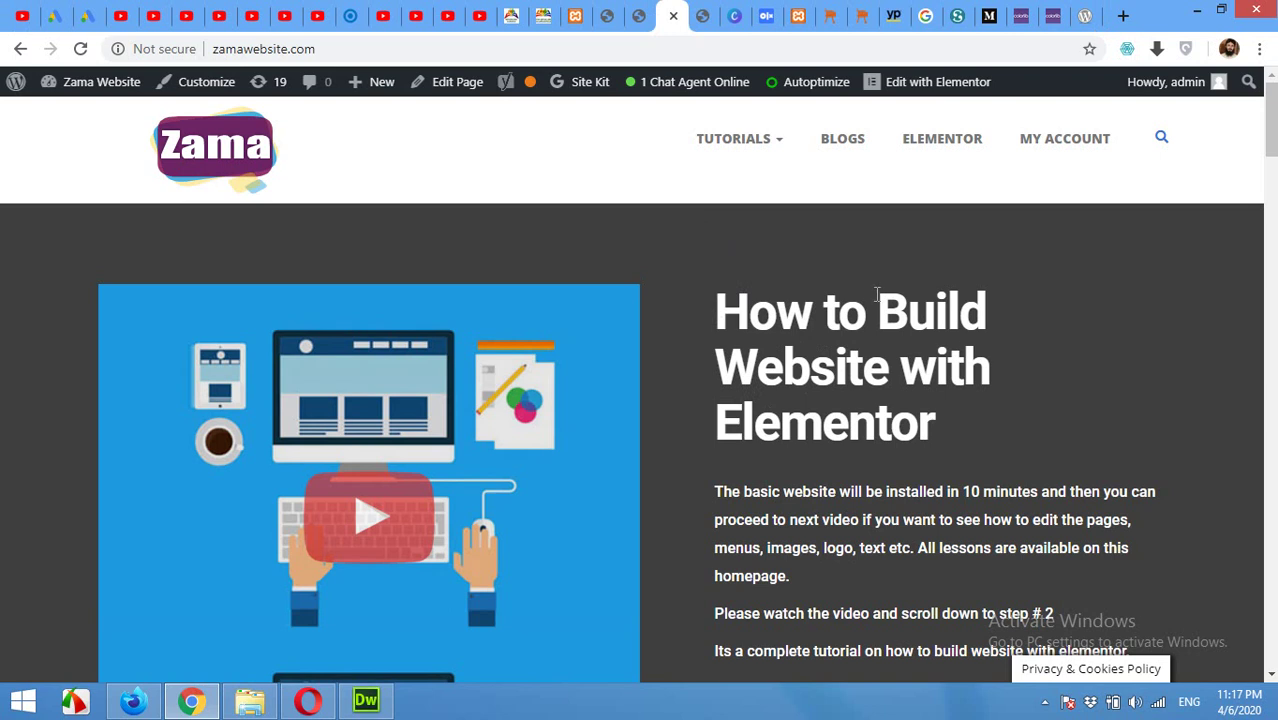
Step: Open the Privacy Policy page for editing from the WordPress dashboard's list of all pages
click(640, 16)
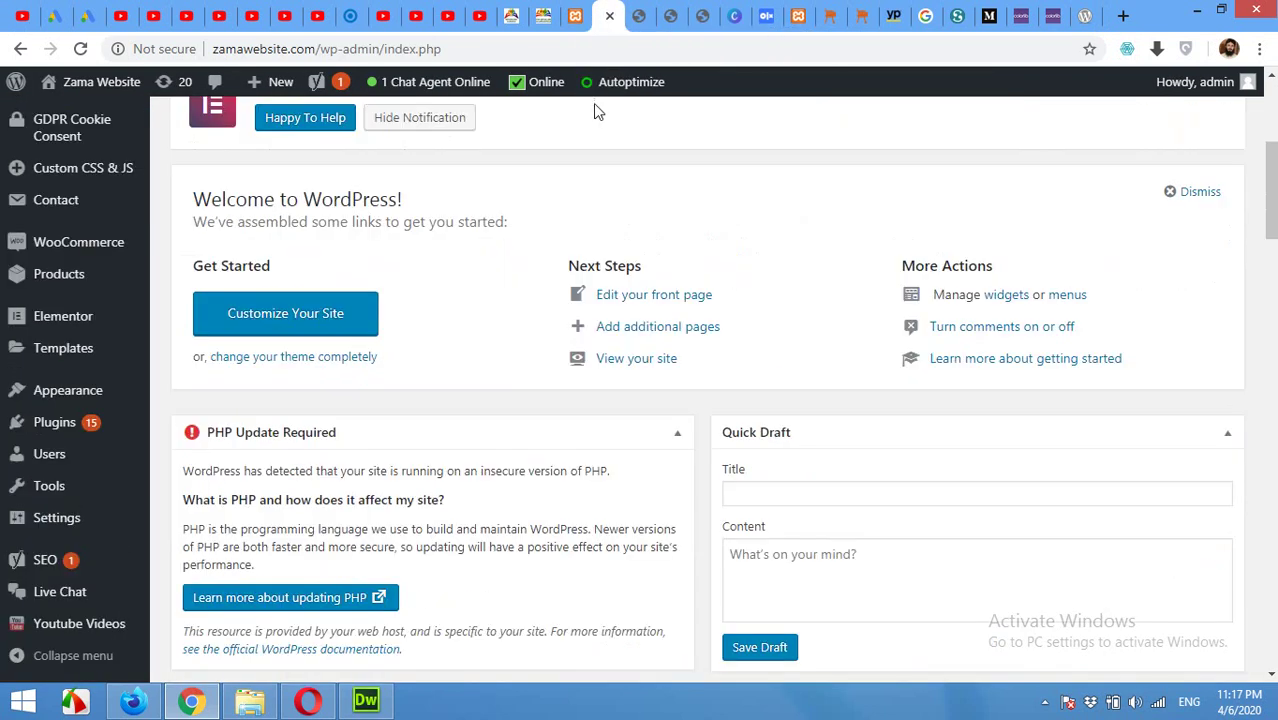
scroll(150, 262, up, 4)
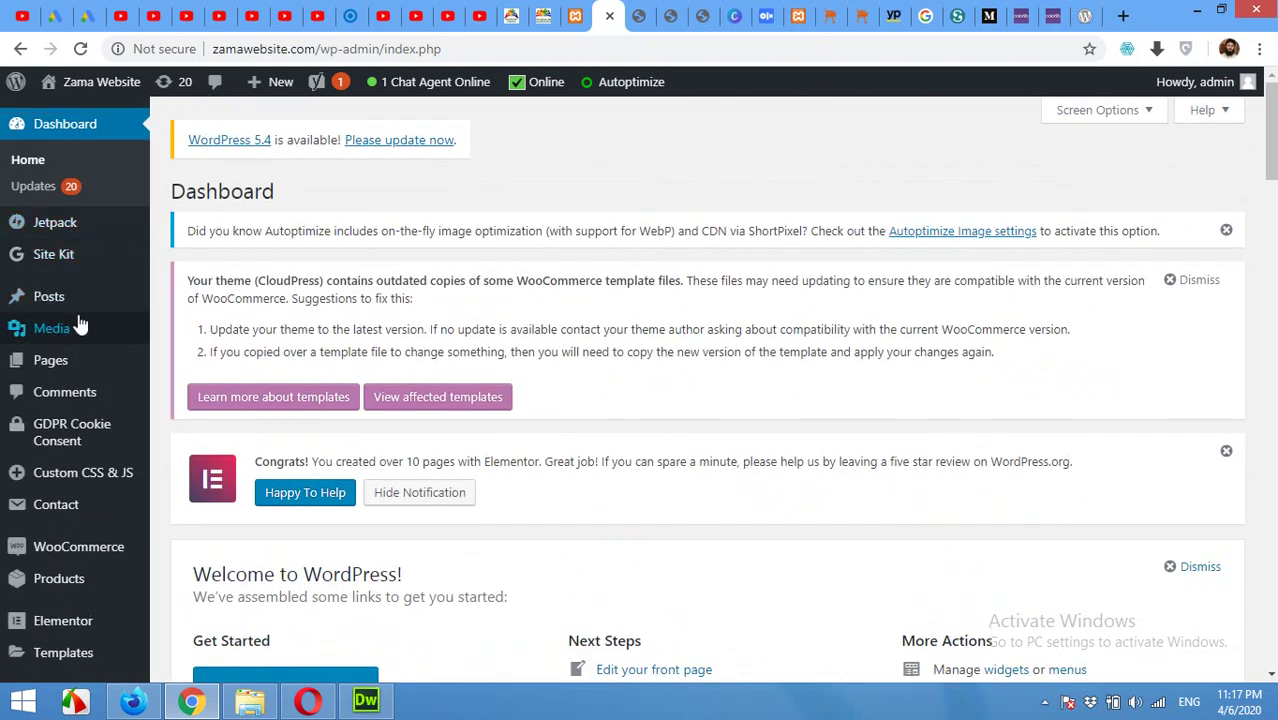
mouse_move(48, 365)
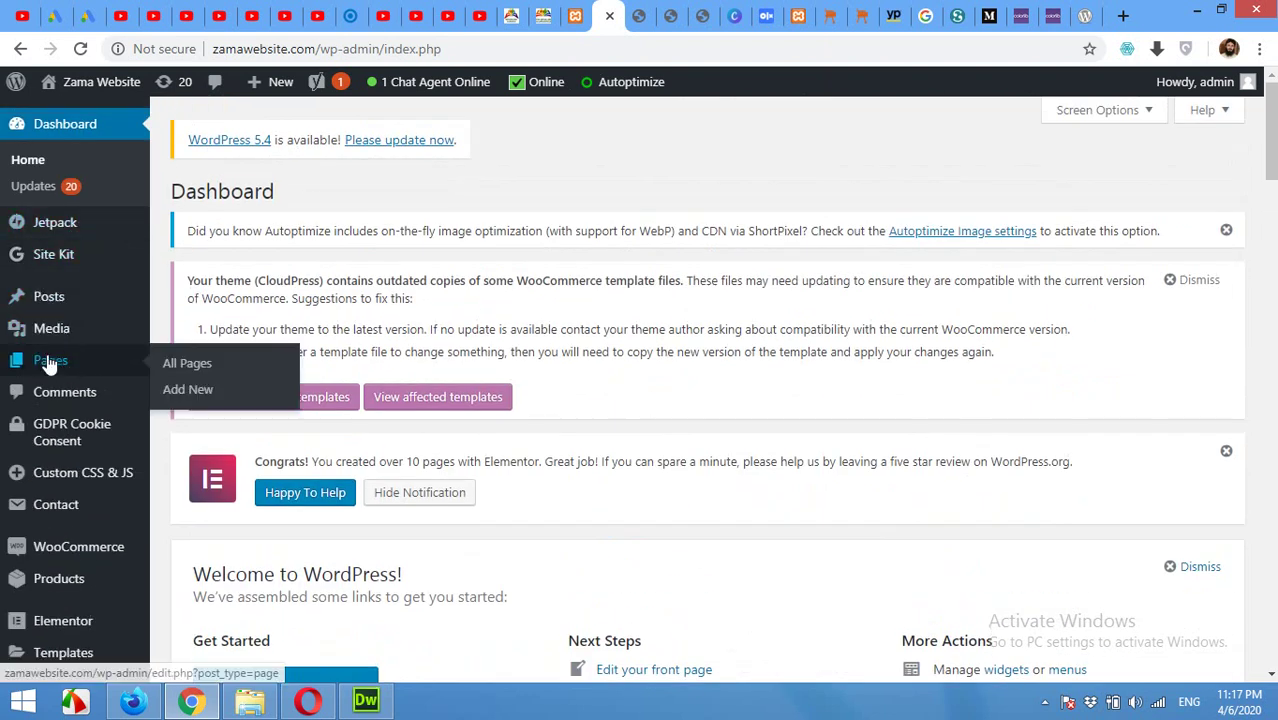
click(188, 365)
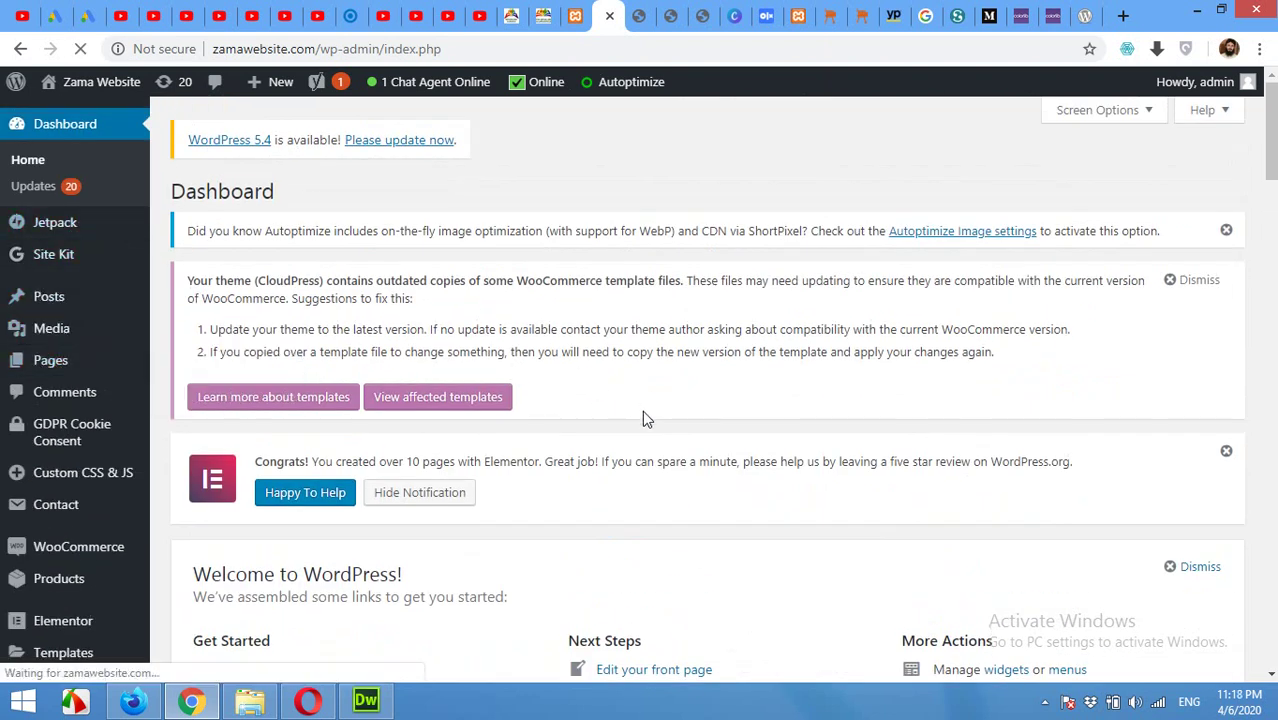
scroll(613, 465, down, 5)
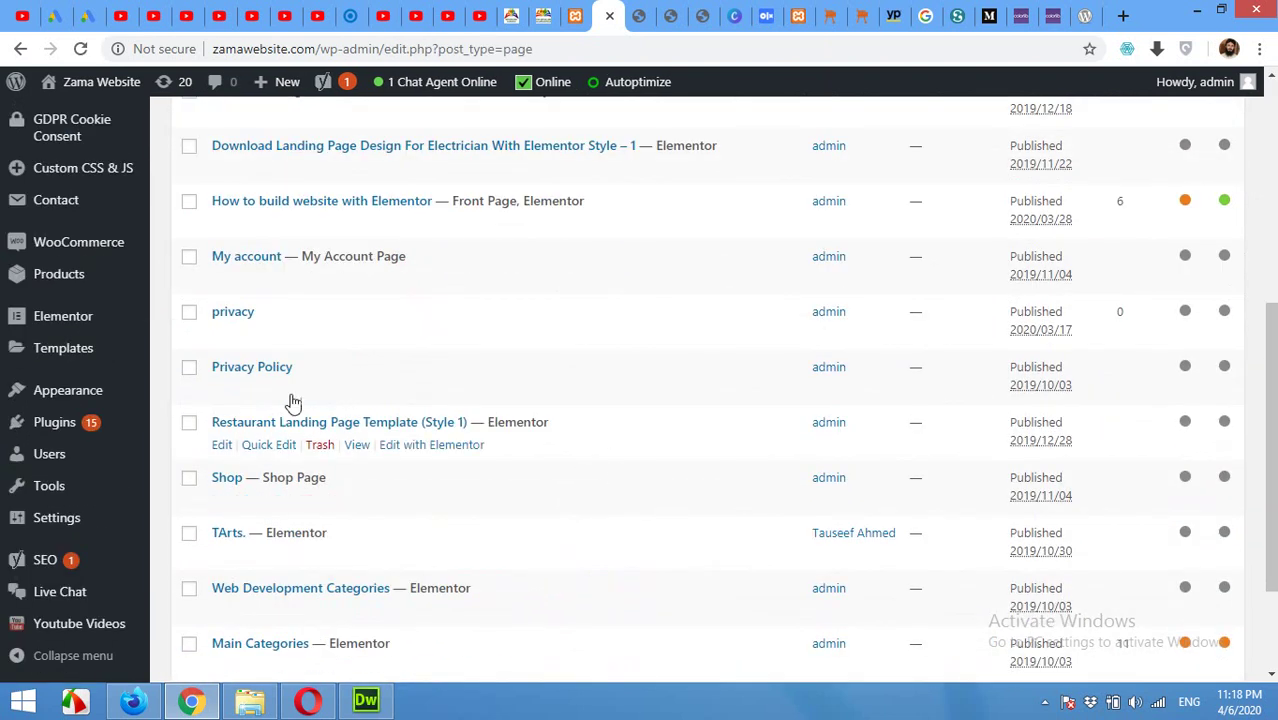
click(221, 390)
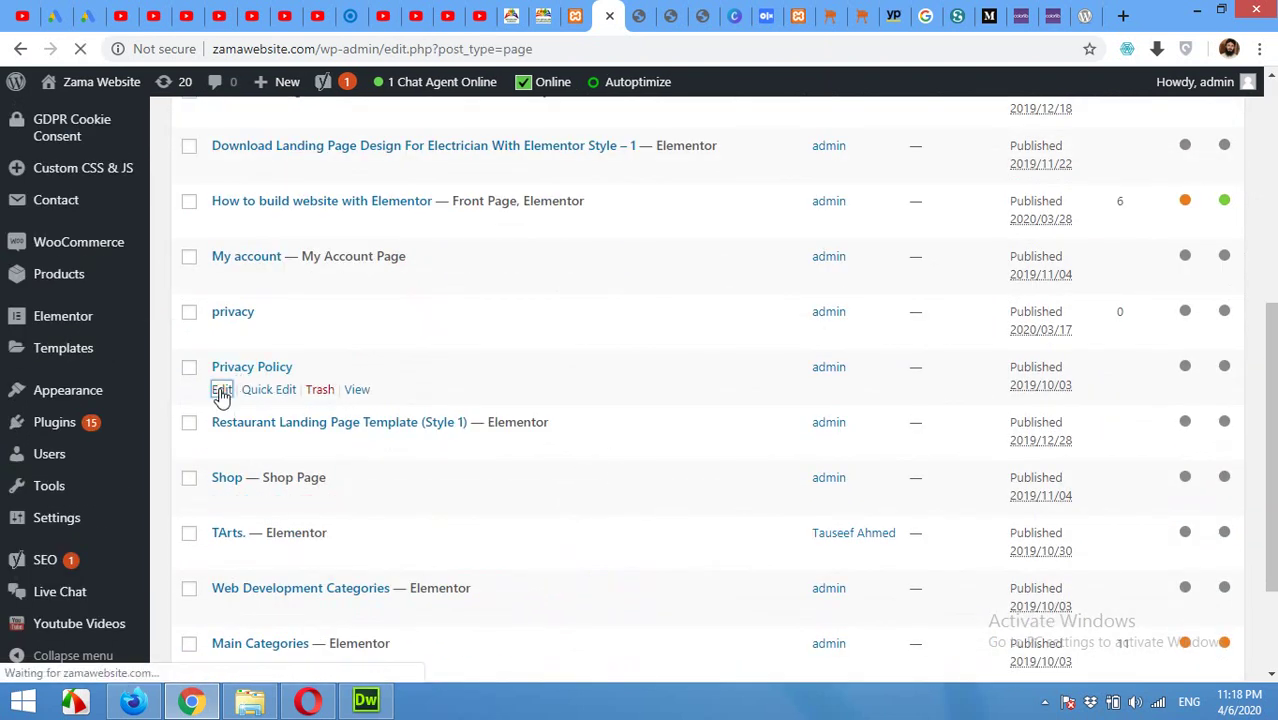
Step: Look through the Privacy Policy page's text and its Yoast SEO analysis results
scroll(536, 337, down, 9)
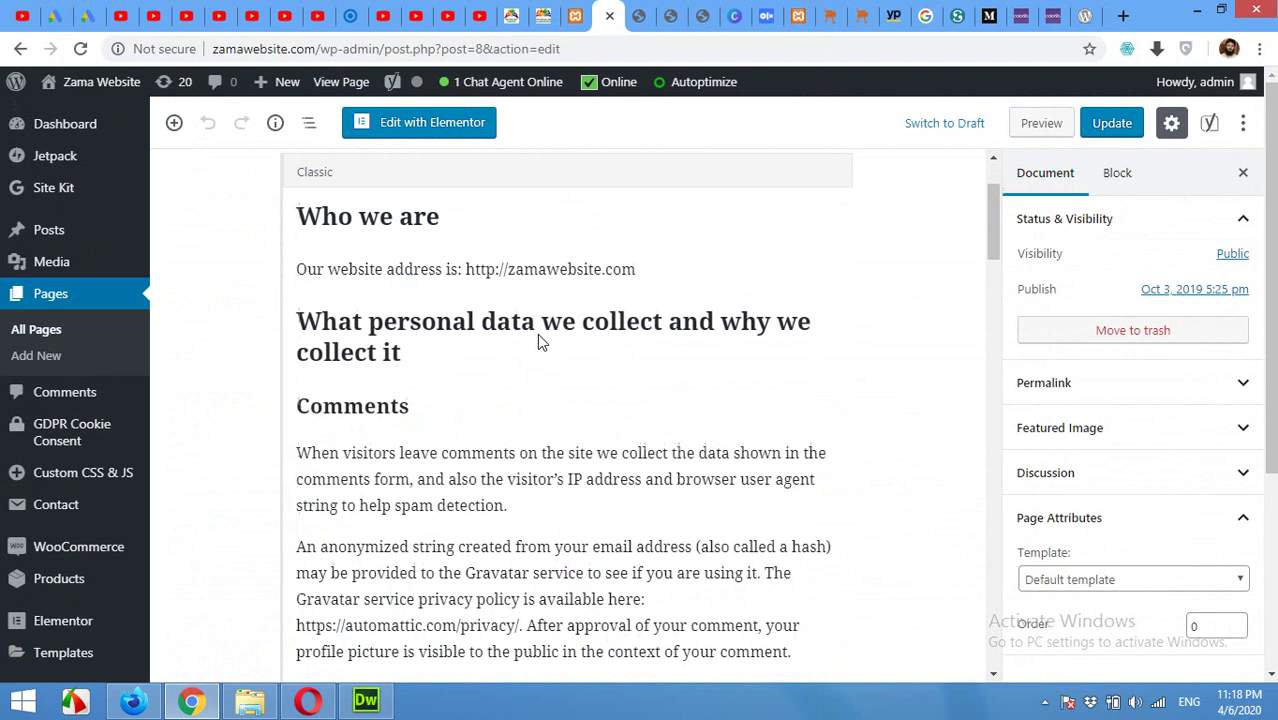
scroll(511, 360, up, 4)
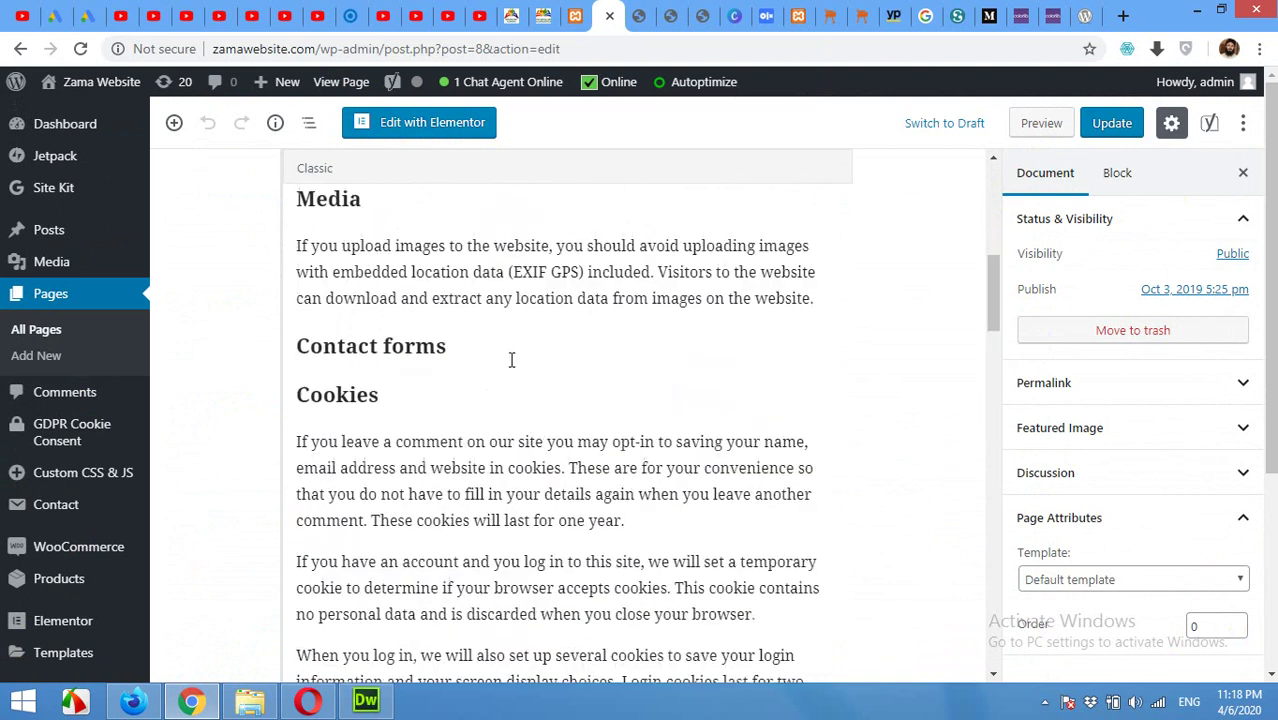
scroll(505, 366, down, 15)
scroll(497, 373, down, 3)
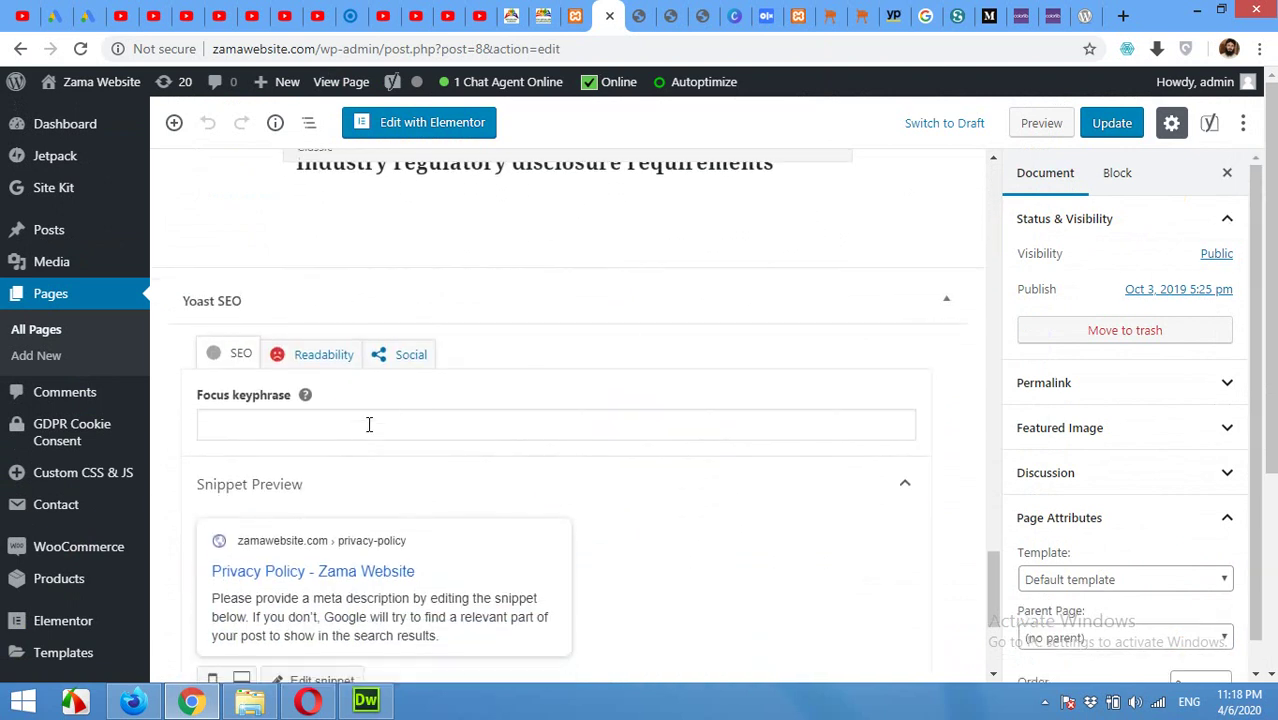
scroll(305, 590, down, 4)
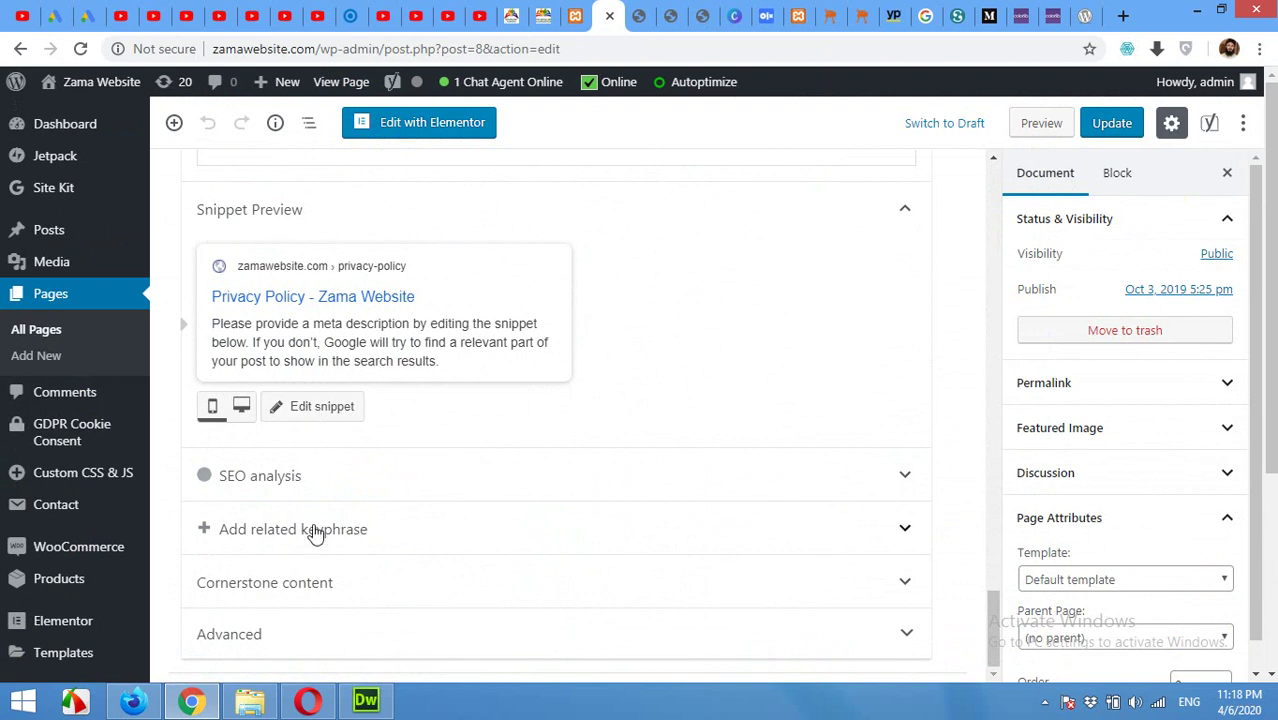
click(286, 479)
scroll(427, 592, down, 6)
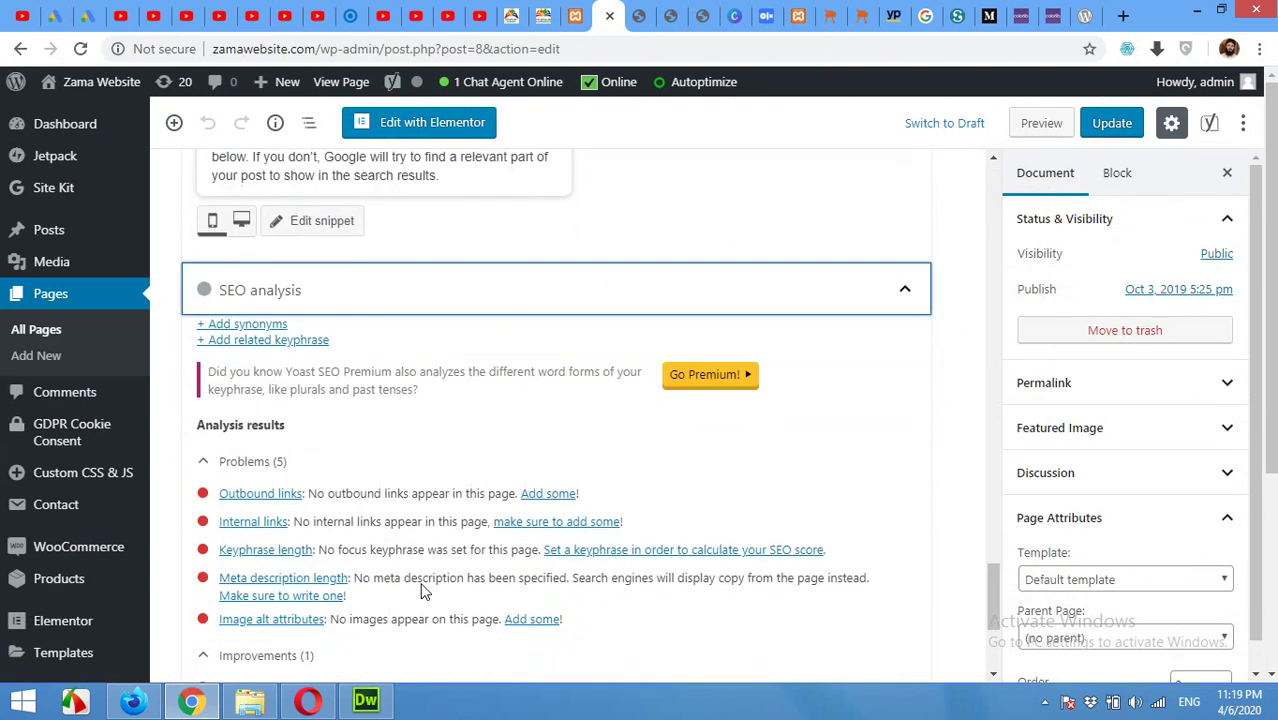
Step: Activate the classic text block at "How long we retain your data" and review the policy text back up to its title
scroll(415, 476, up, 10)
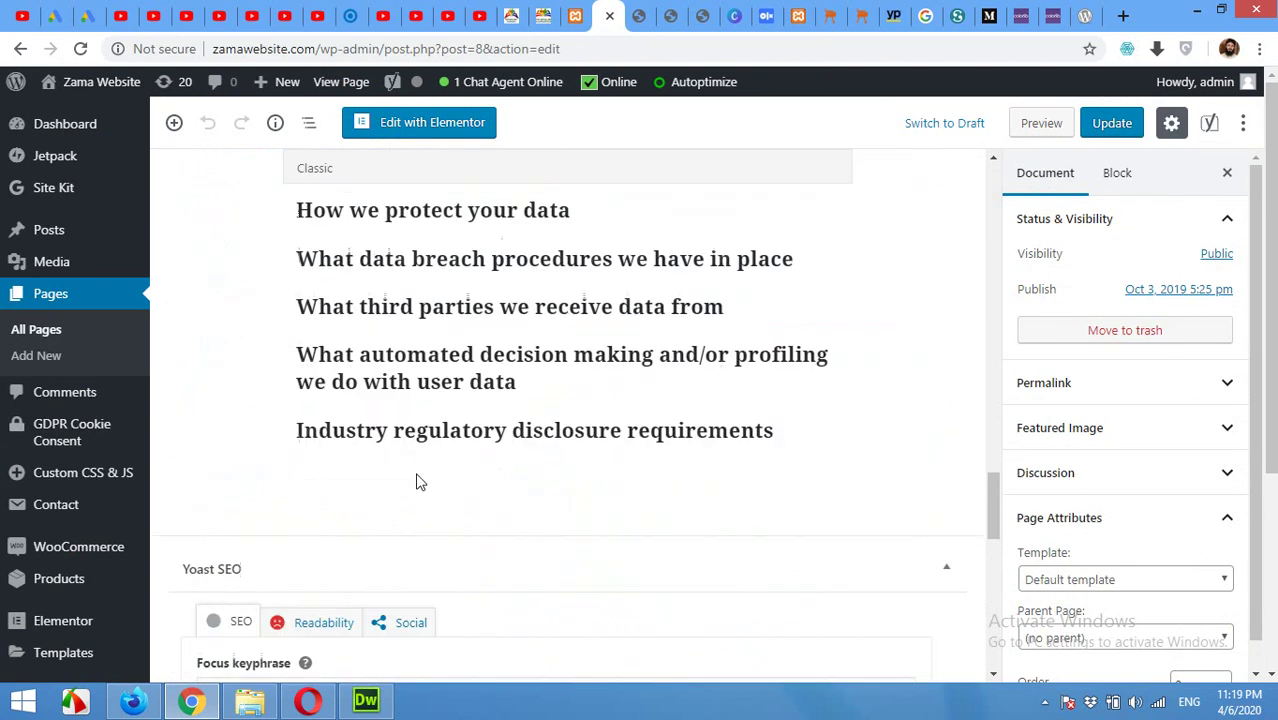
click(492, 365)
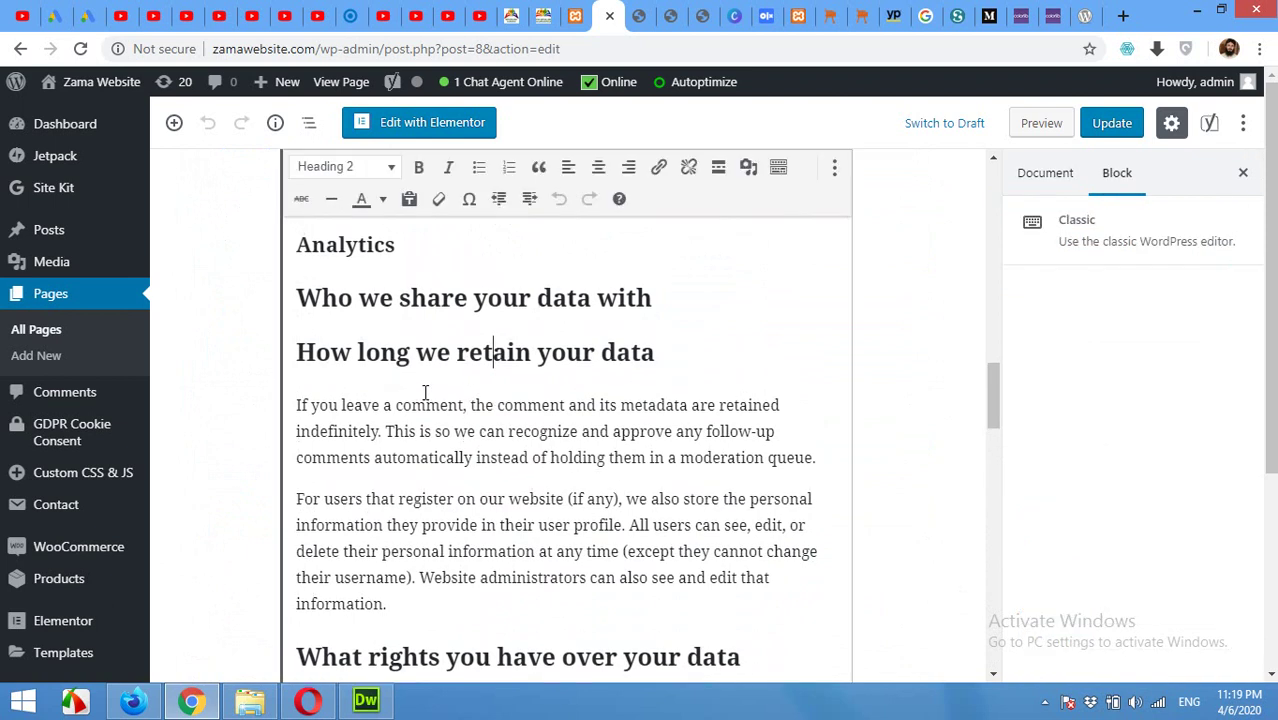
scroll(430, 368, up, 10)
scroll(427, 368, up, 7)
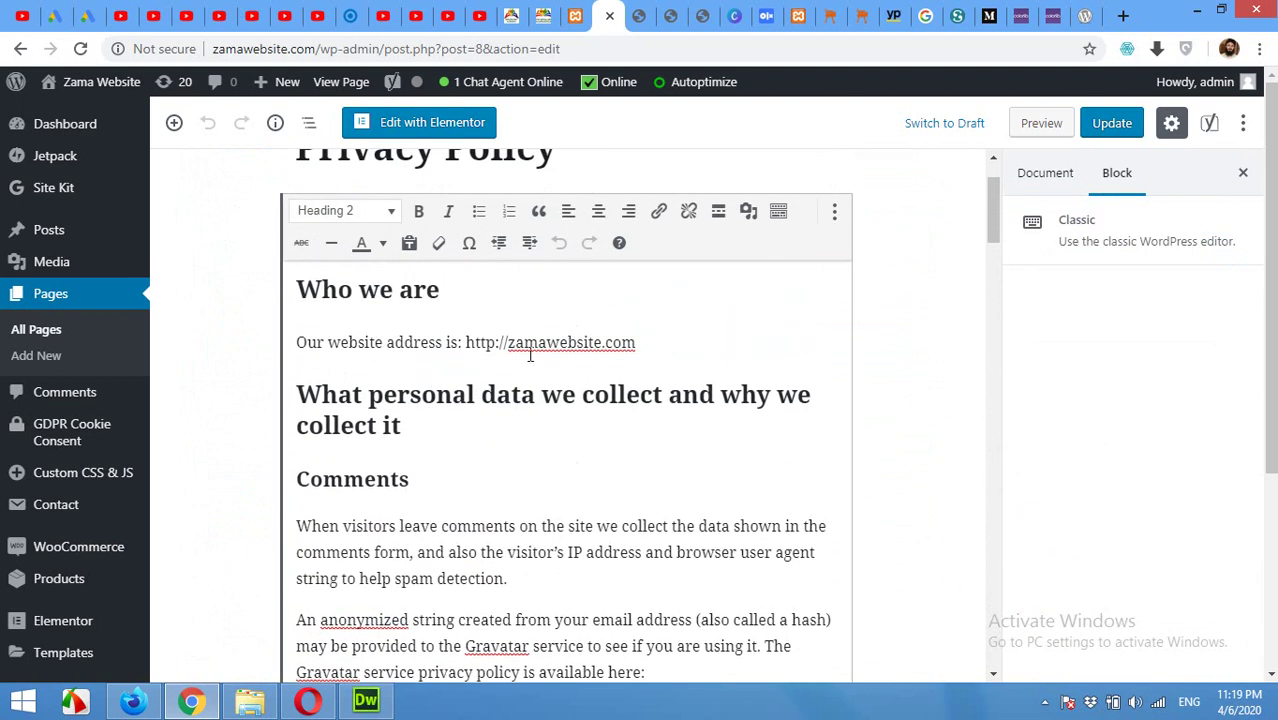
scroll(601, 343, up, 2)
Step: Review the published "Best Web Hosting in 2020" page down to its footer
click(640, 16)
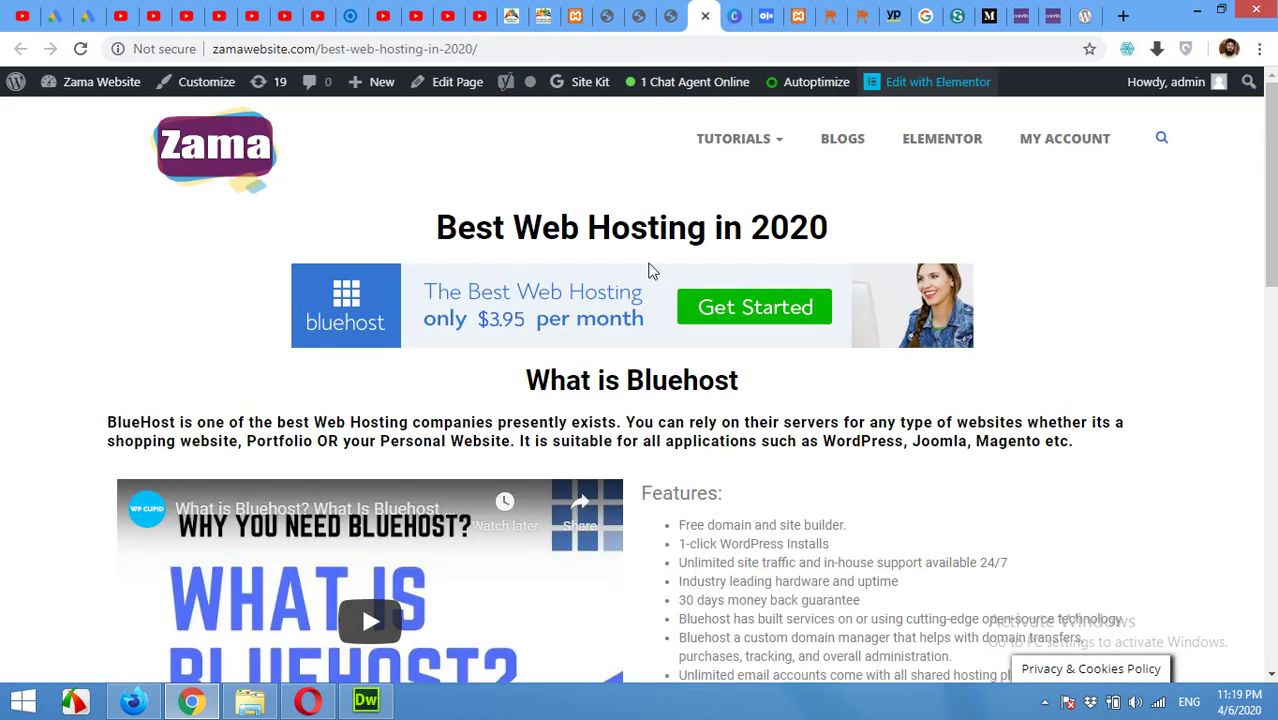
scroll(965, 483, down, 15)
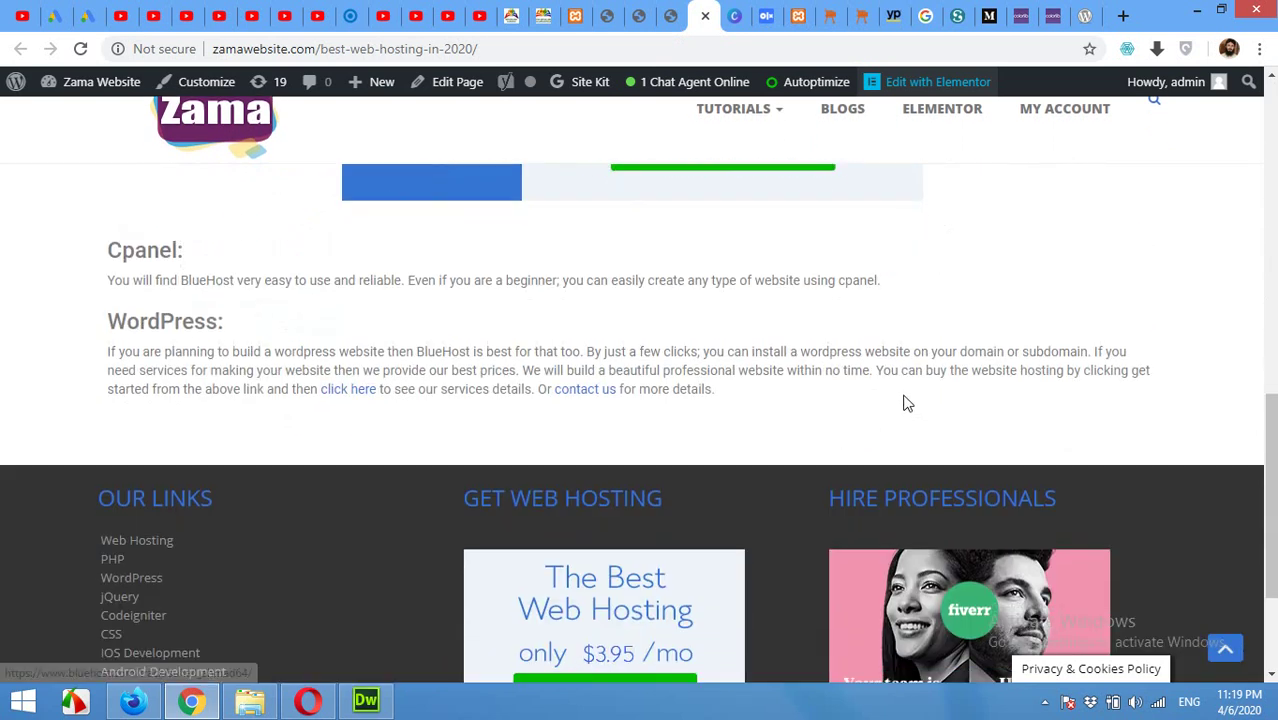
scroll(876, 365, up, 15)
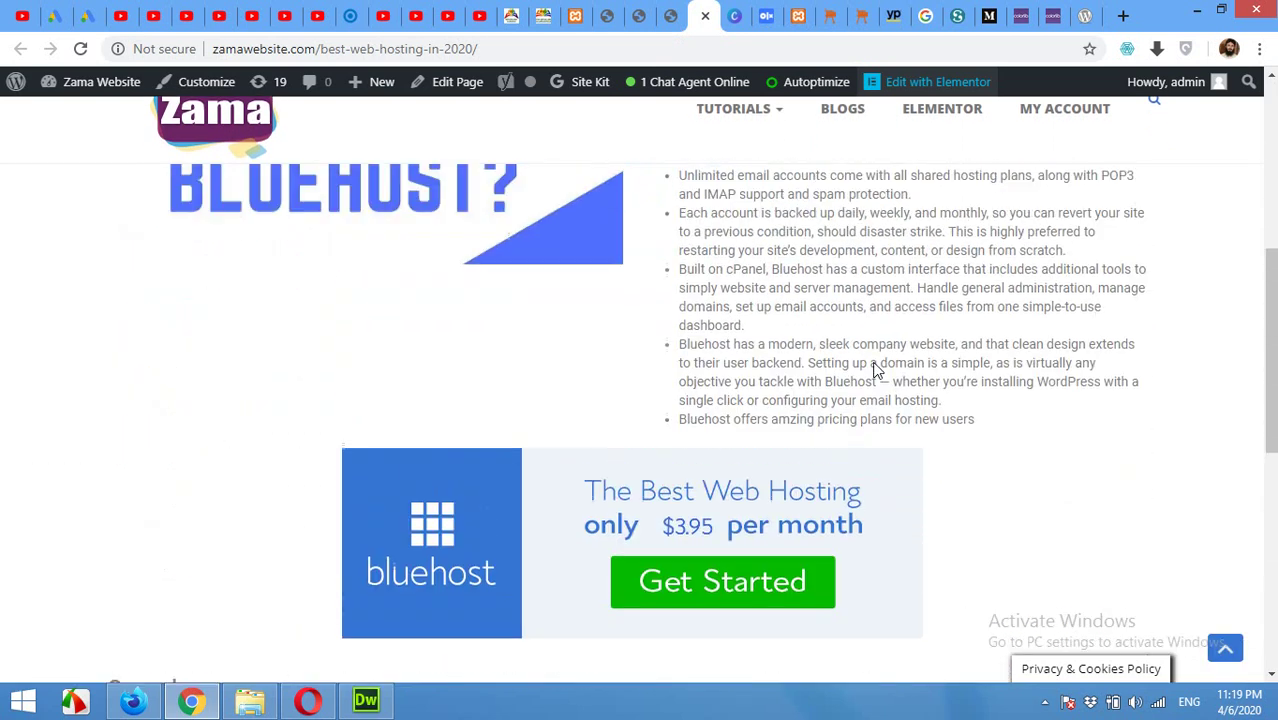
Step: Open the "Best Web Hosting in 2020" page in the WordPress editor in a new tab, reloading its address
right_click(456, 82)
click(473, 96)
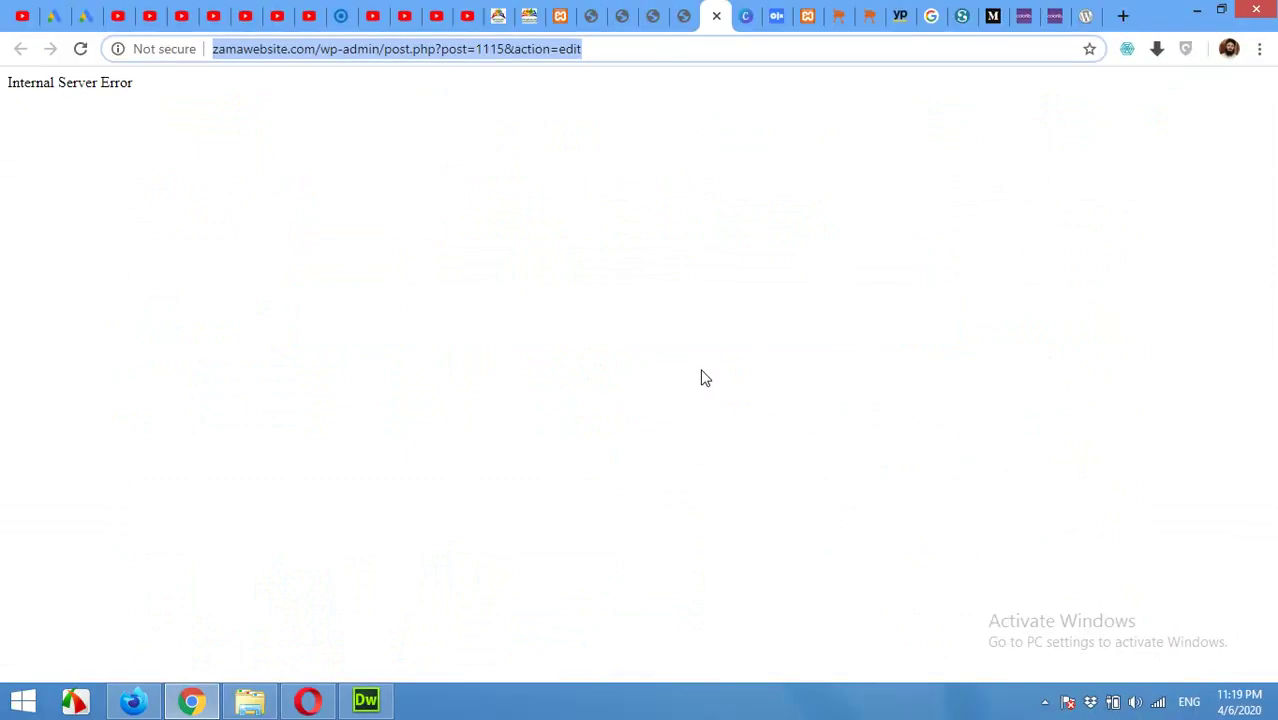
key(Return)
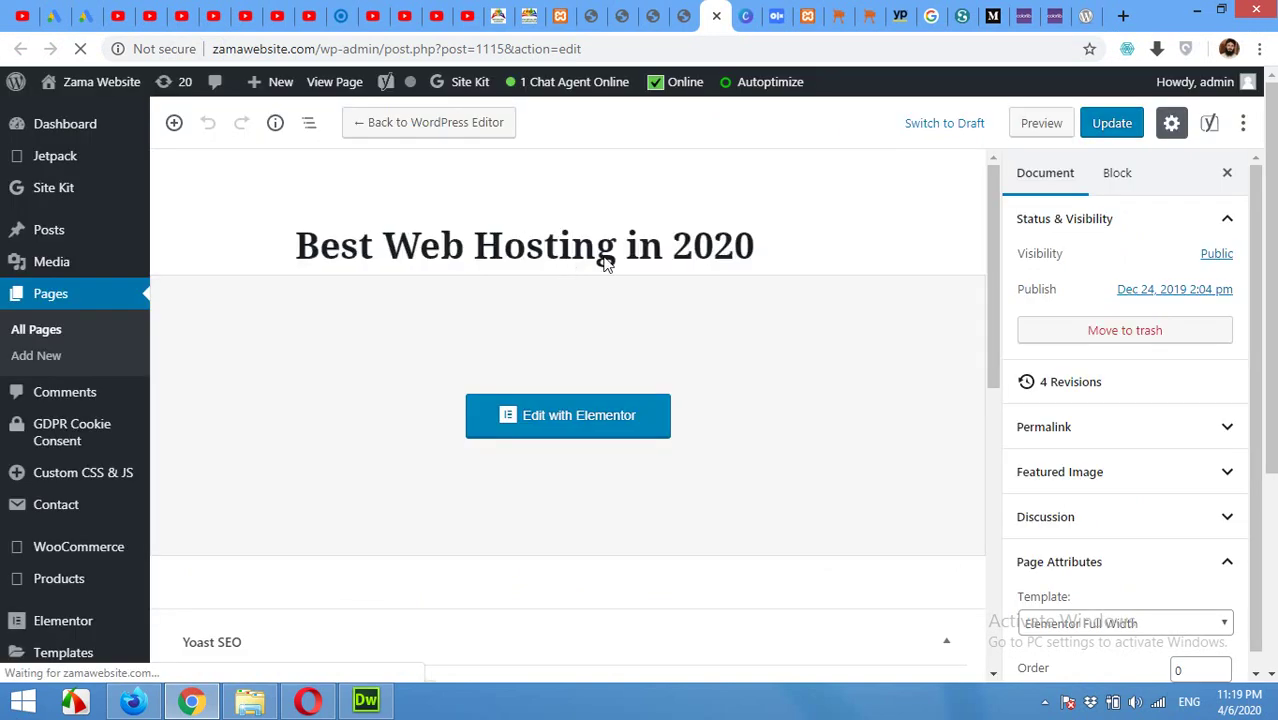
Step: Examine the Yoast SEO section and SEO analysis results of the "Best Web Hosting in 2020" page
scroll(740, 370, down, 2)
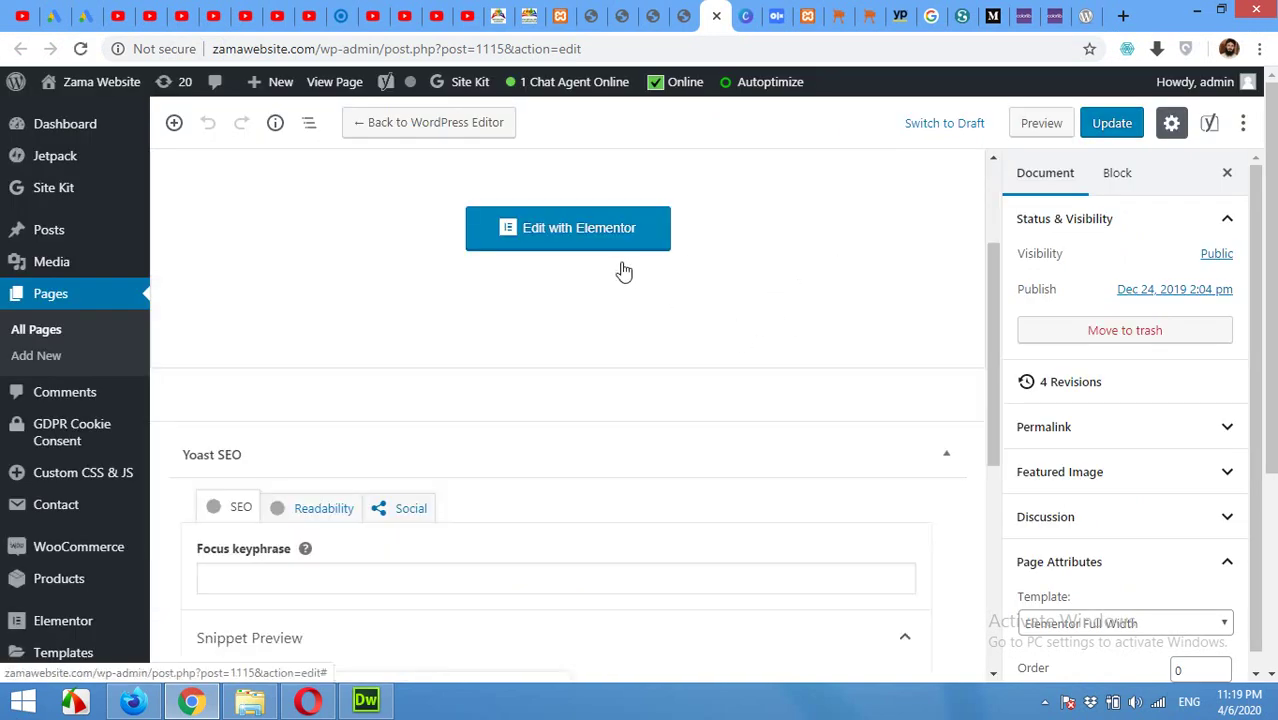
scroll(993, 365, up, 1)
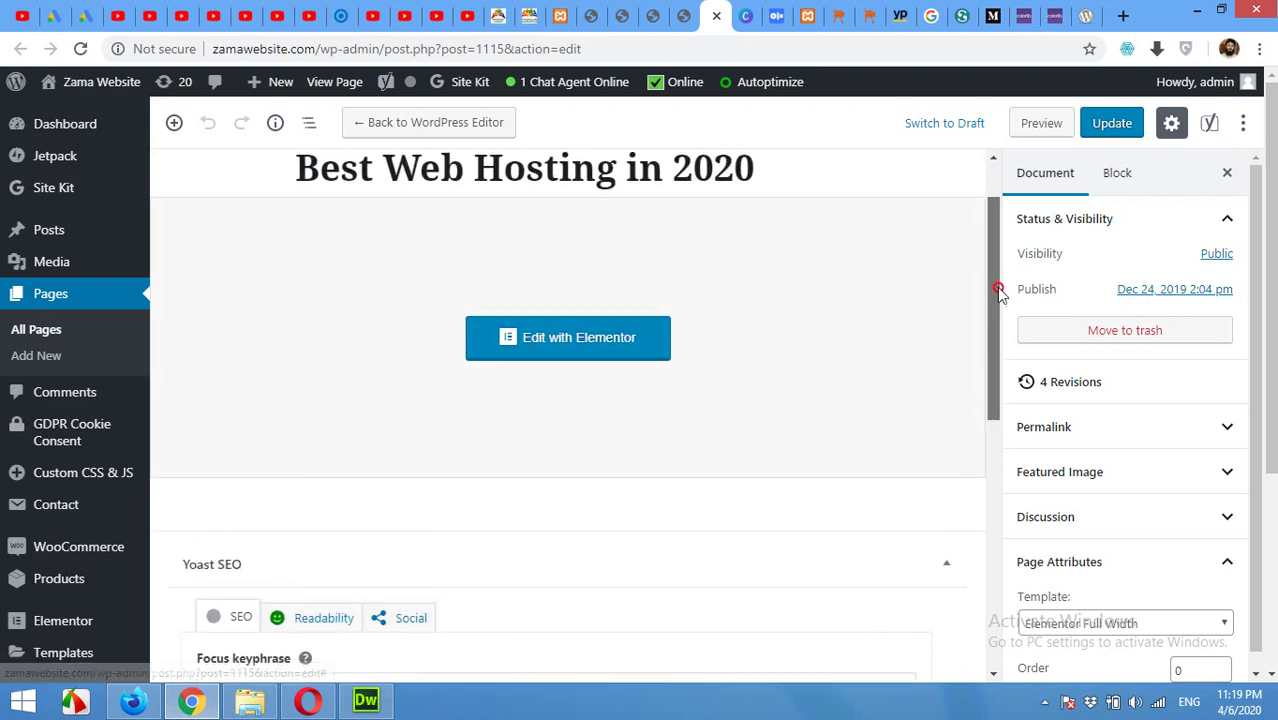
drag(996, 288, 973, 548)
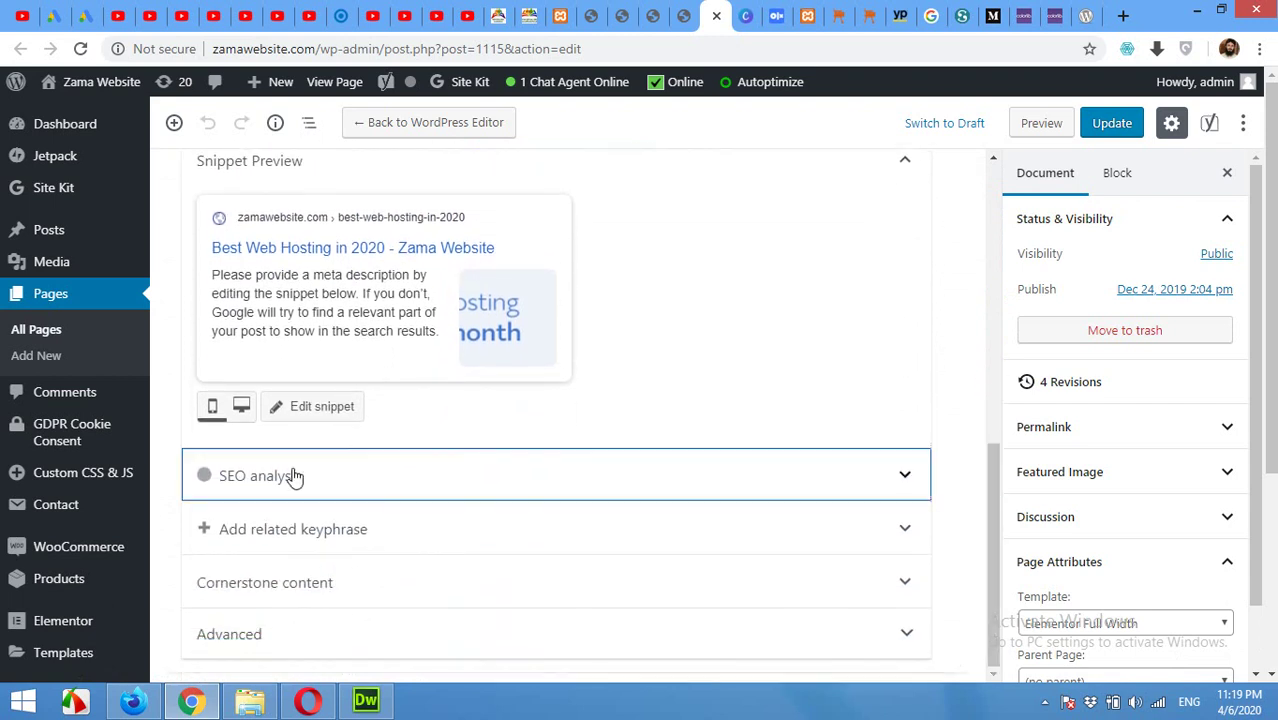
click(442, 486)
scroll(437, 494, down, 4)
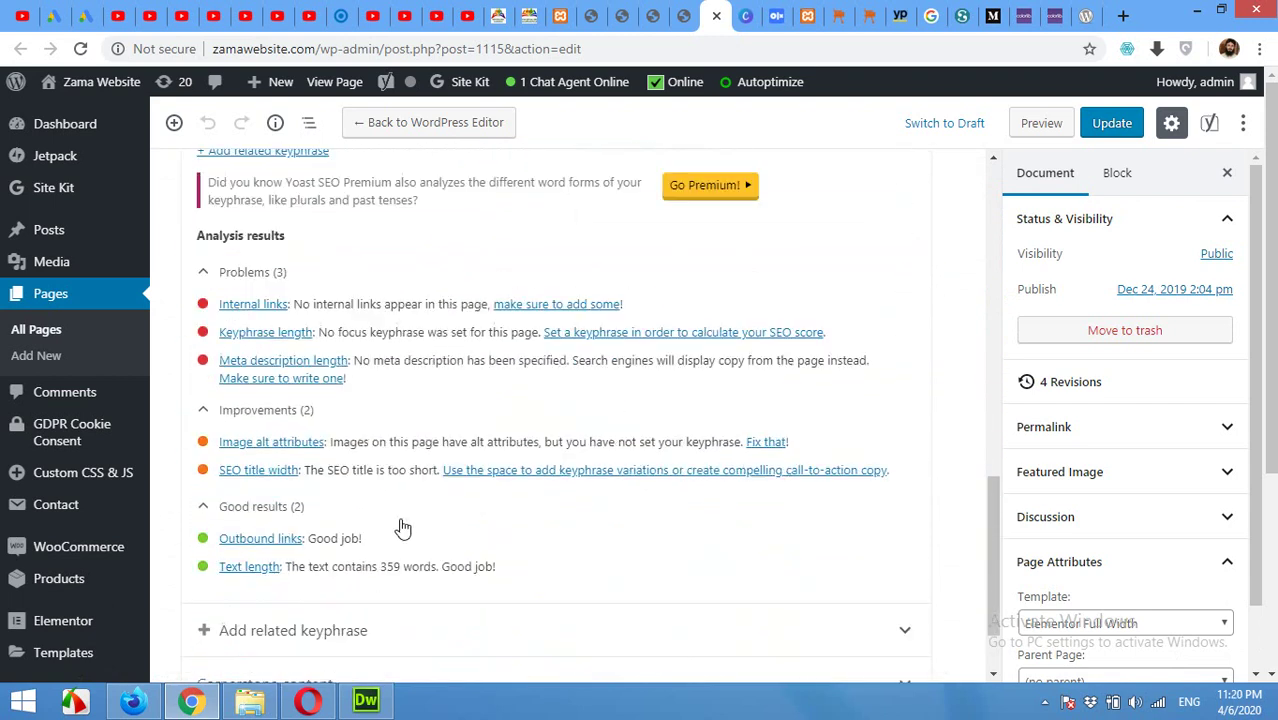
scroll(402, 528, up, 10)
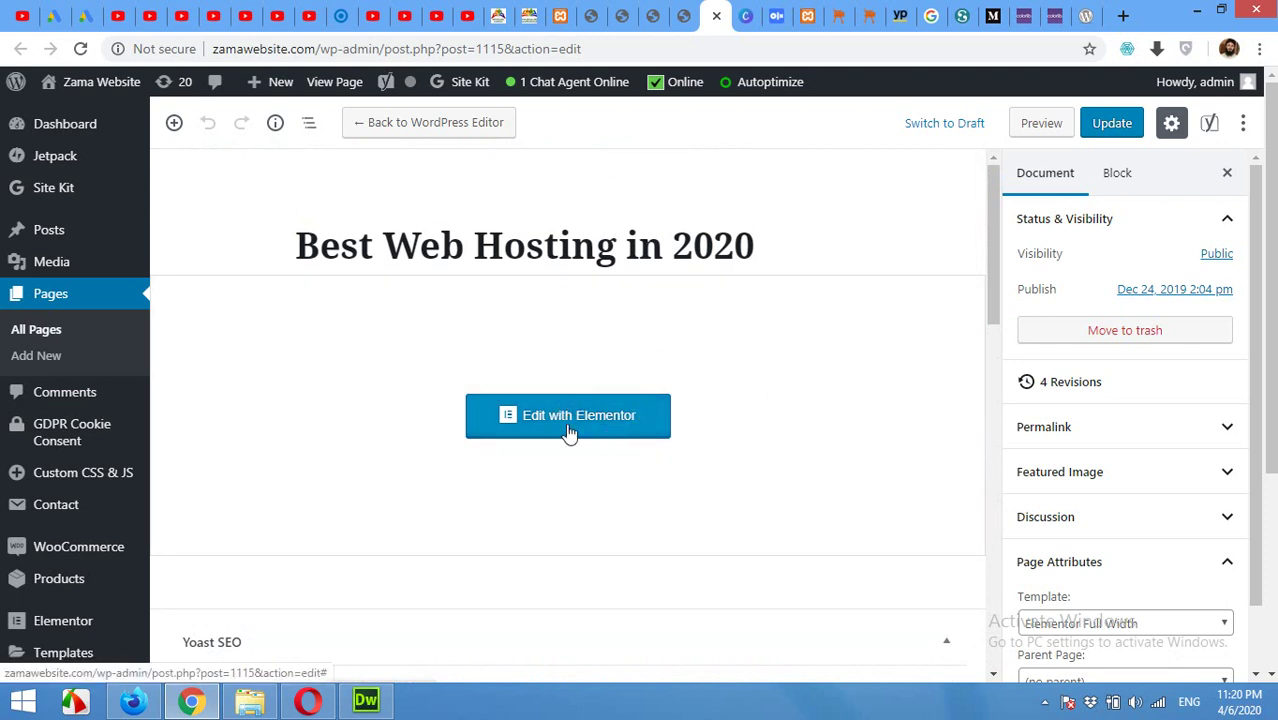
Step: From the published "Best Web Hosting in 2020" page, open its Elementor editor in a new tab
click(684, 16)
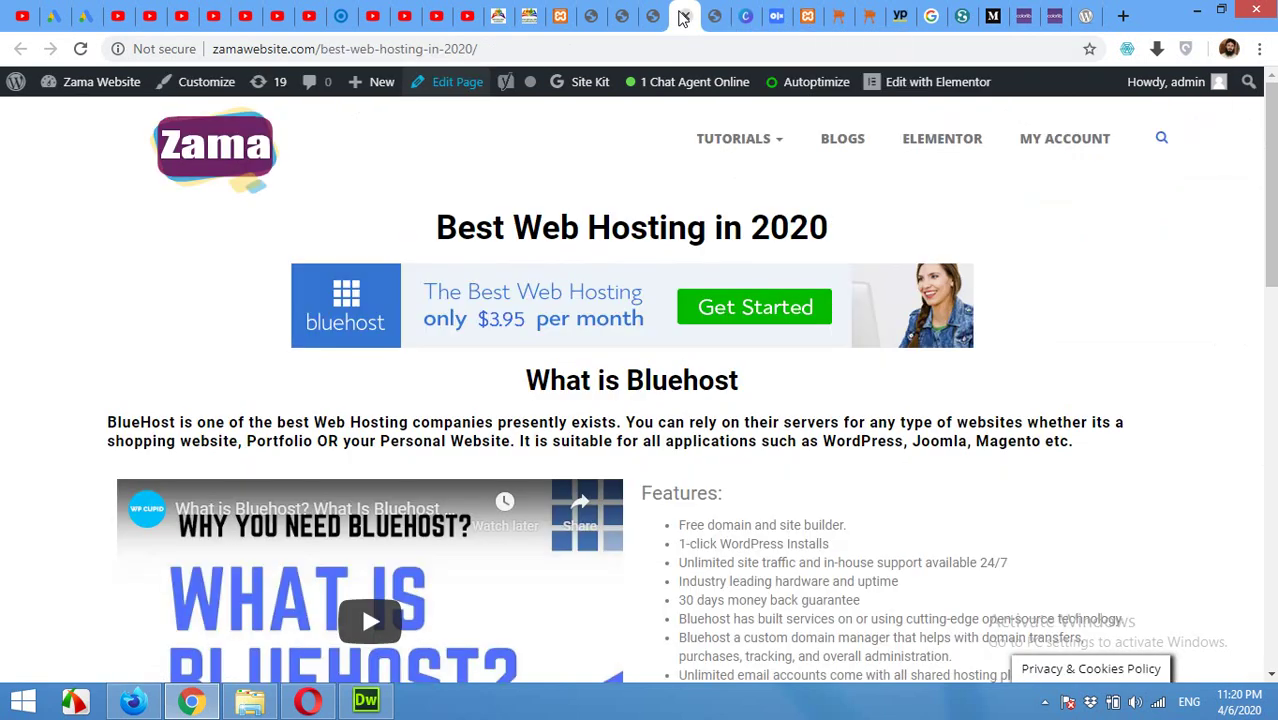
right_click(912, 90)
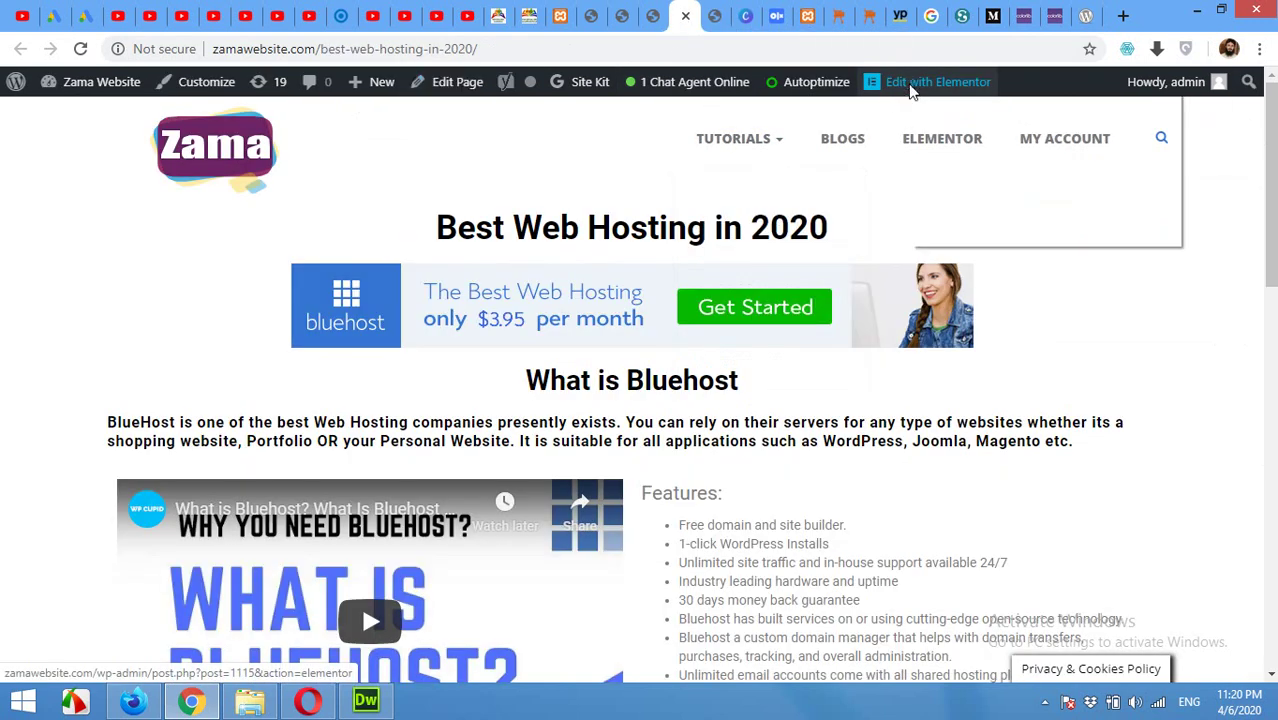
click(926, 100)
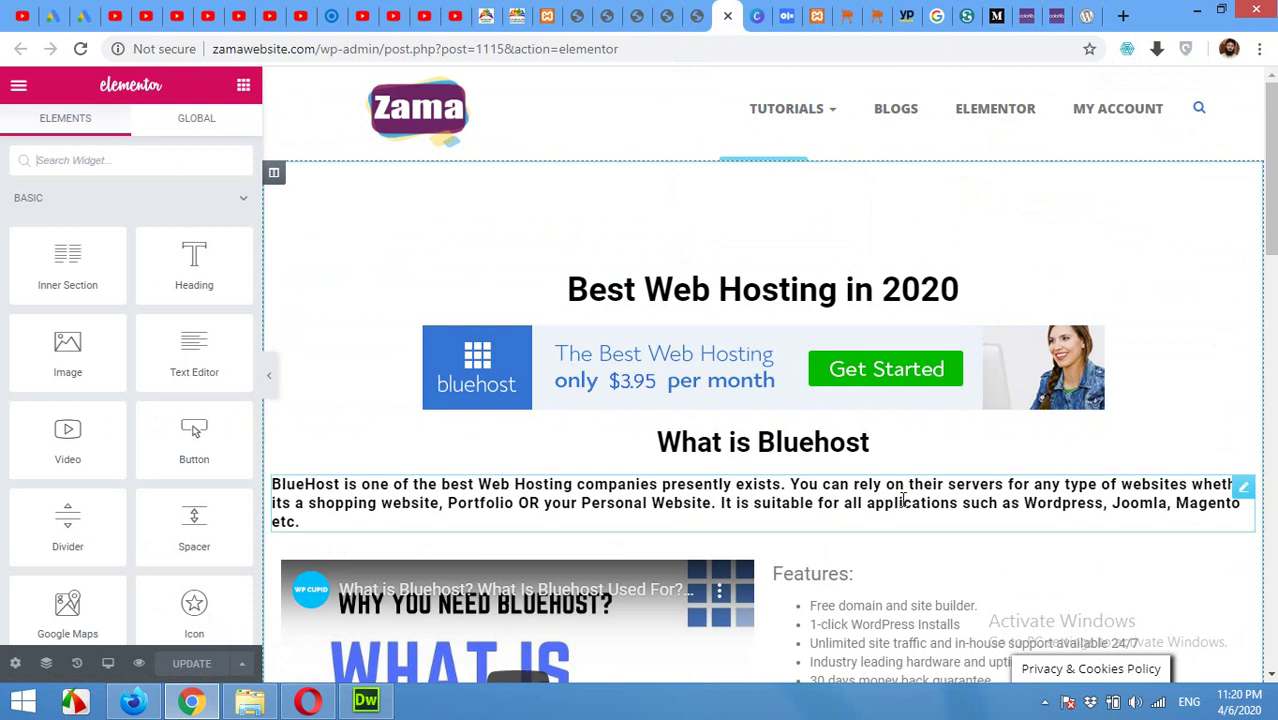
Step: Look over the page layout in Elementor and the available widgets
scroll(903, 500, down, 12)
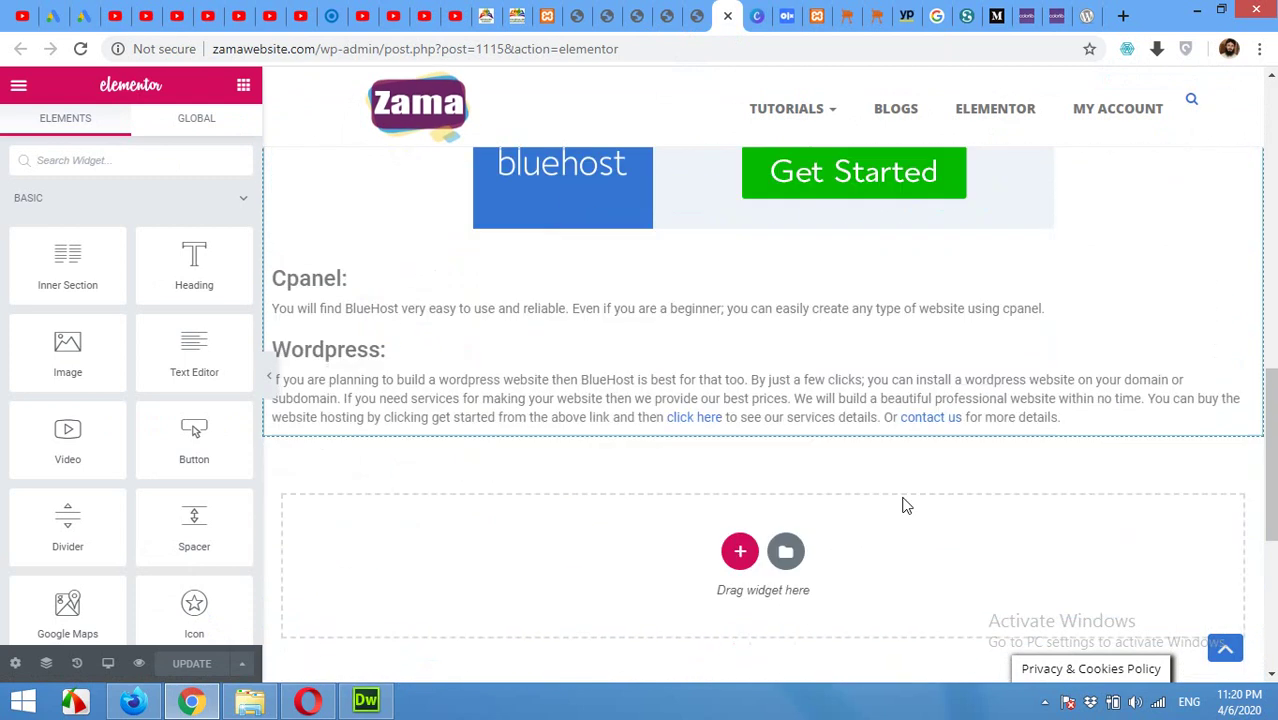
scroll(903, 505, up, 7)
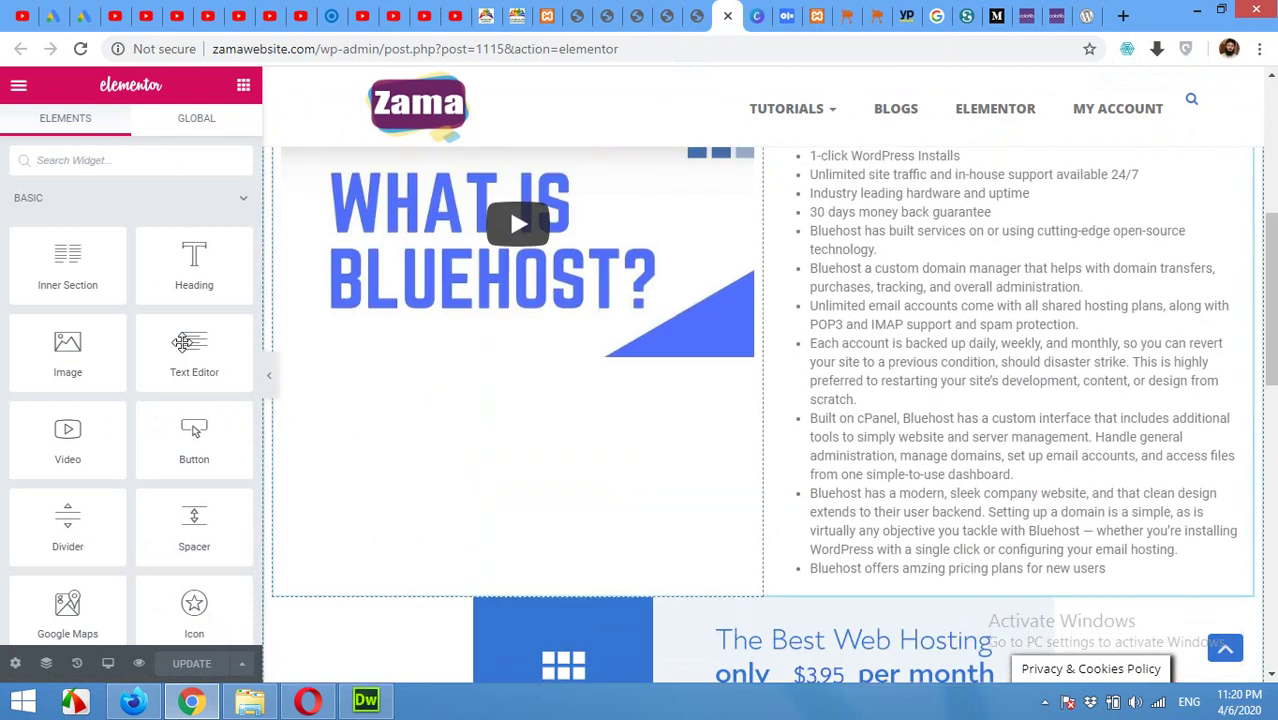
scroll(160, 425, down, 12)
scroll(165, 455, up, 8)
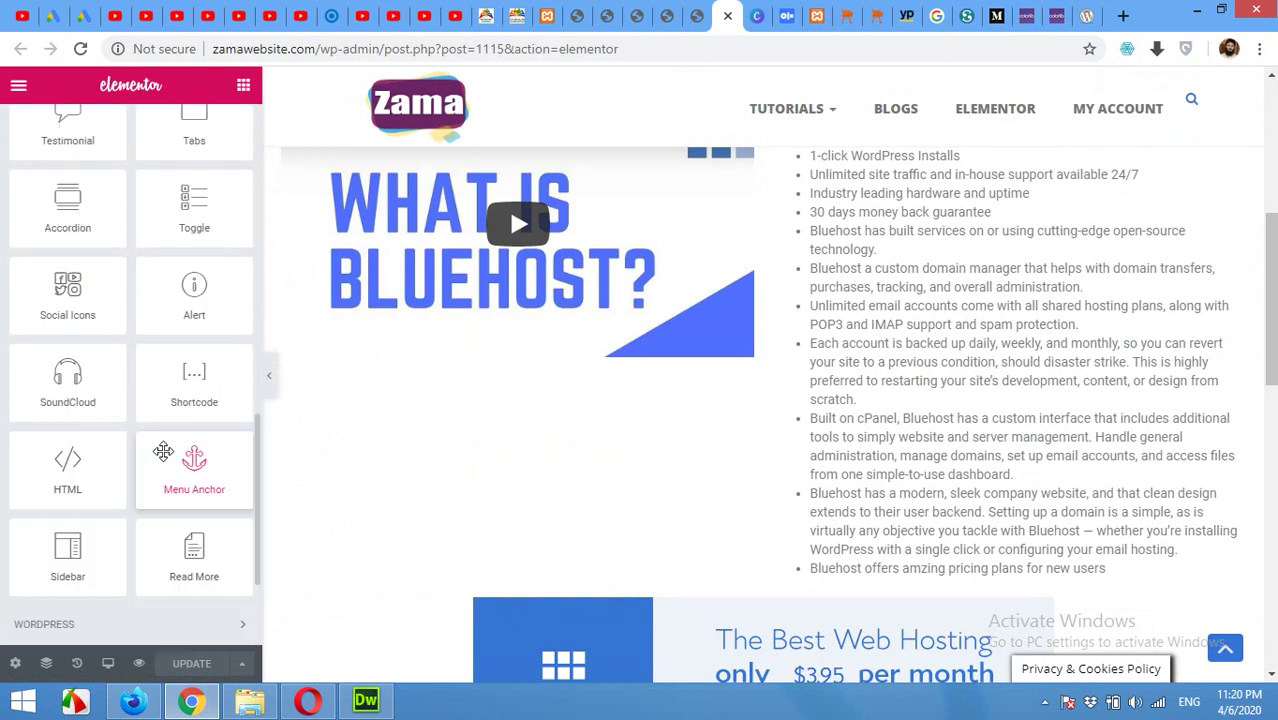
scroll(163, 449, up, 5)
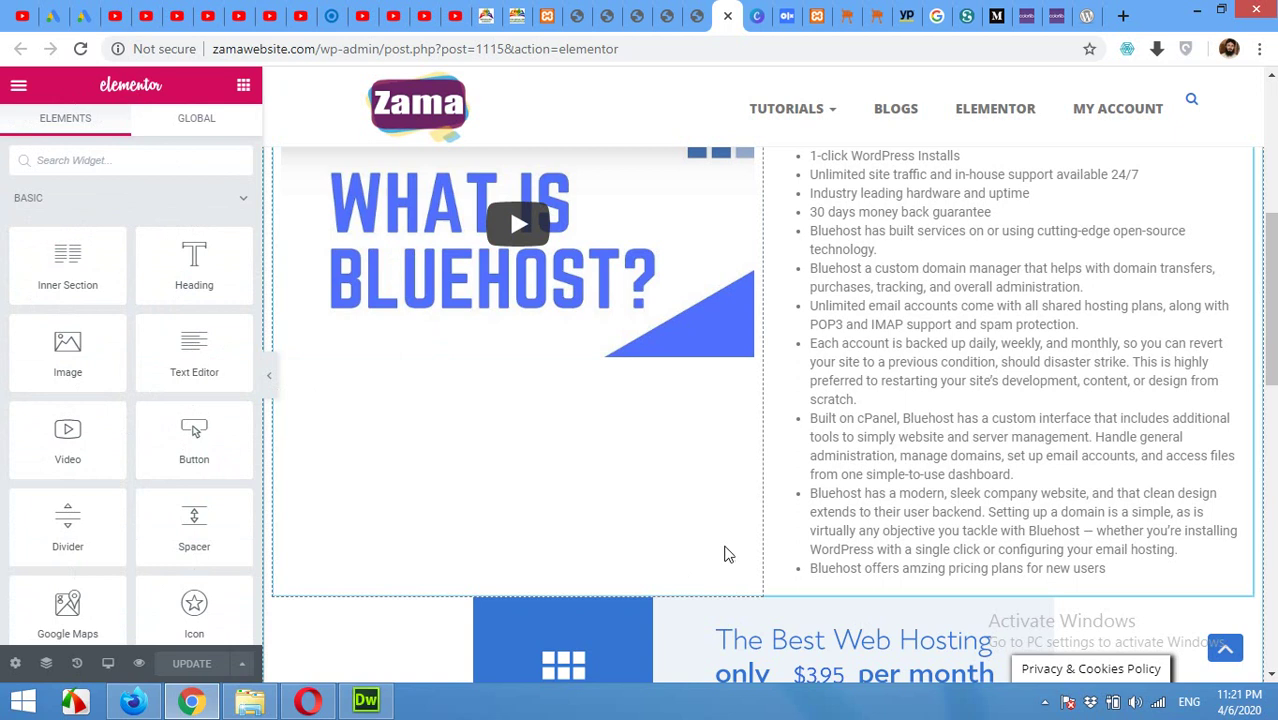
scroll(879, 403, up, 3)
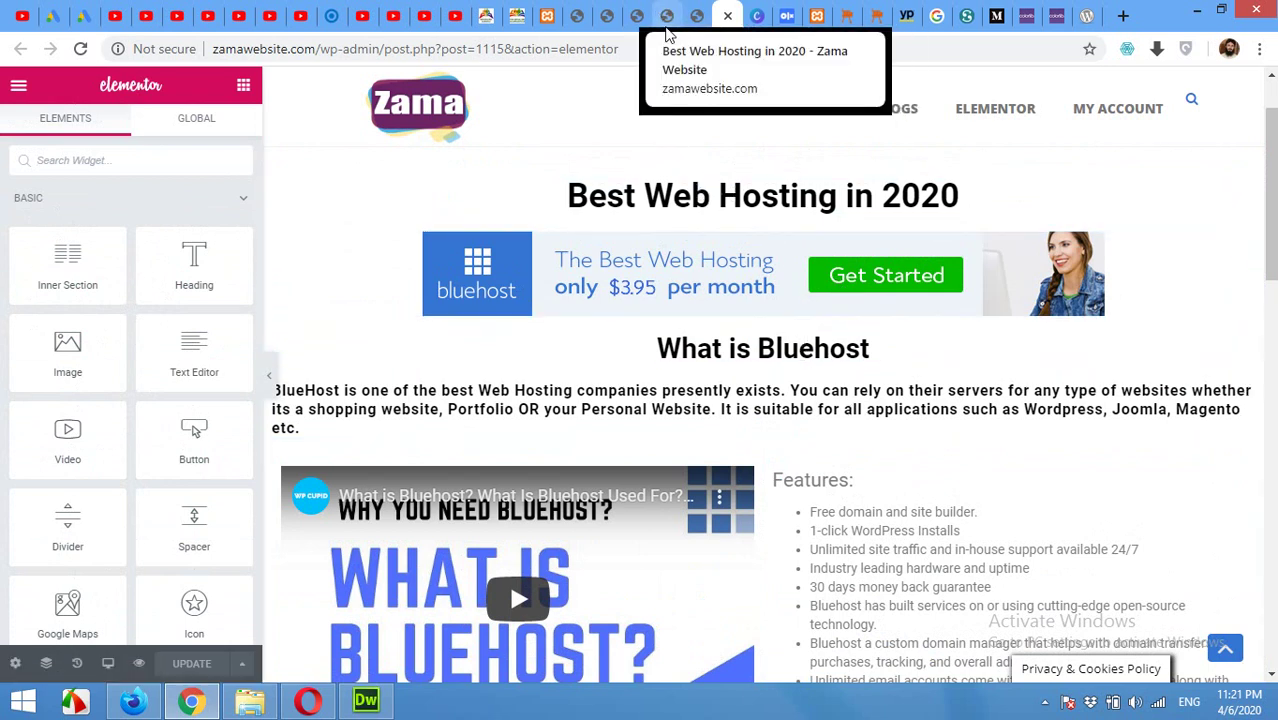
Step: Compare the published "Best Web Hosting in 2020" page with its WordPress editor and Elementor tabs
click(668, 16)
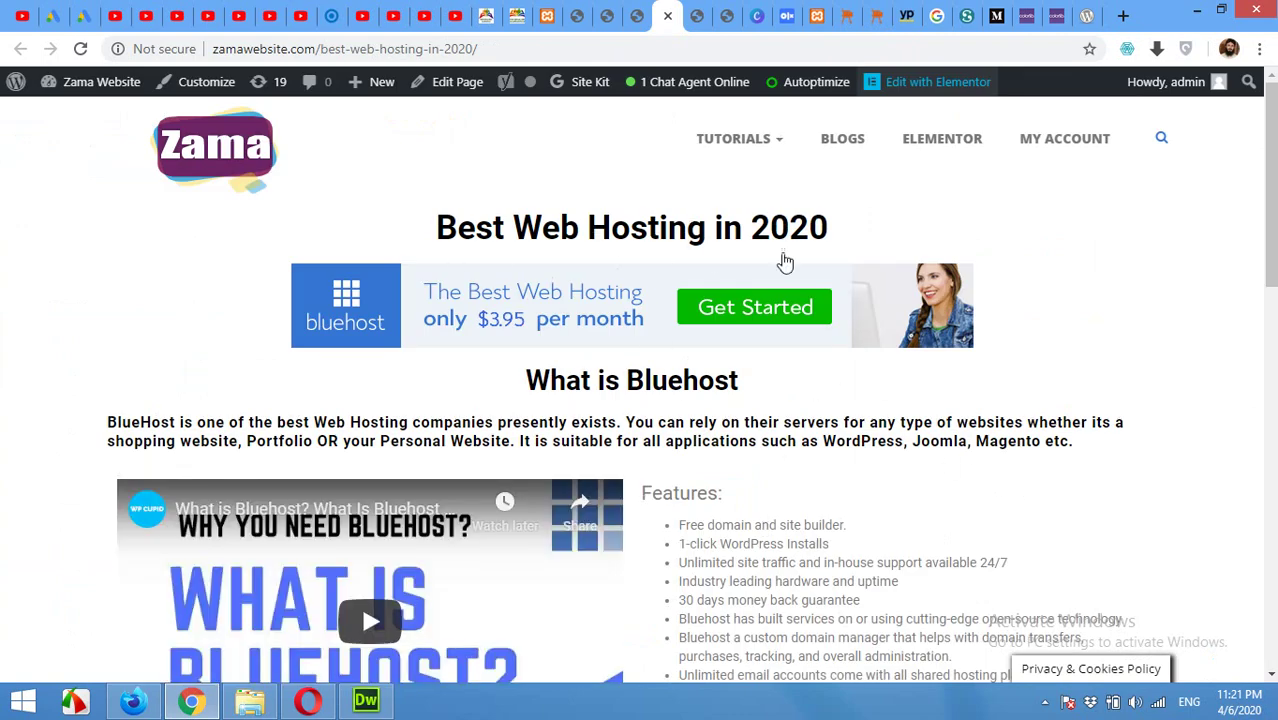
click(693, 14)
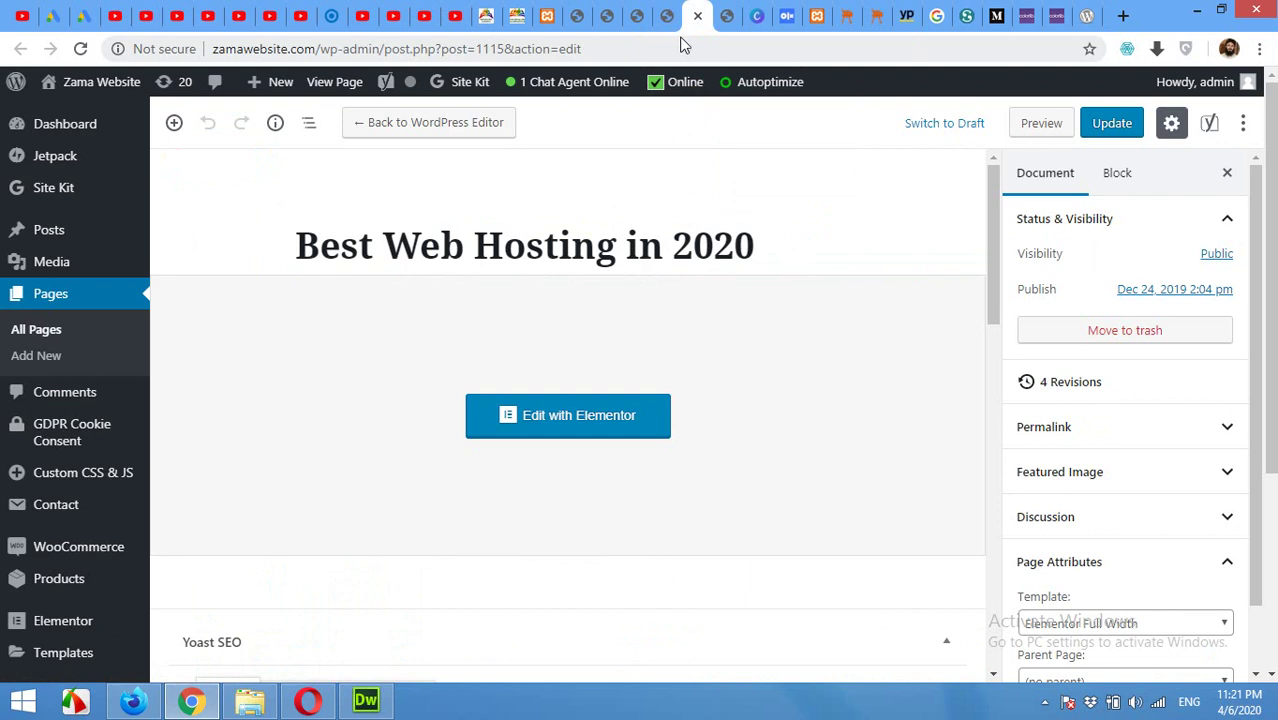
click(723, 22)
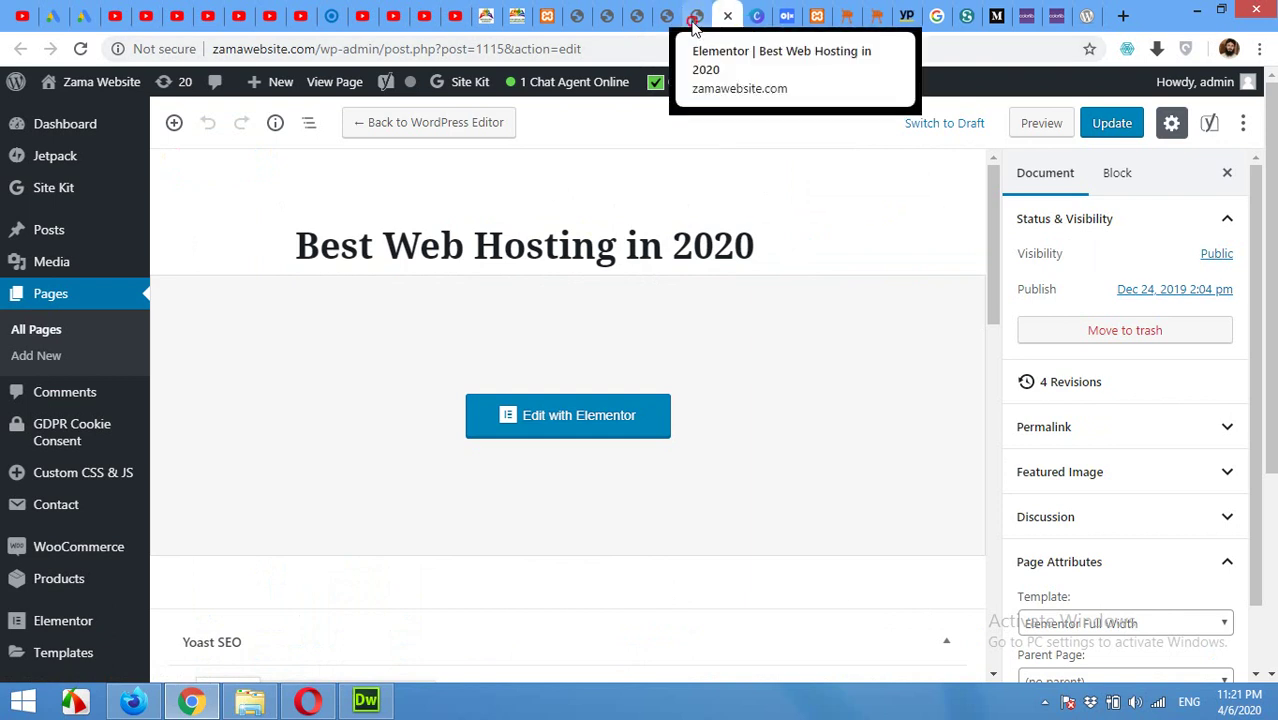
Step: Look through the Bluehost introduction, features and banner content of the page in its Elementor editor
click(694, 22)
scroll(893, 405, down, 3)
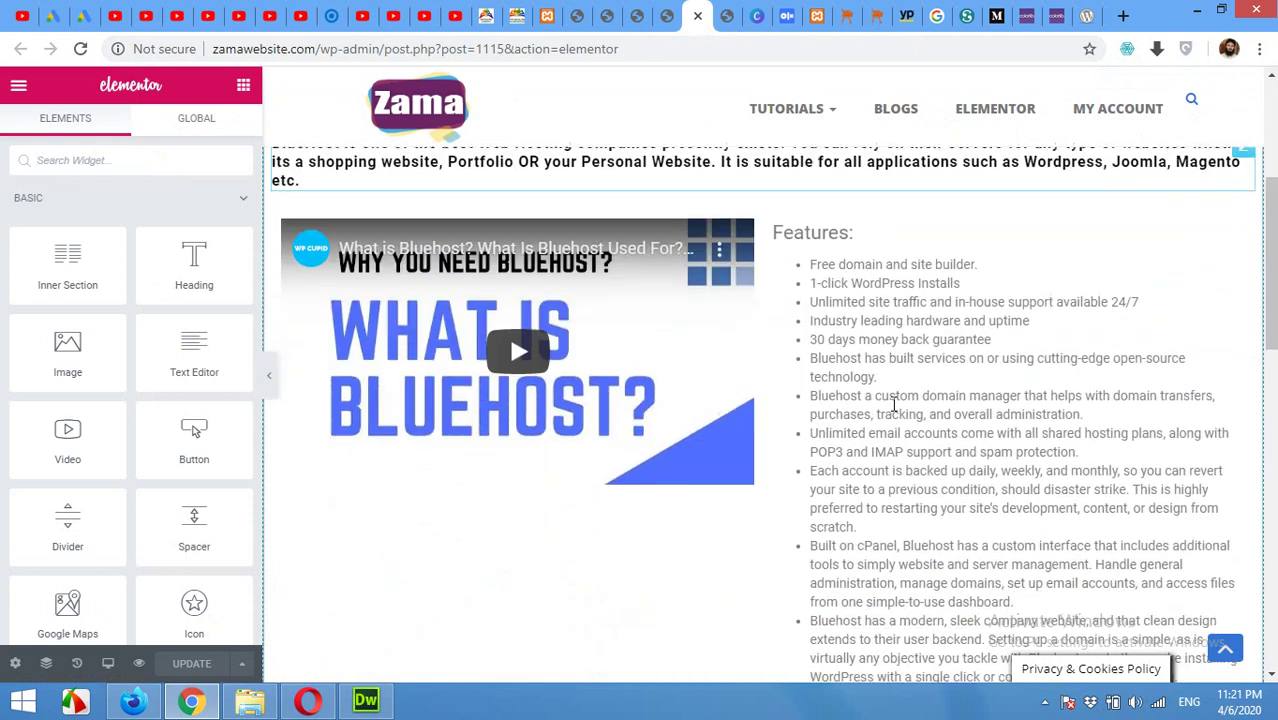
scroll(893, 405, down, 2)
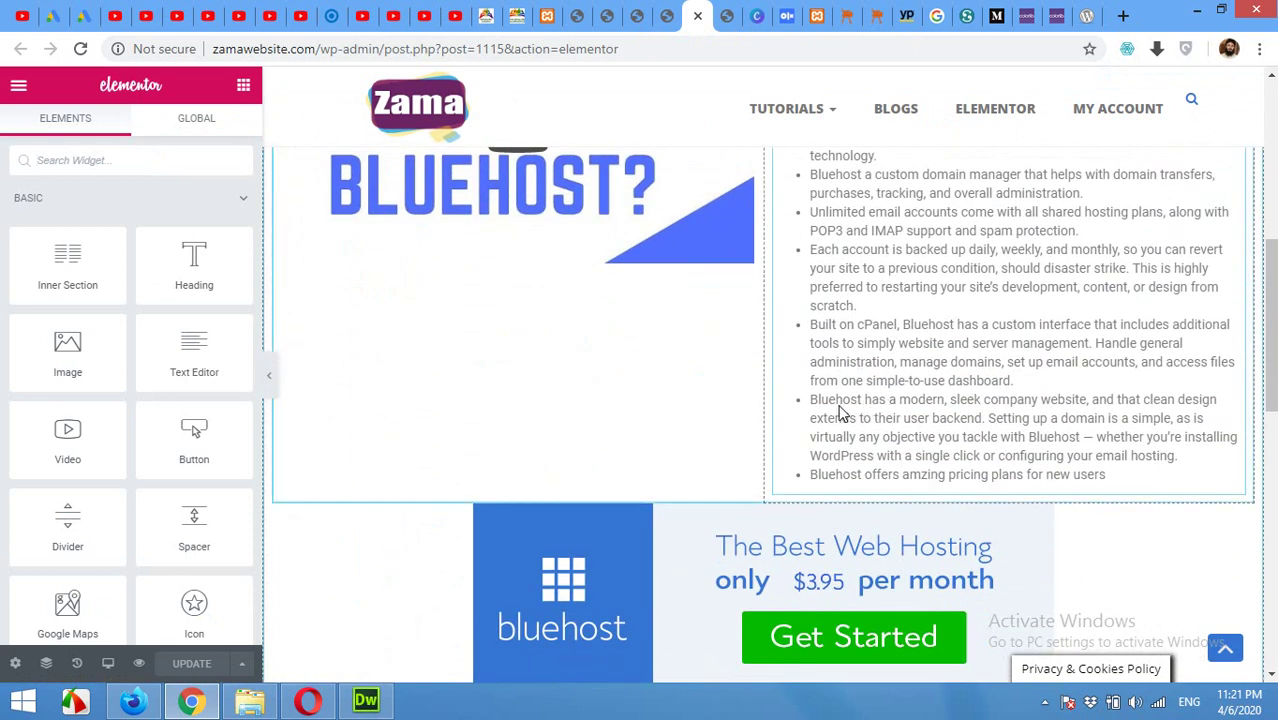
click(840, 413)
scroll(840, 413, up, 4)
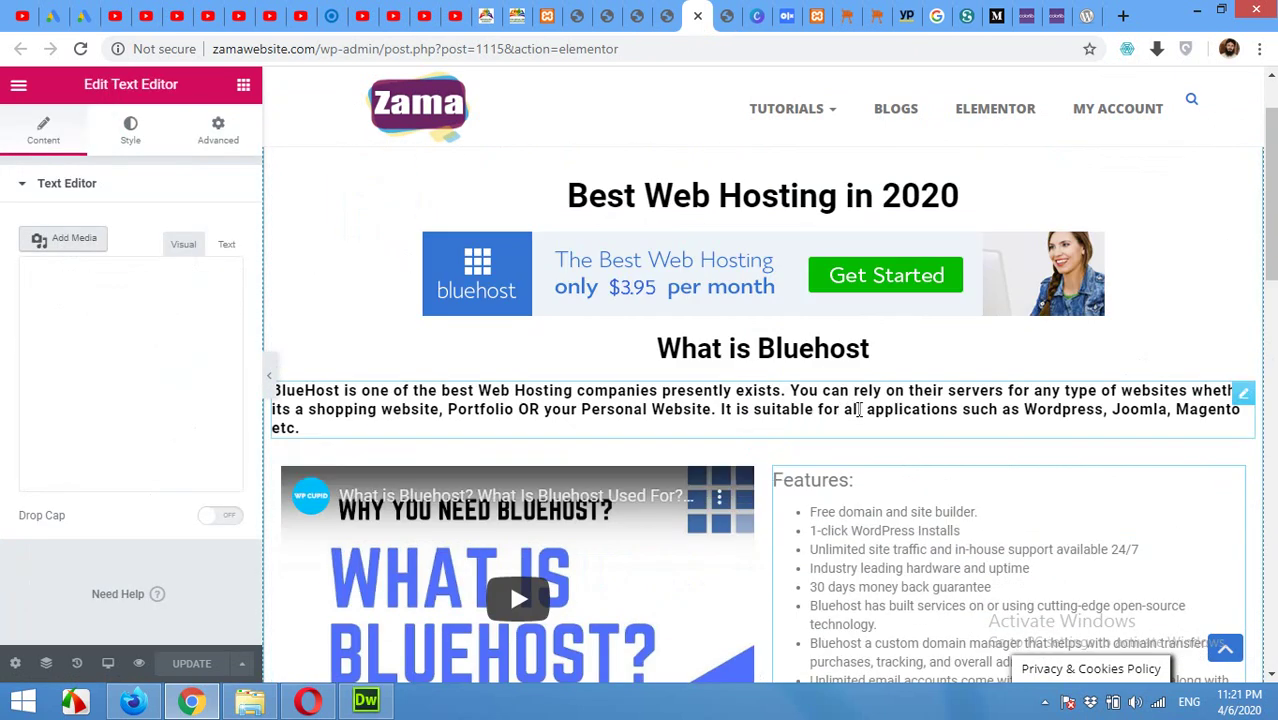
Step: Switch to the page's WordPress editor and review its Yoast SEO analysis, snippet preview and focus keyphrase field
click(724, 14)
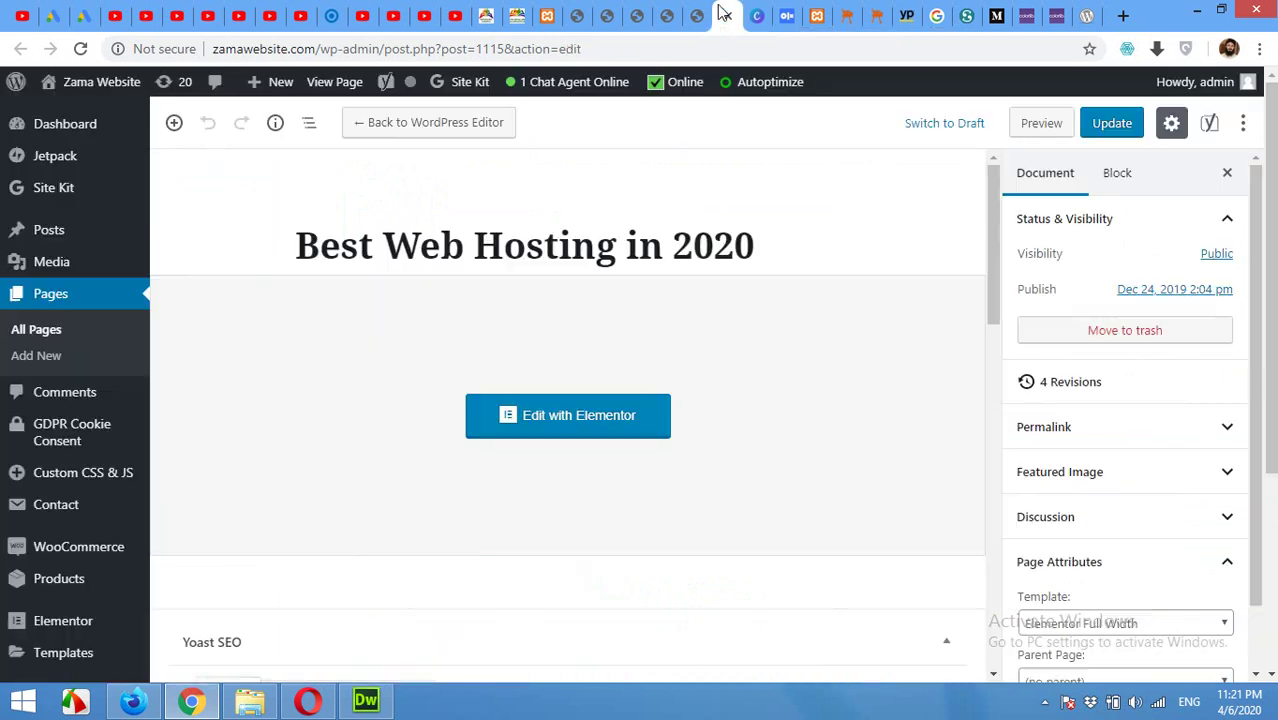
scroll(730, 325, down, 9)
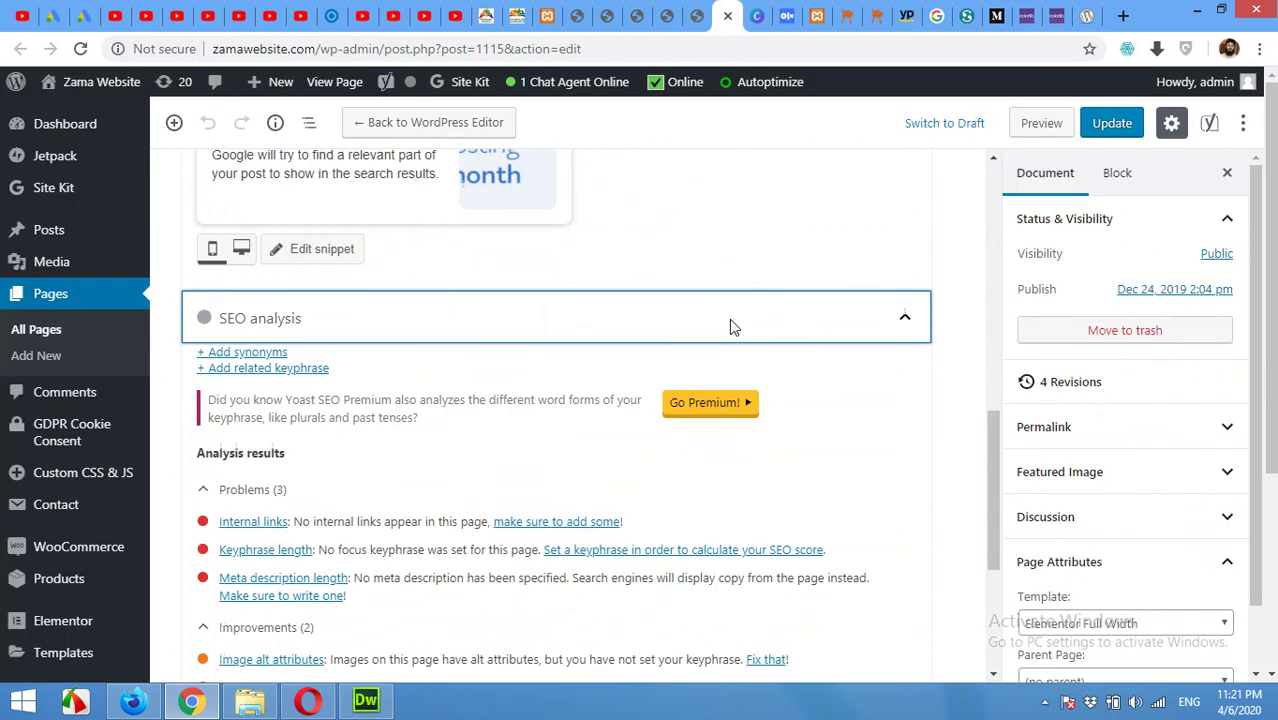
scroll(729, 319, up, 1)
scroll(559, 370, up, 2)
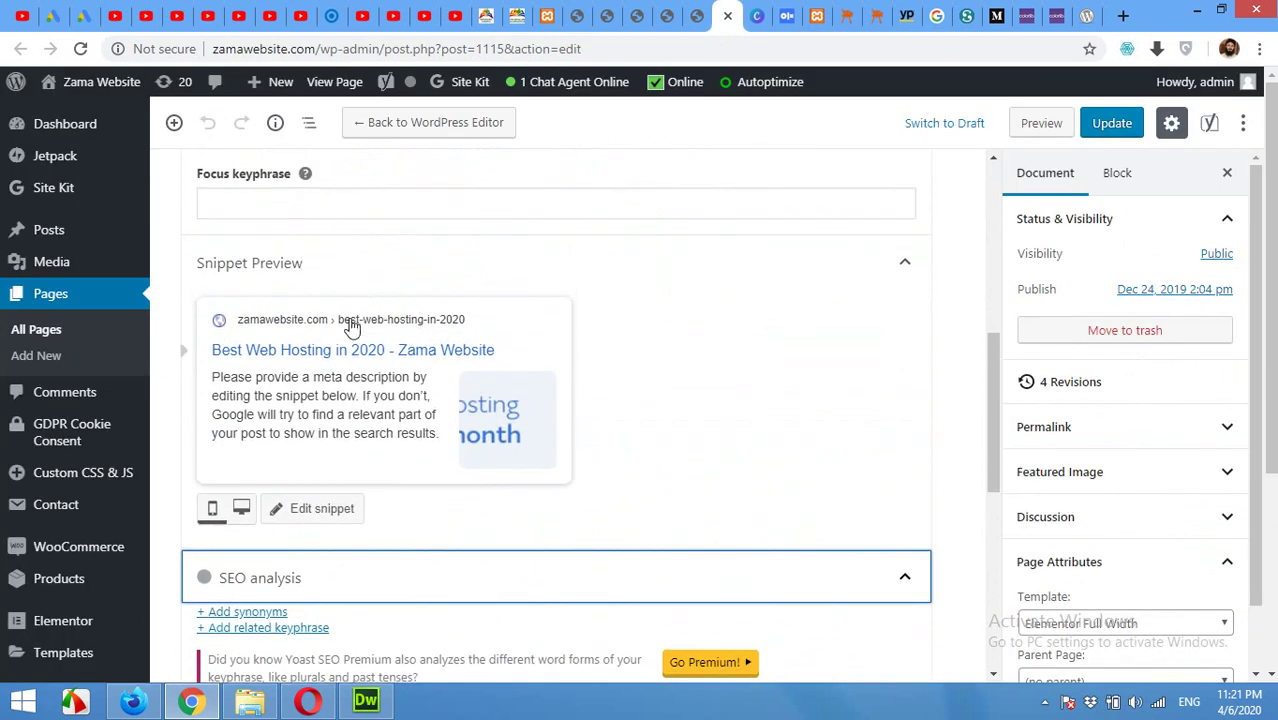
scroll(351, 322, up, 2)
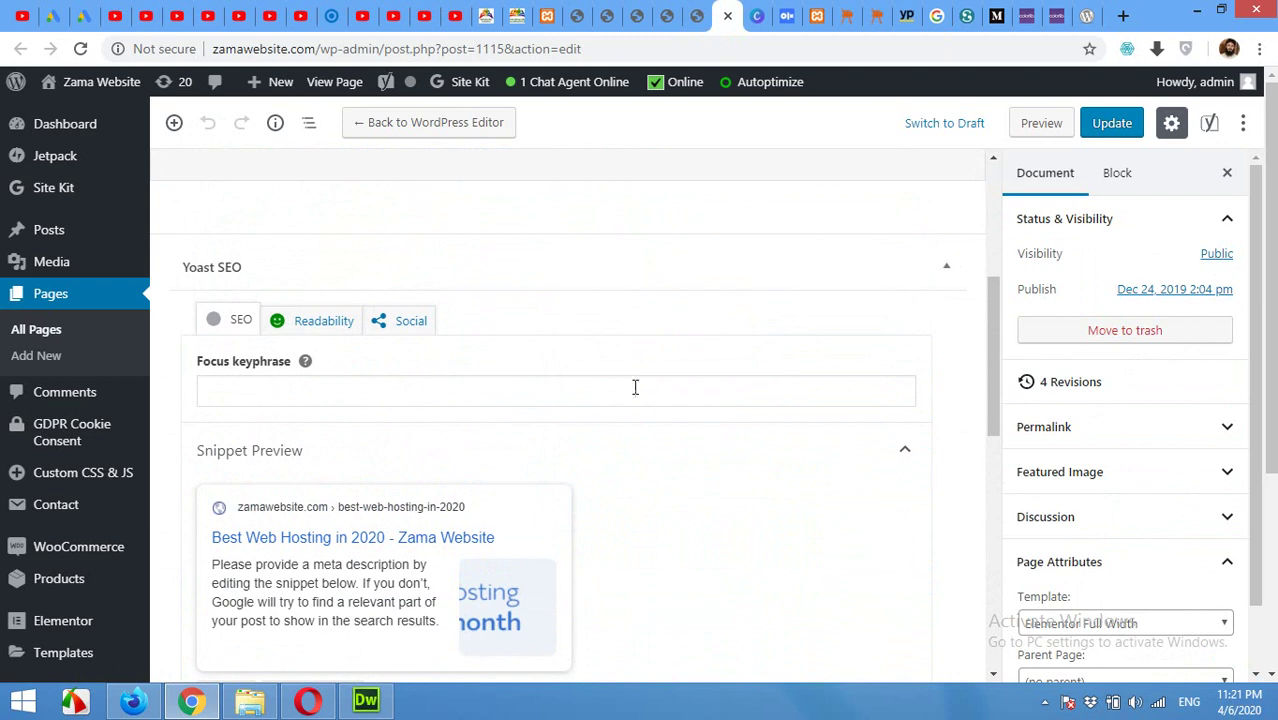
scroll(545, 406, up, 1)
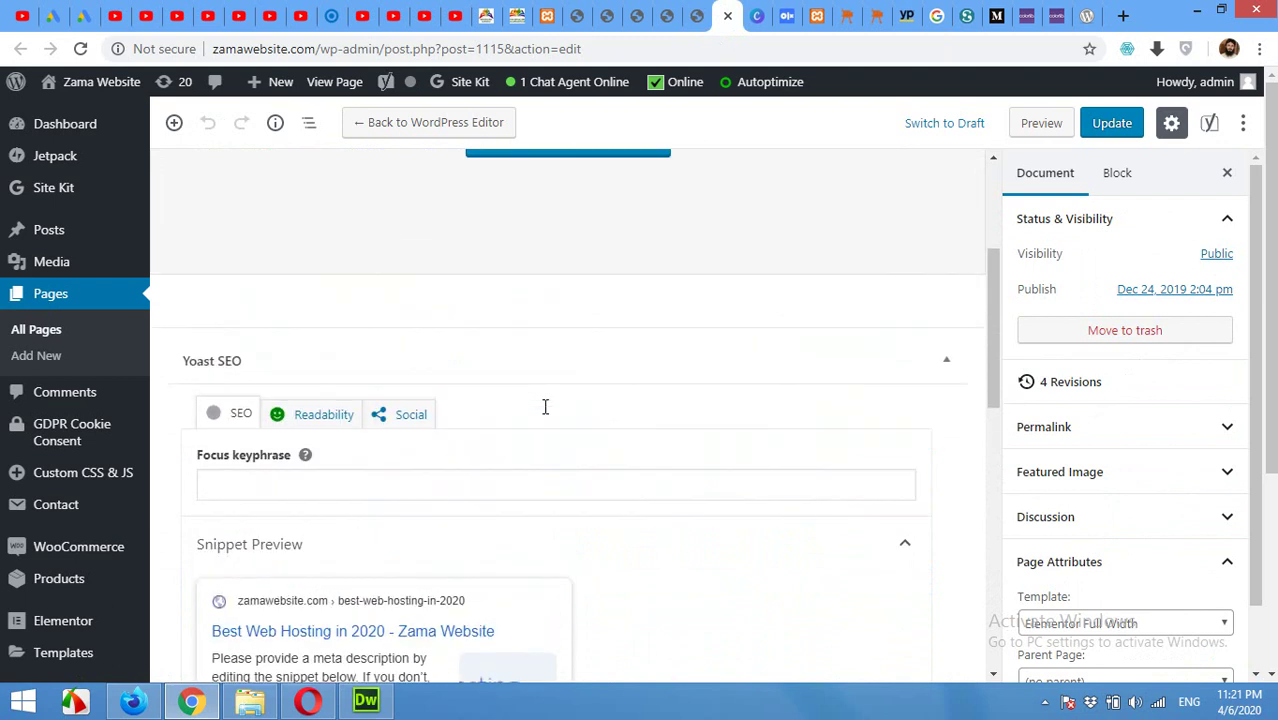
scroll(545, 413, up, 3)
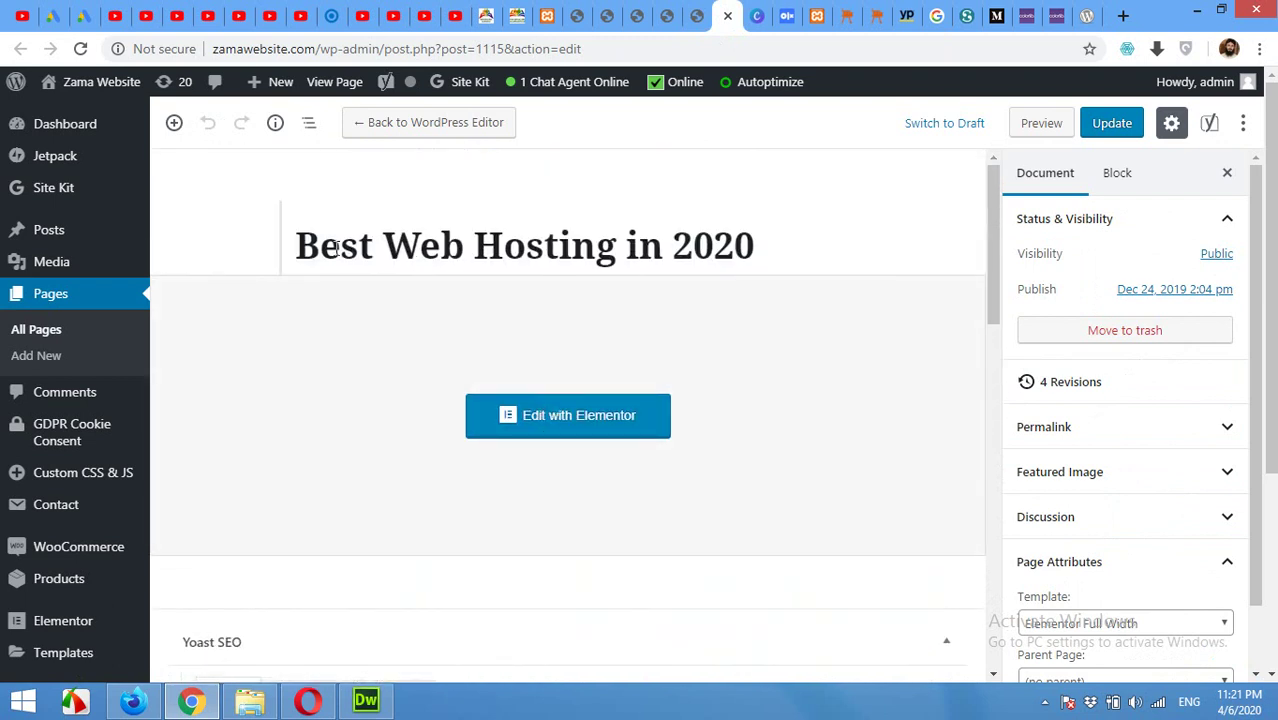
Step: Copy "Best Web Hosting" from the page title and paste it as the Yoast focus keyphrase
drag(299, 246, 607, 246)
key(ctrl+c)
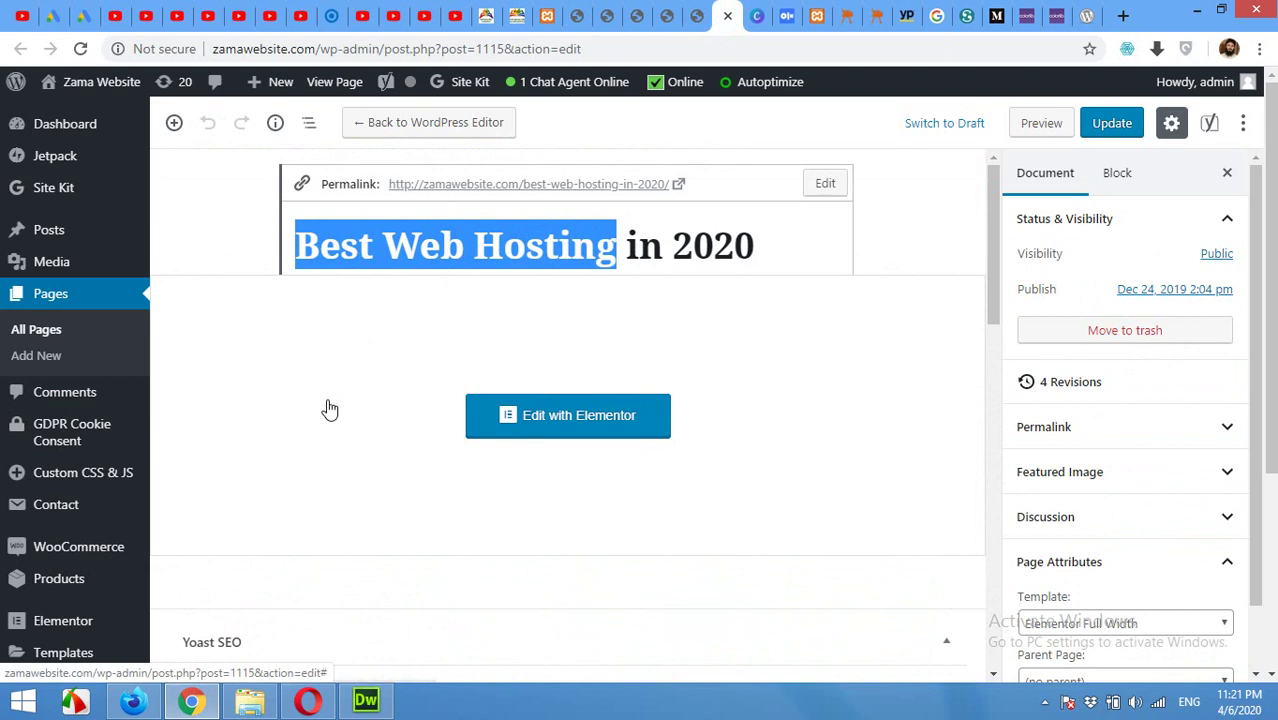
scroll(325, 415, down, 5)
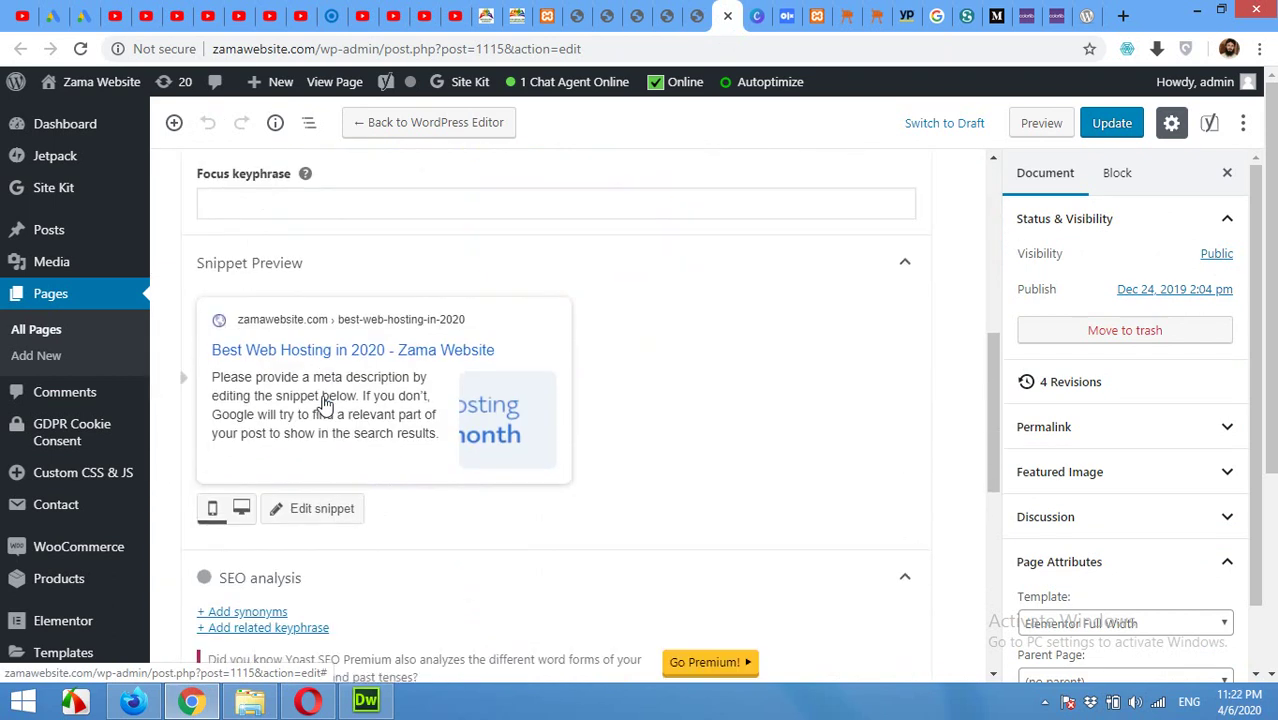
click(323, 210)
key(ctrl+v)
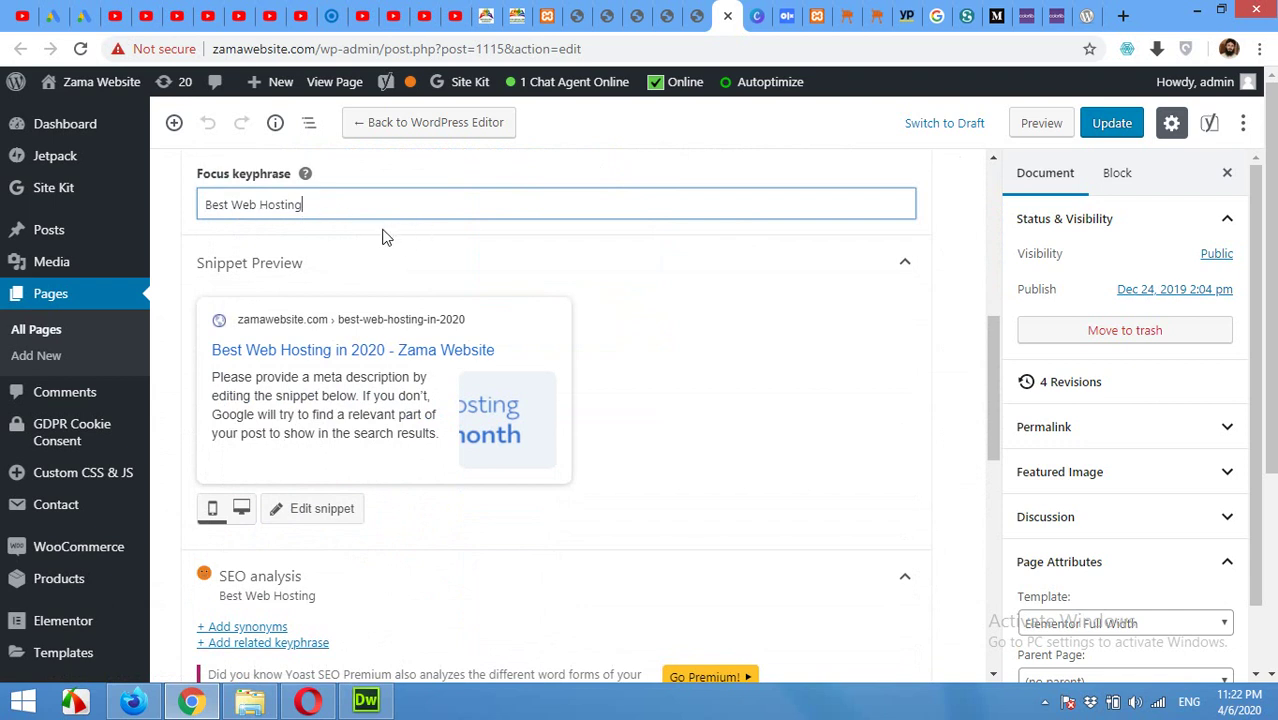
Step: Check the SEO analysis problems for the keyphrase and update the page in the WordPress editor
scroll(248, 608, down, 3)
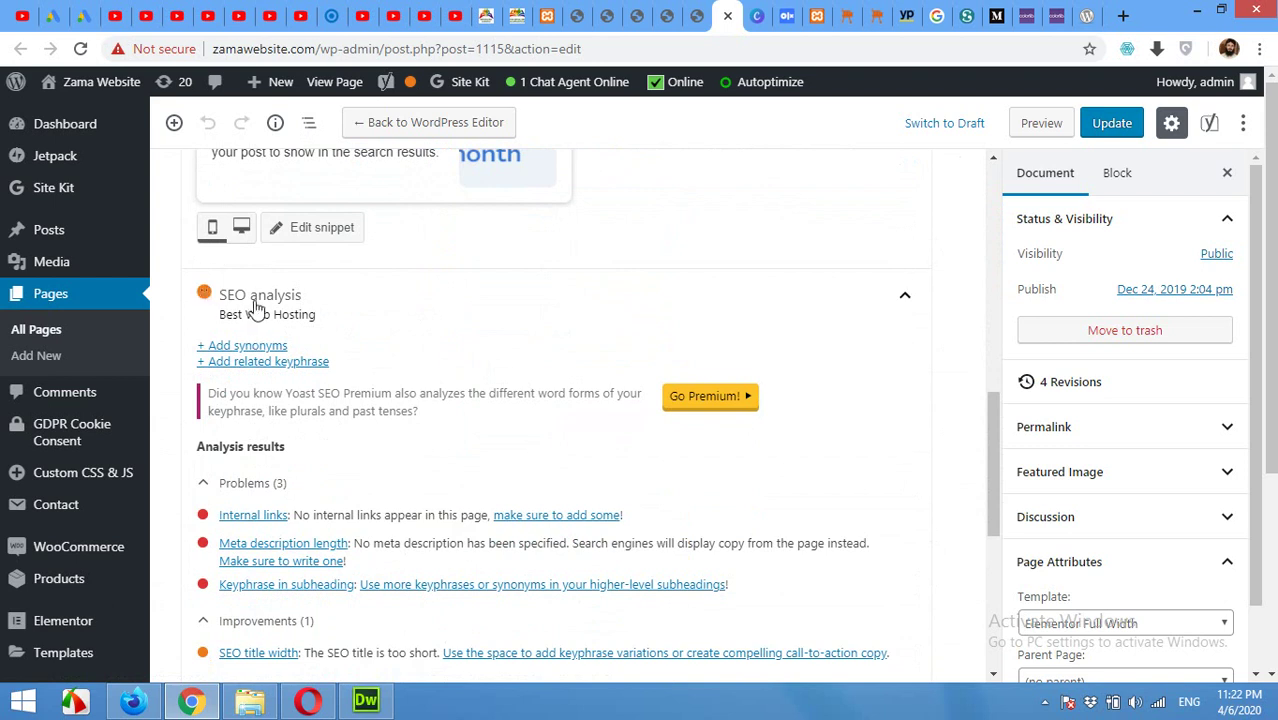
scroll(607, 357, up, 4)
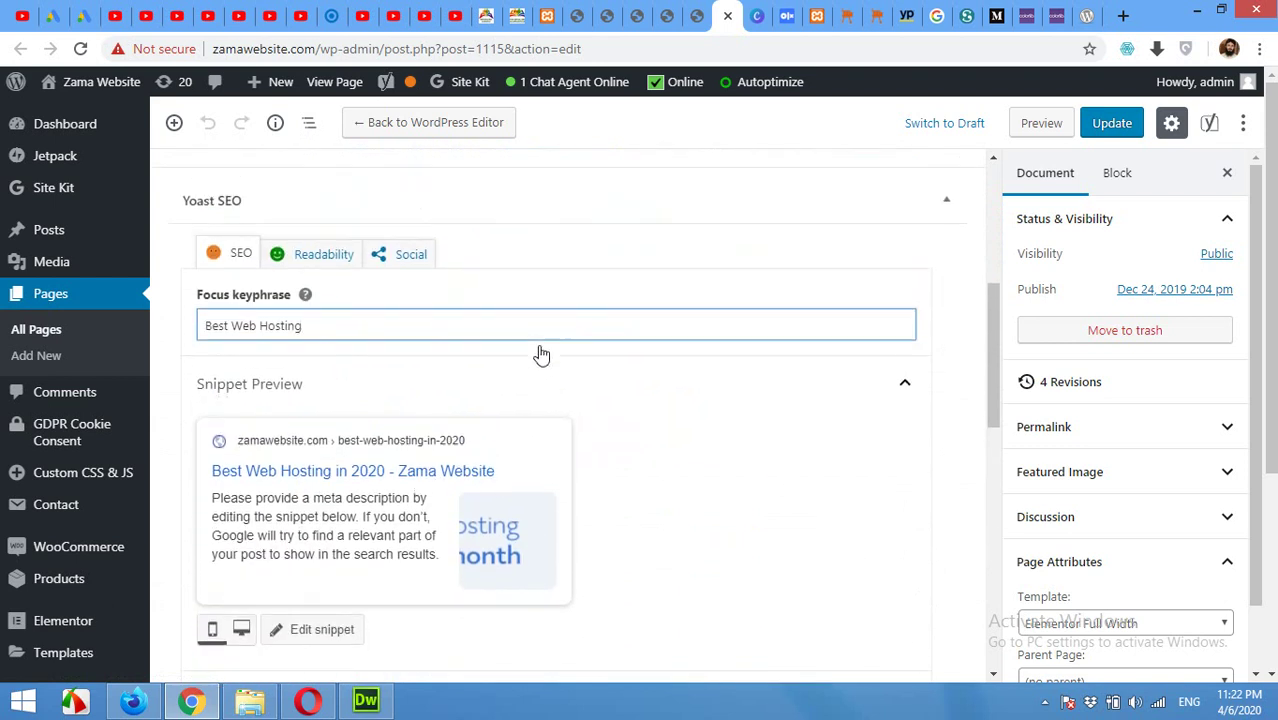
scroll(539, 354, up, 3)
scroll(412, 430, down, 8)
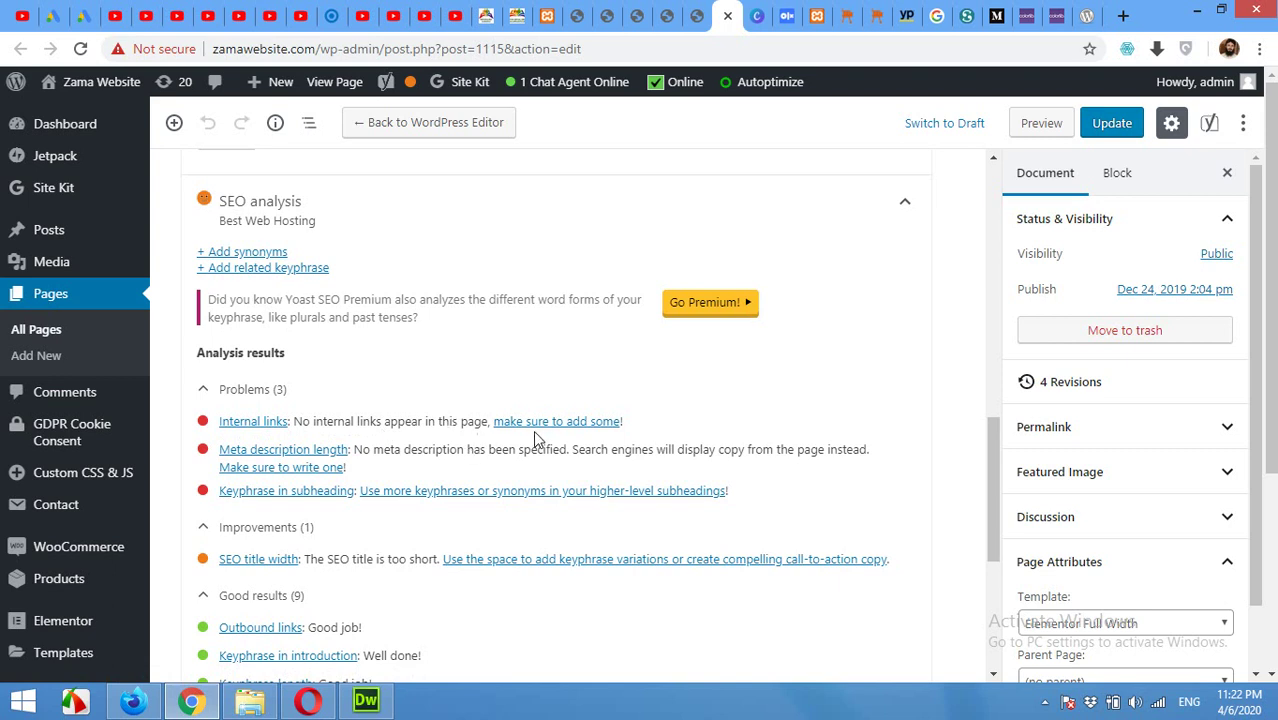
scroll(448, 496, up, 7)
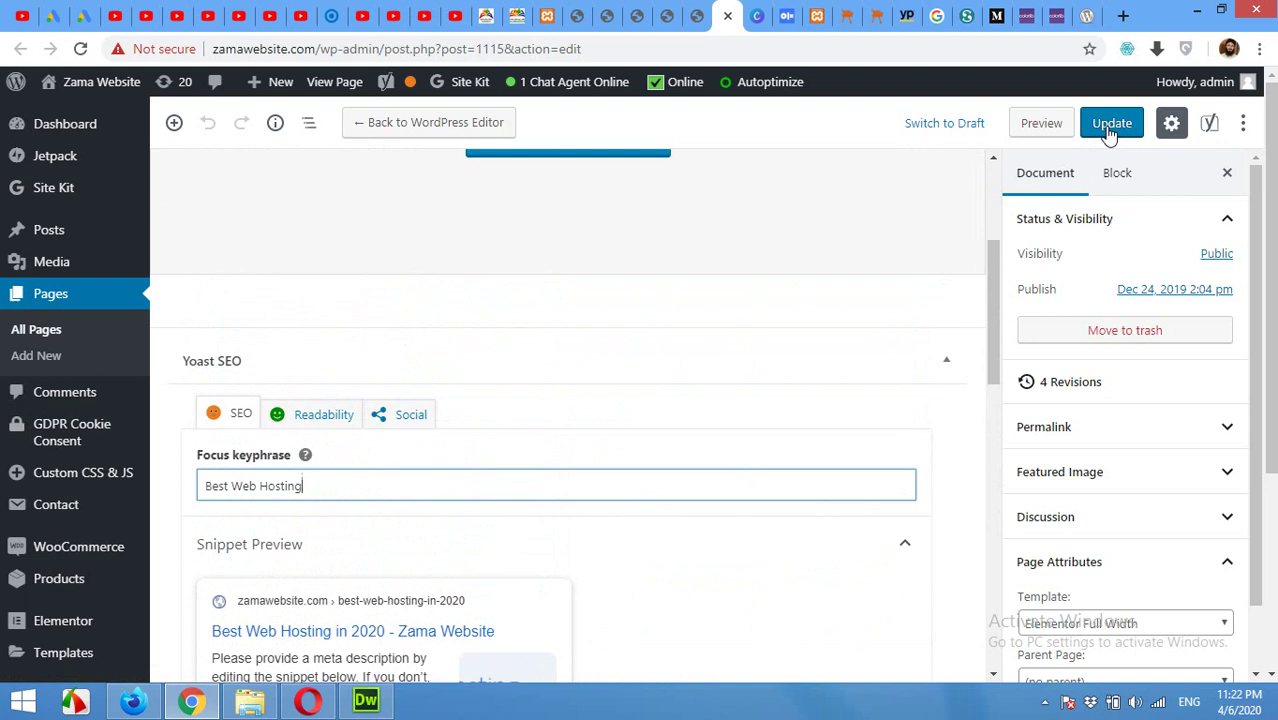
click(1107, 130)
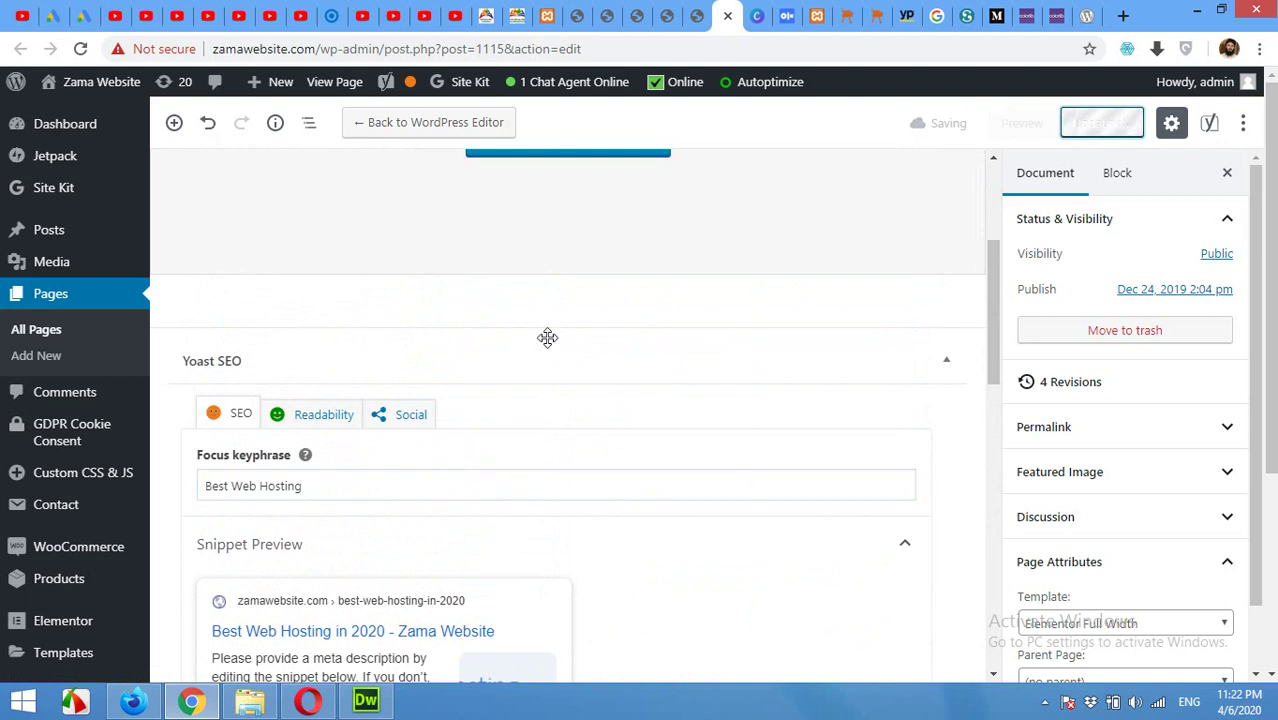
Step: Return to the Elementor editor and look over the page text, including the Cpanel and Wordpress sections
click(697, 15)
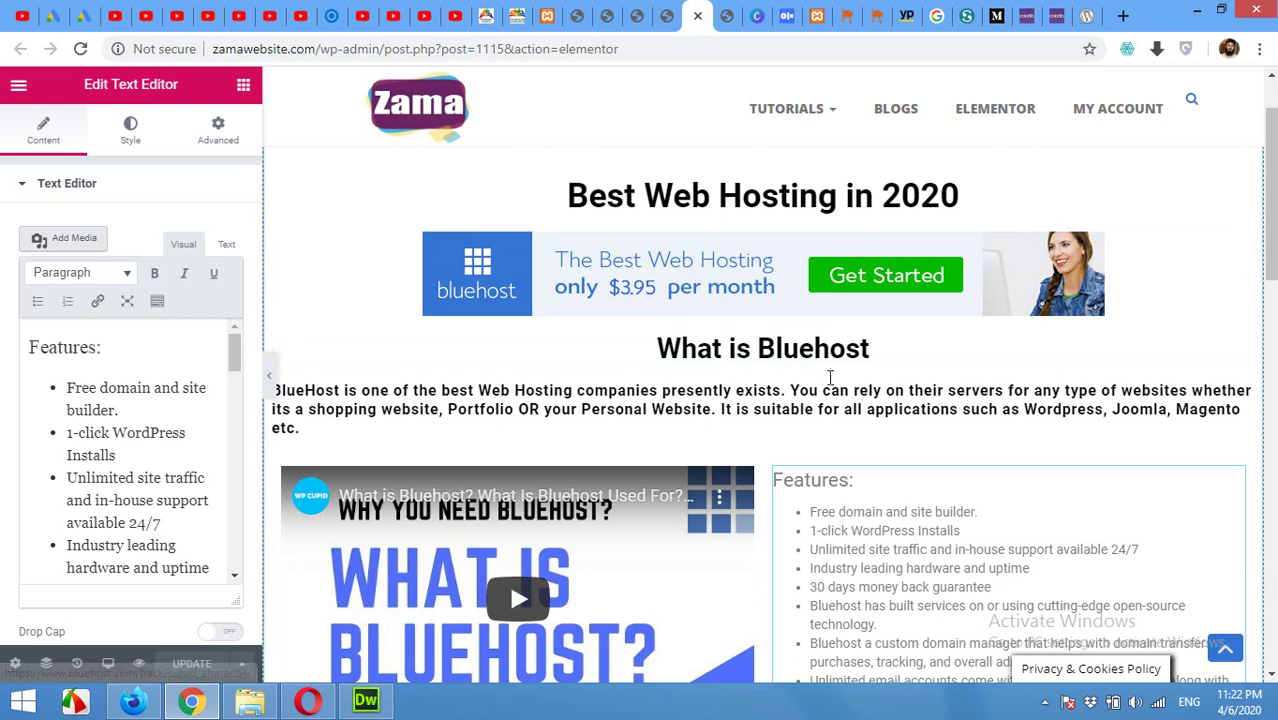
scroll(829, 378, down, 6)
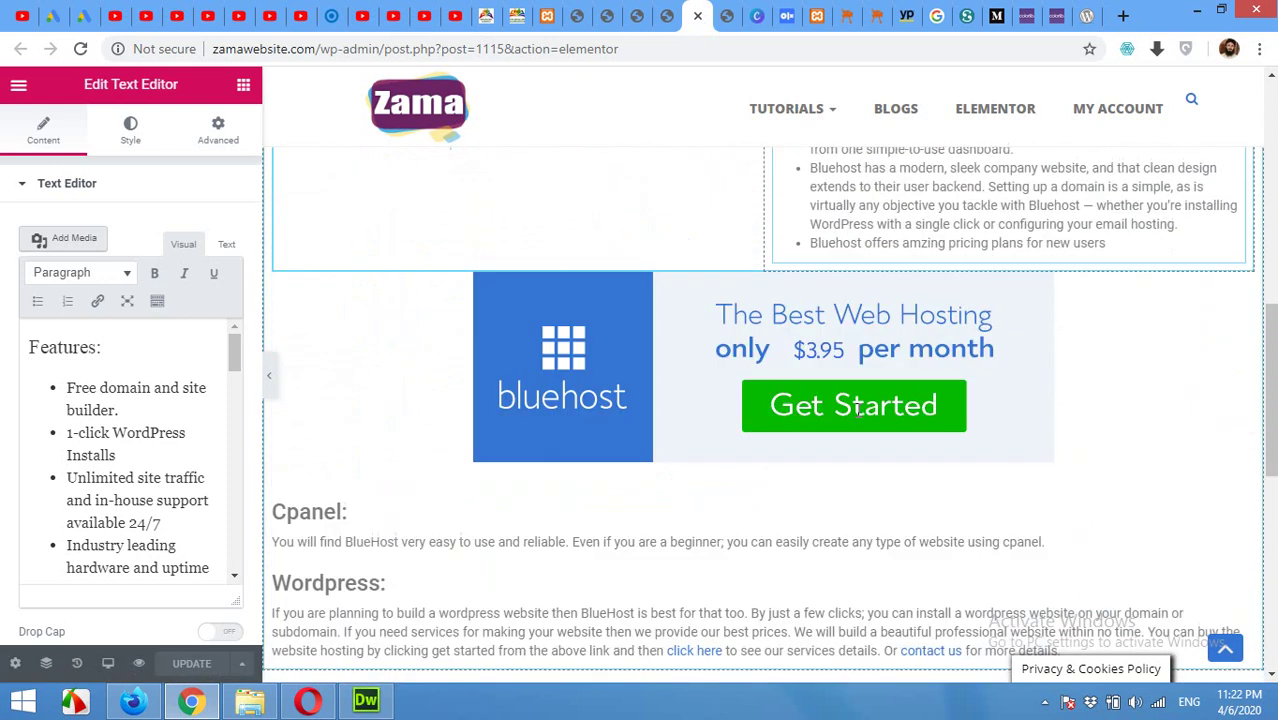
scroll(855, 413, down, 3)
scroll(850, 410, up, 1)
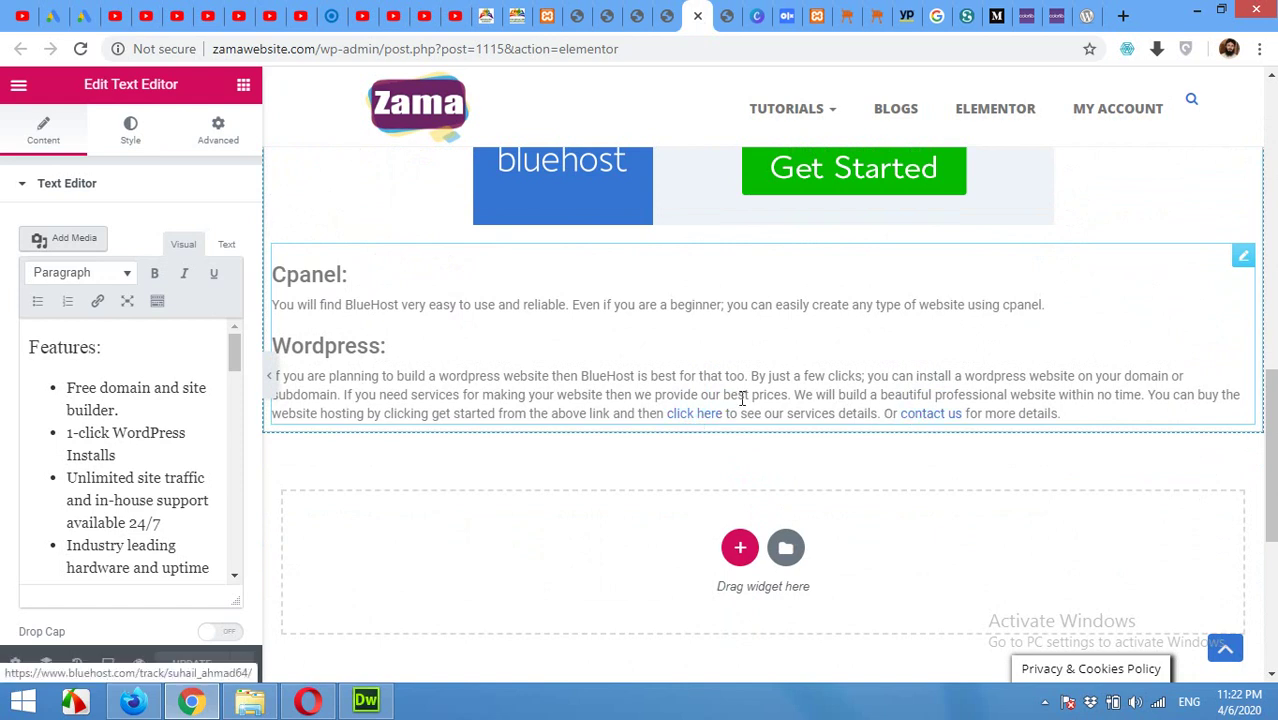
scroll(850, 356, up, 10)
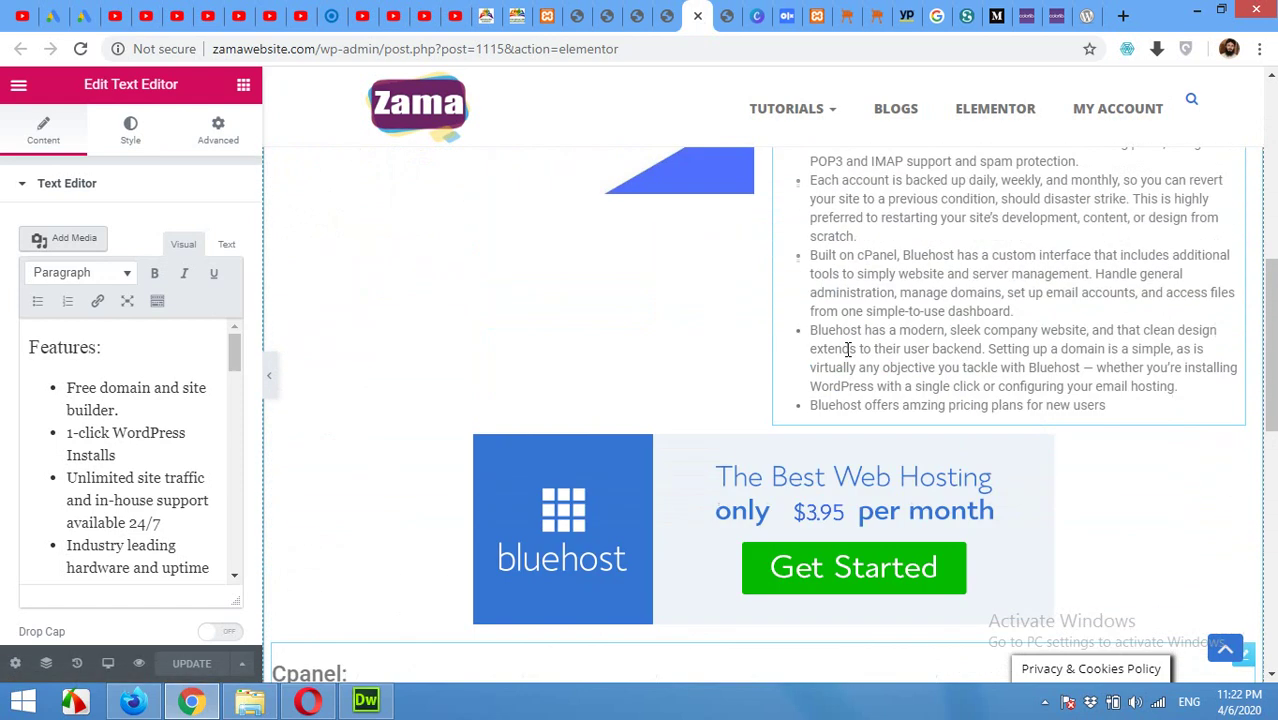
scroll(862, 356, up, 1)
scroll(862, 356, down, 1)
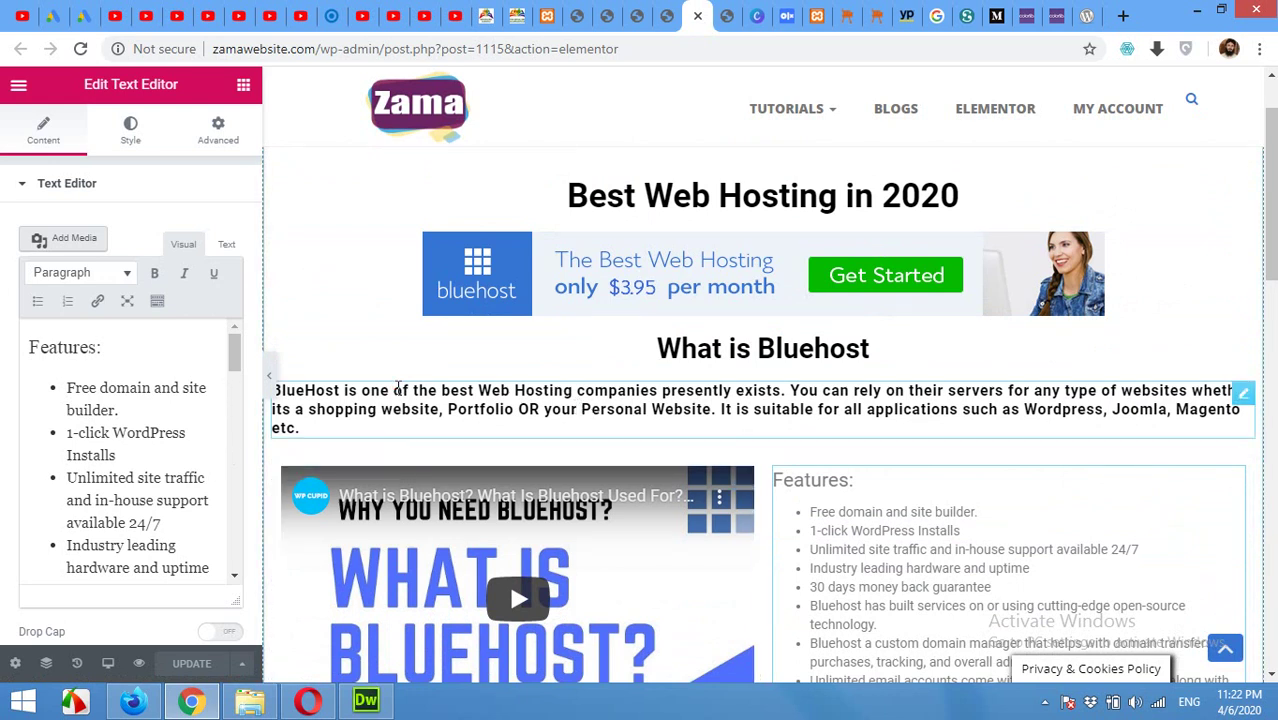
Step: Append "Please check our homepage for more info and contact us if you have any question" to the BlueHost introduction heading's title text
click(433, 420)
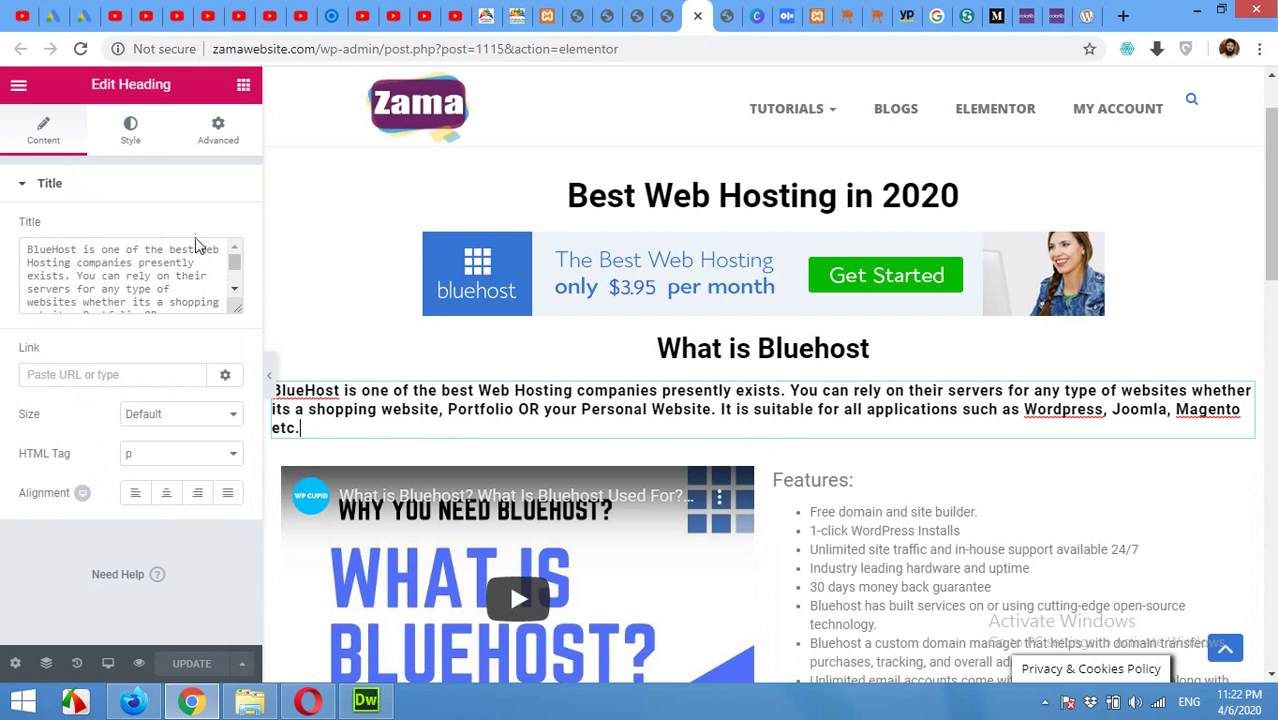
scroll(211, 297, down, 3)
click(185, 308)
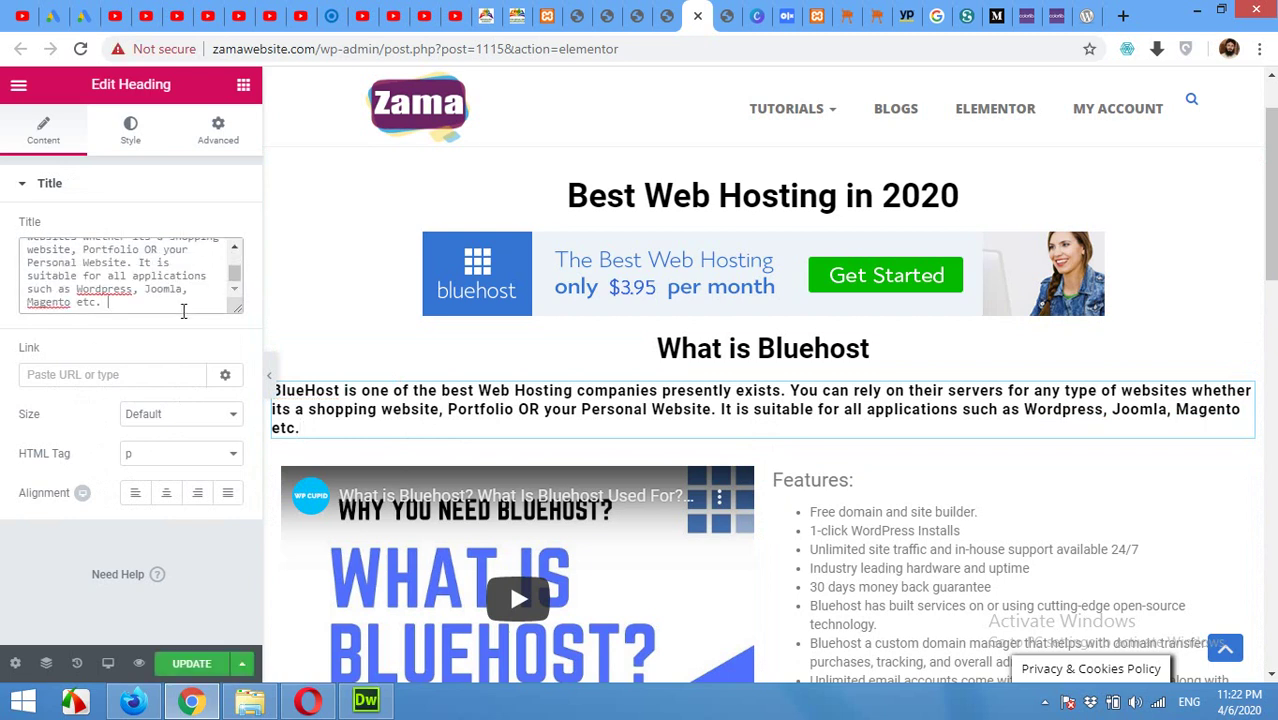
text(Please chek)
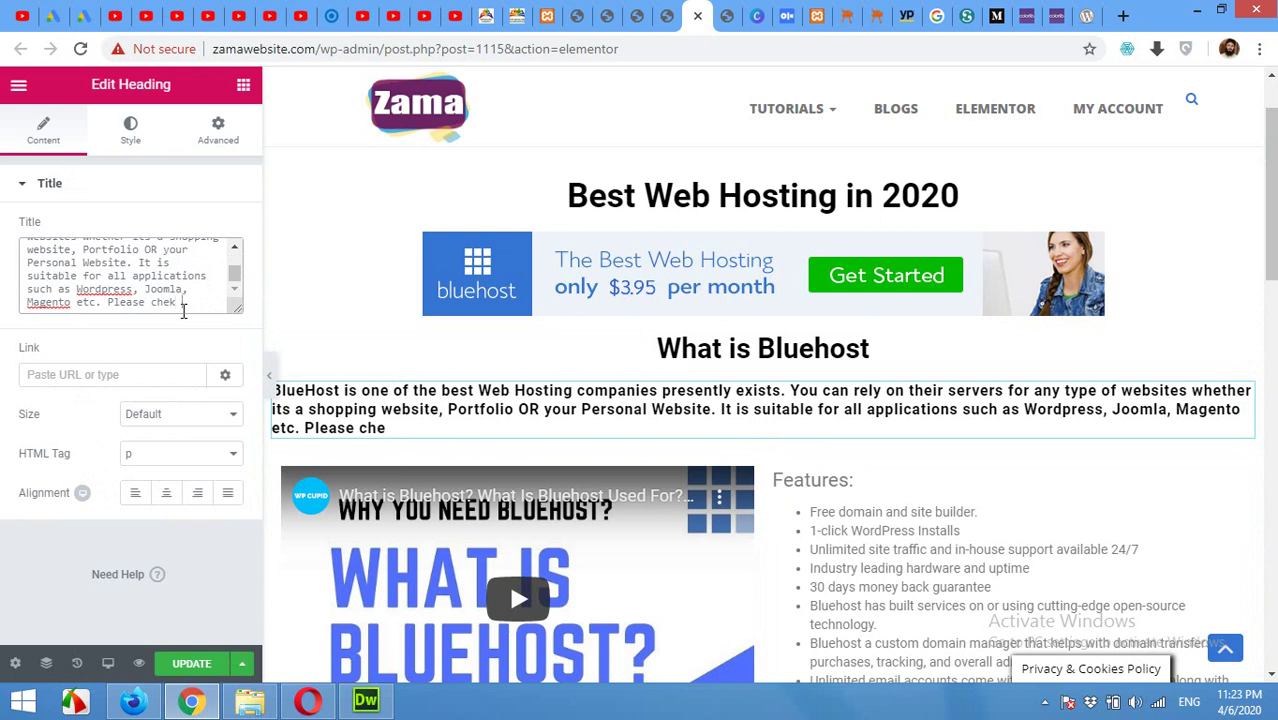
key(BackSpace)
text(ck our ho)
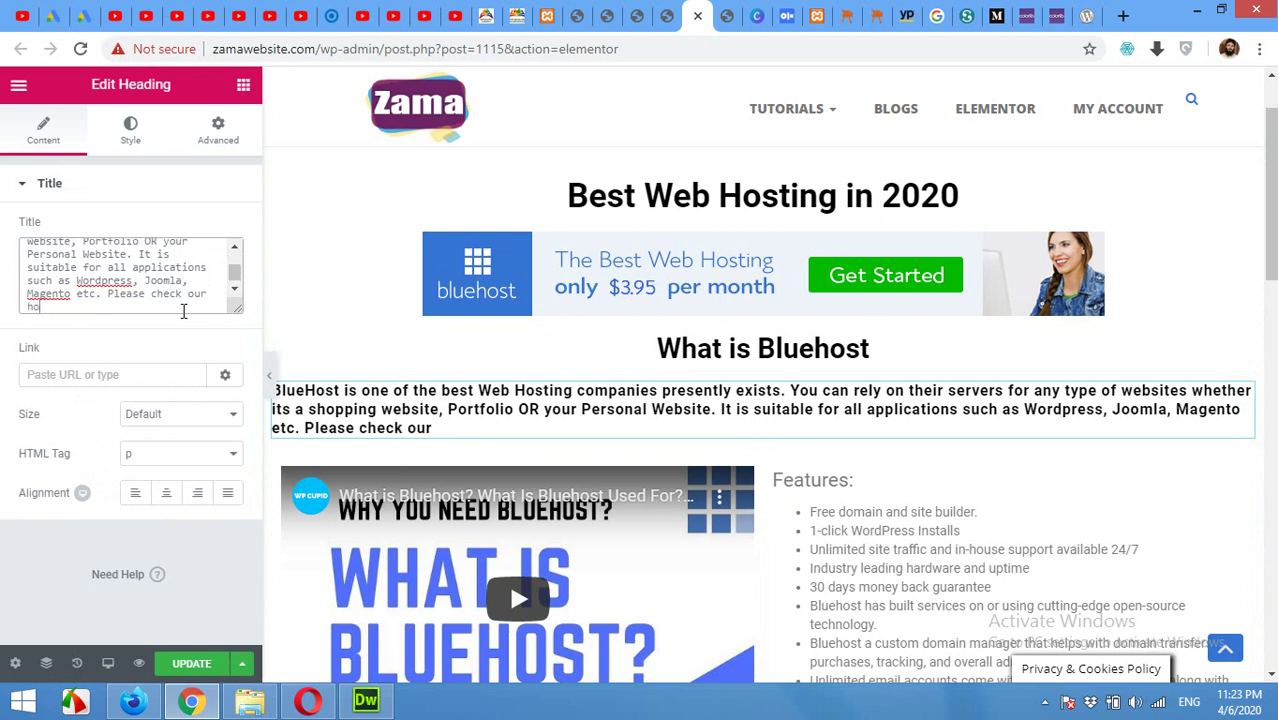
text(mepage for m)
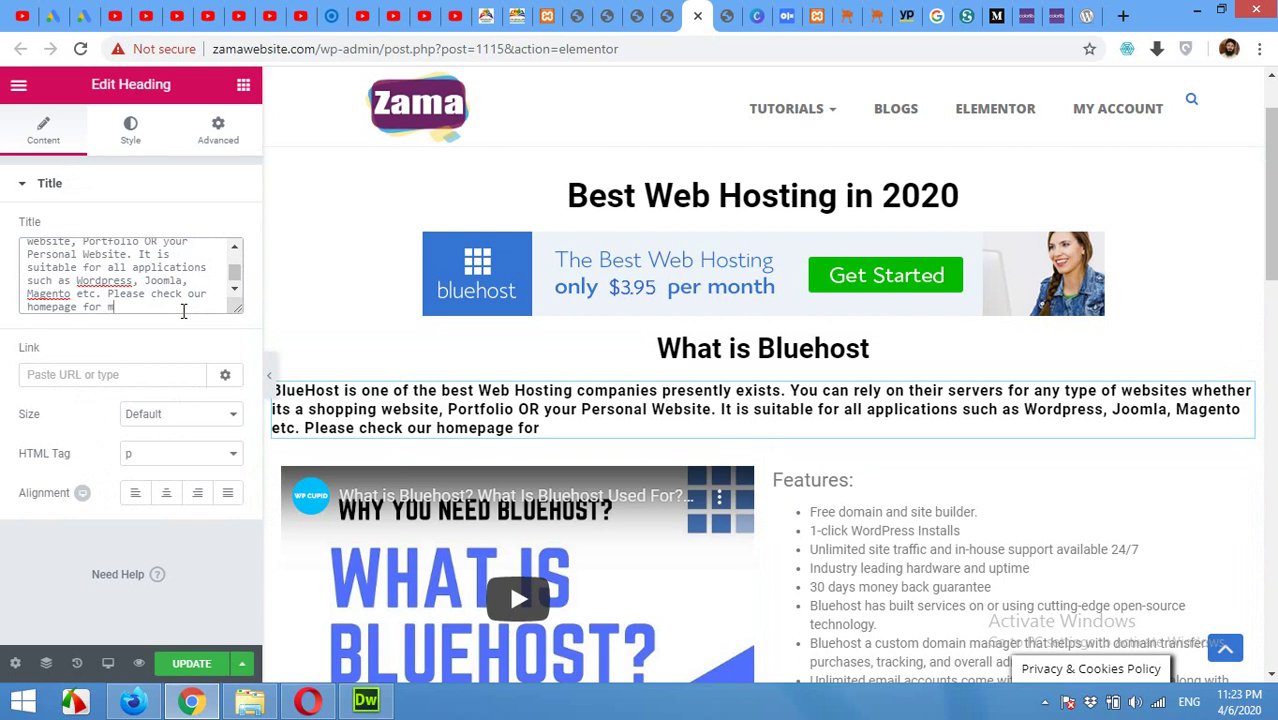
text(ore infor)
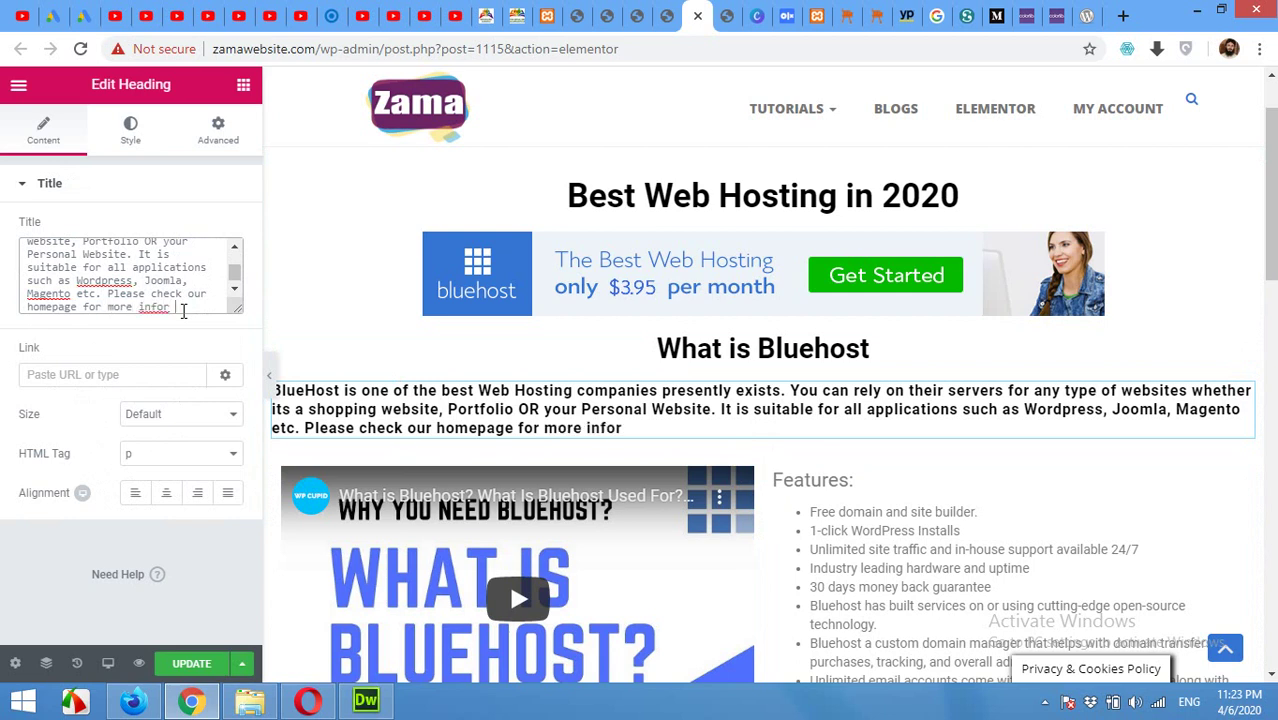
key(BackSpace)
text( and contac)
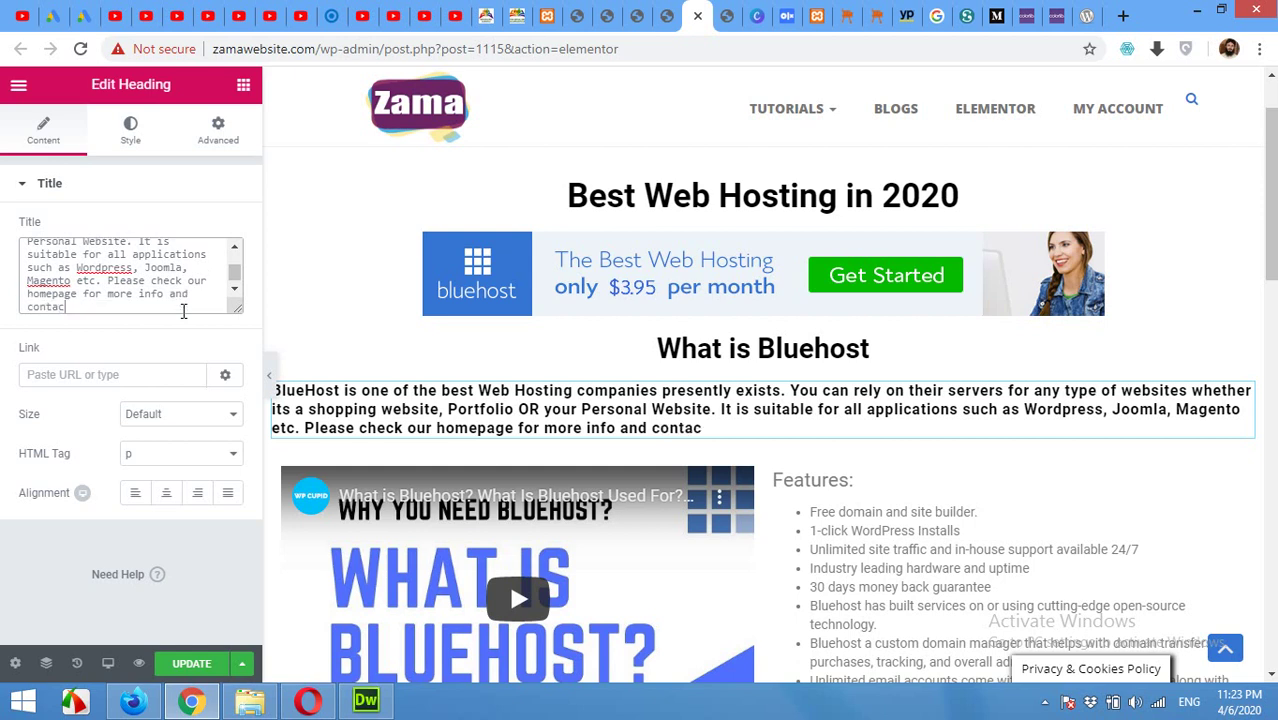
text(t us if you need)
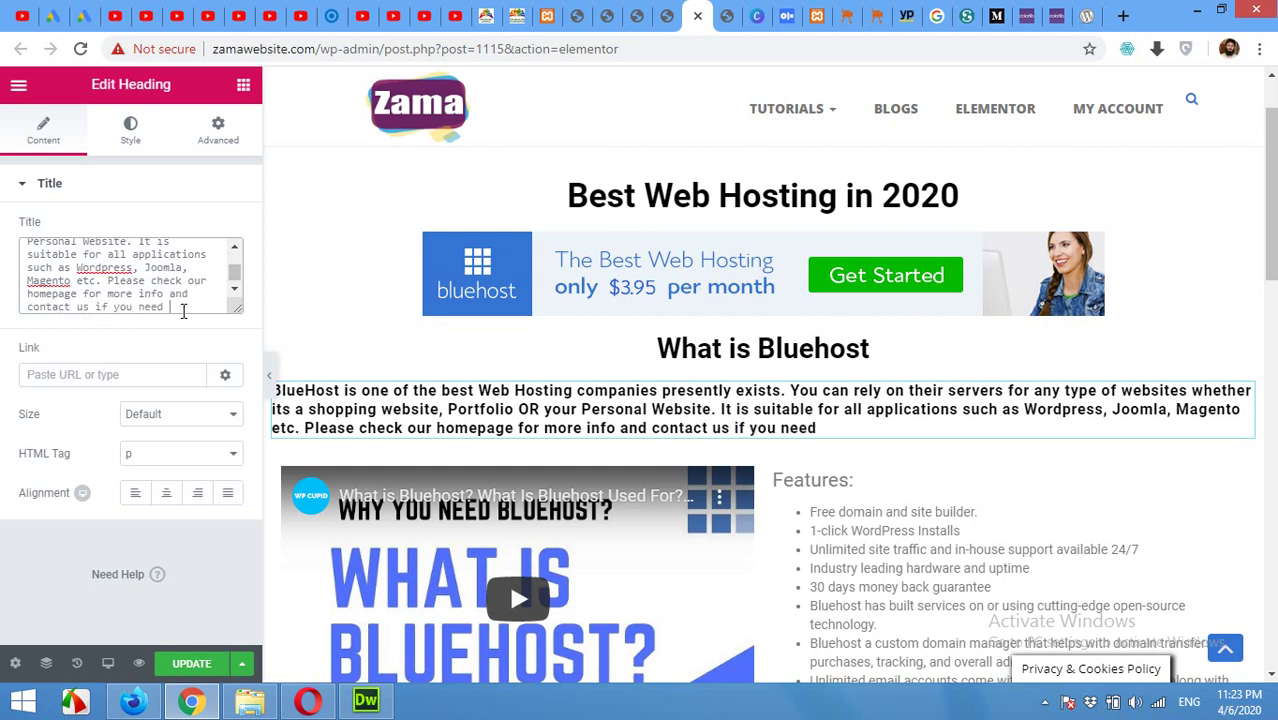
key(BackSpace)
key(BackSpace)
key(BackSpace)
key(BackSpace)
key(BackSpace)
text(have any question)
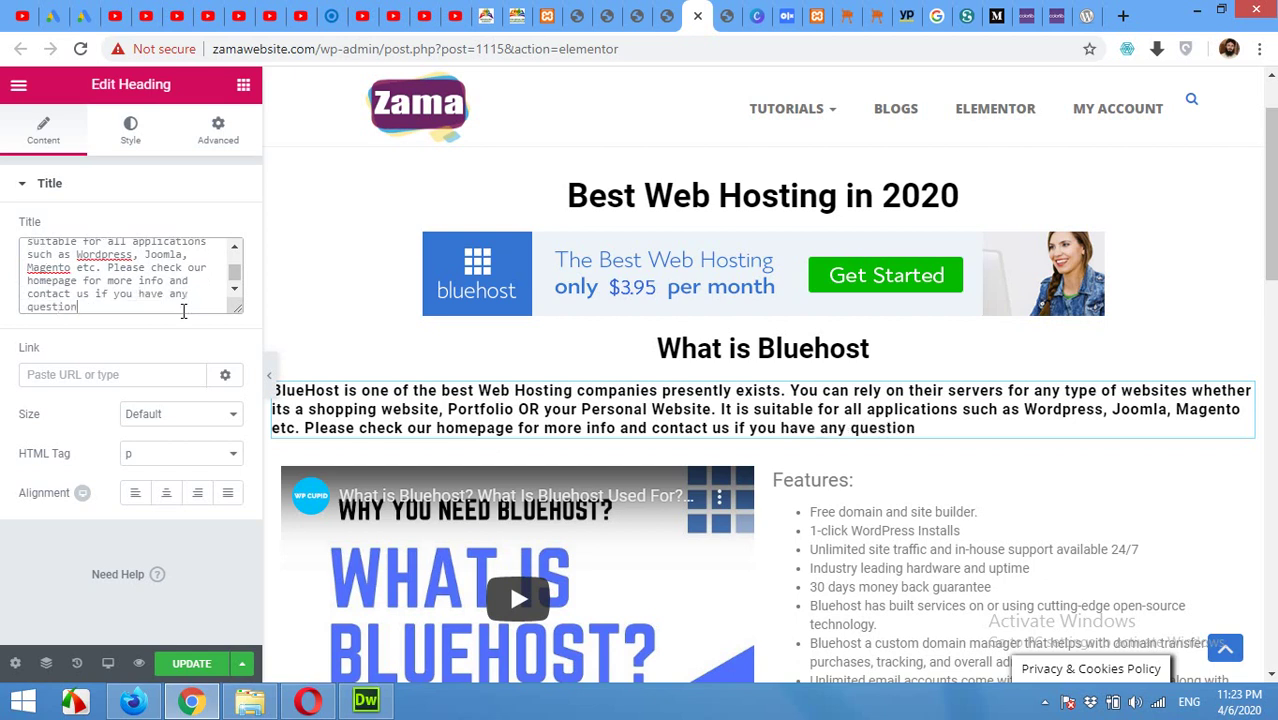
Step: Wrap the word "homepage" in the BlueHost introduction title with an HTML anchor tag, leaving its href value empty
click(452, 430)
double_click(480, 428)
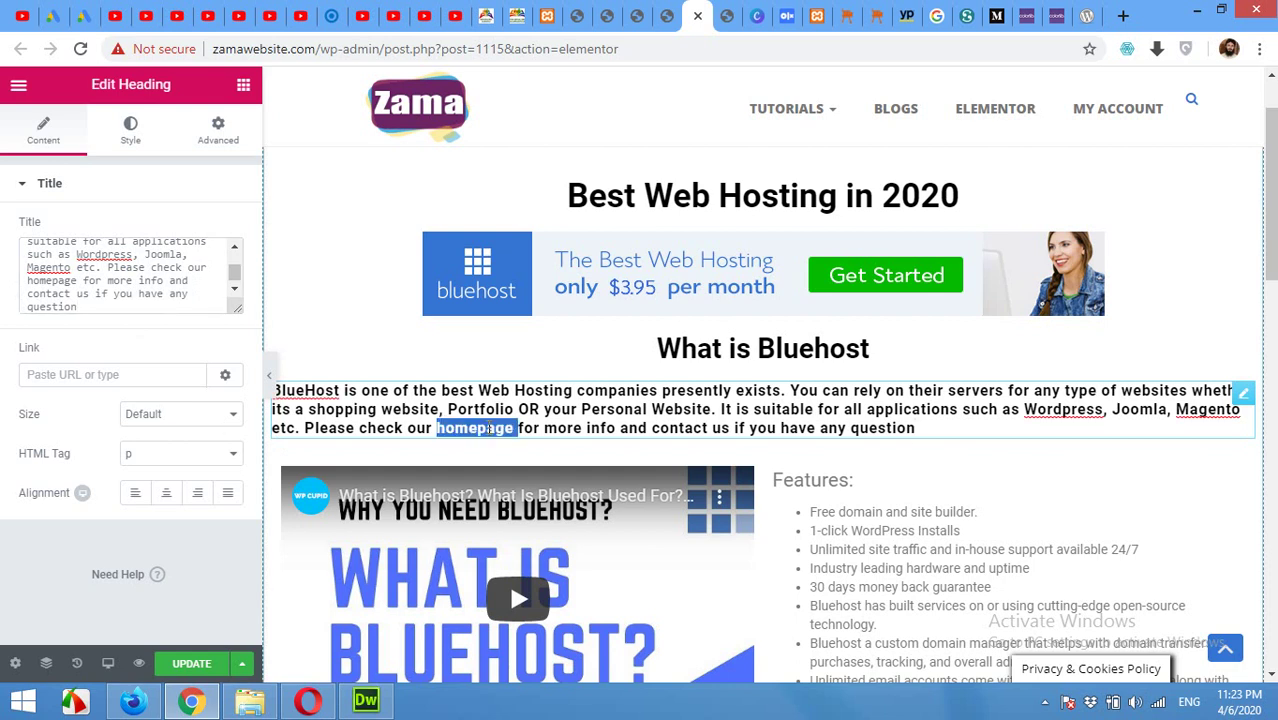
click(688, 426)
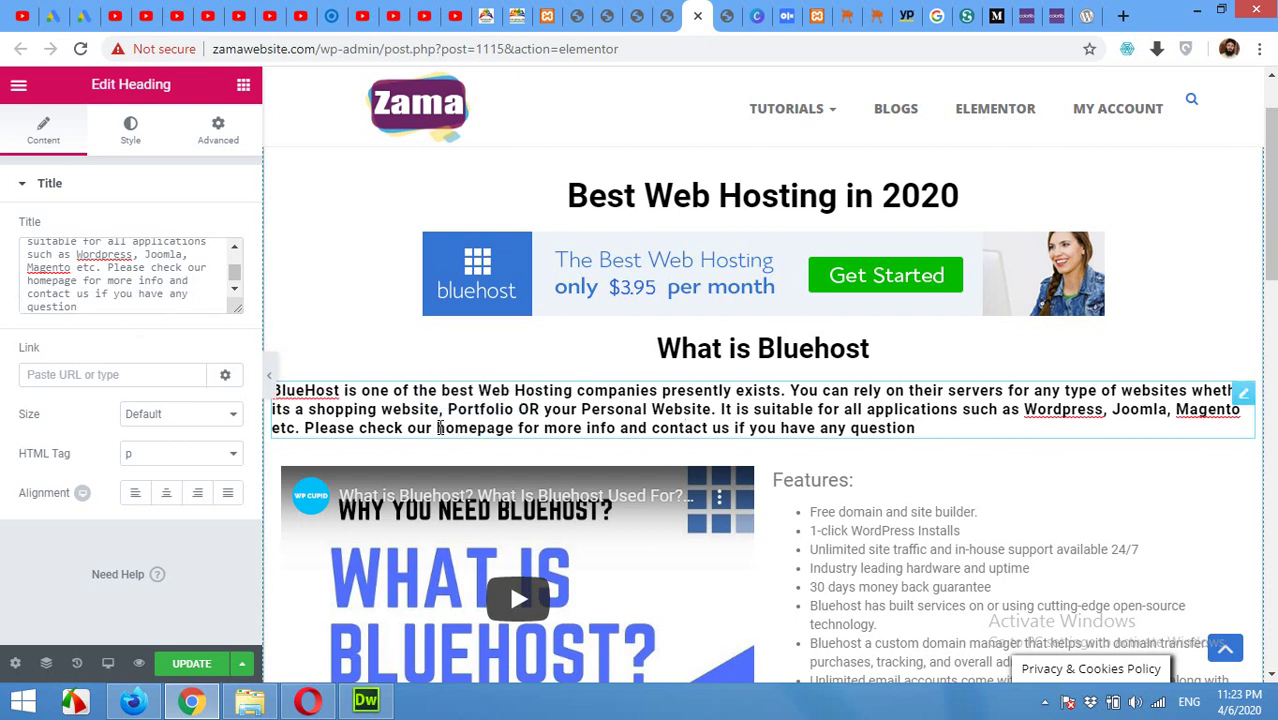
click(76, 281)
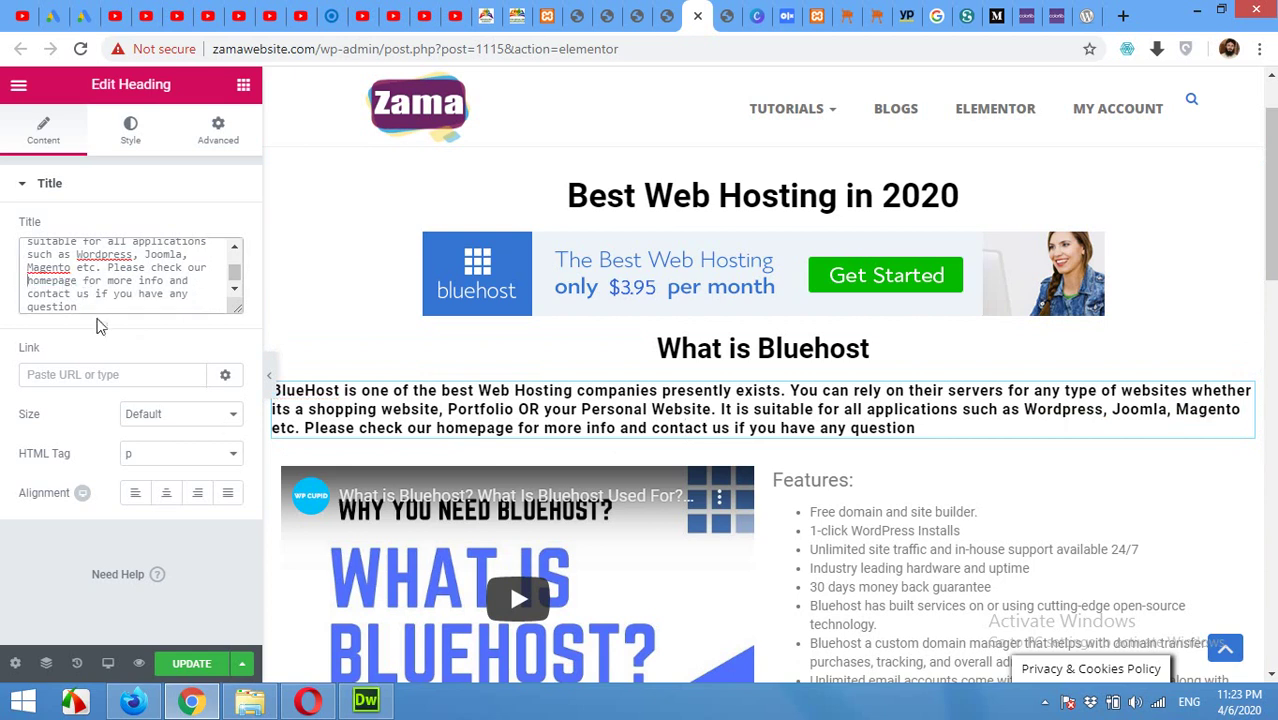
text(<a href)
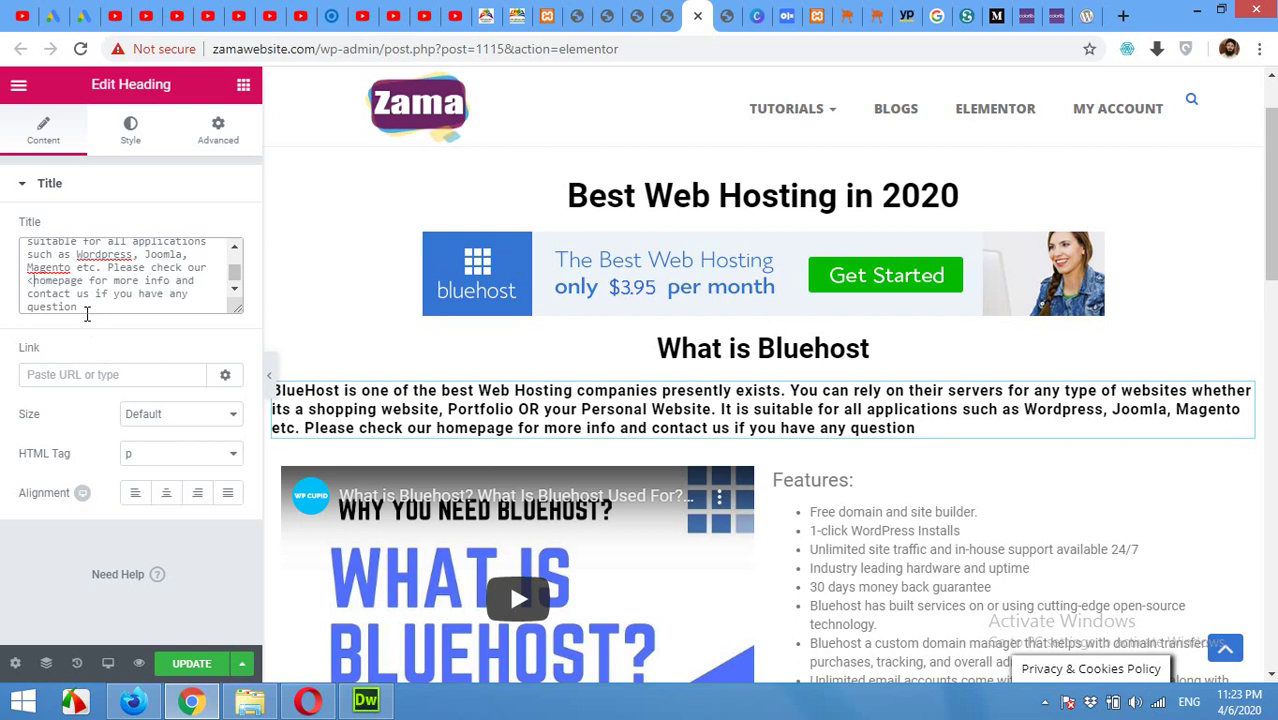
text(="">homepage)
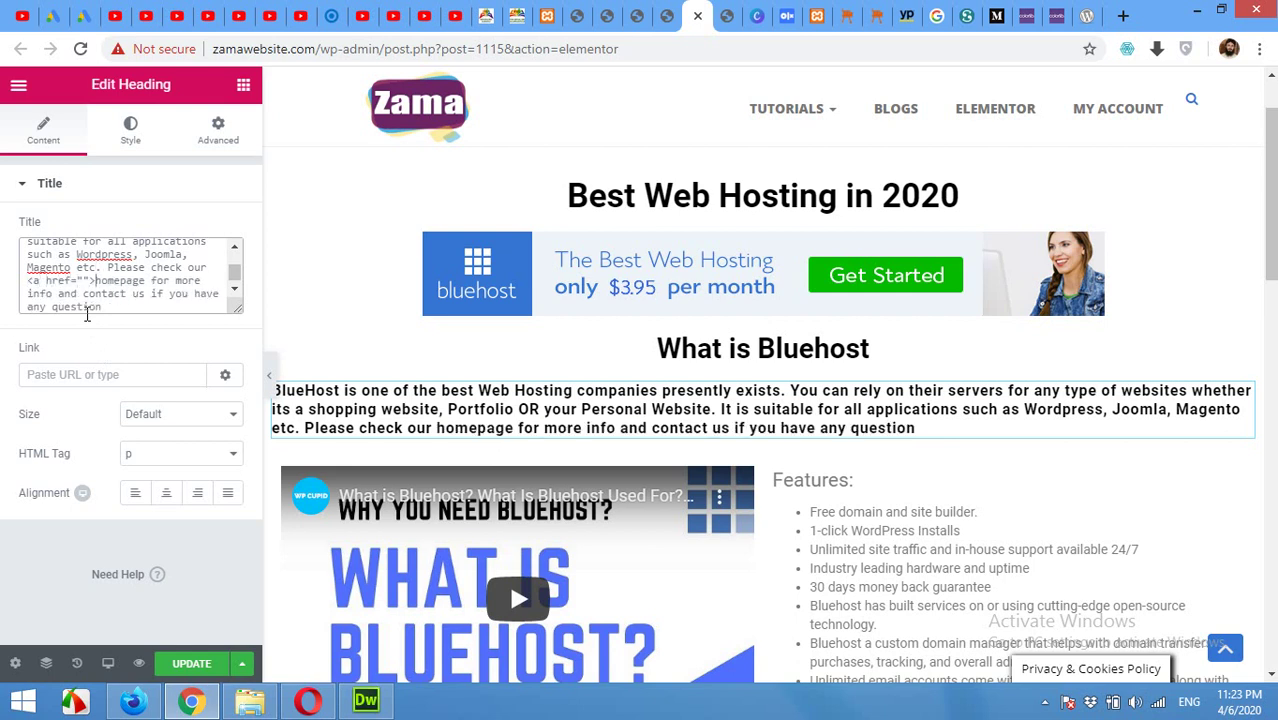
text(<;)
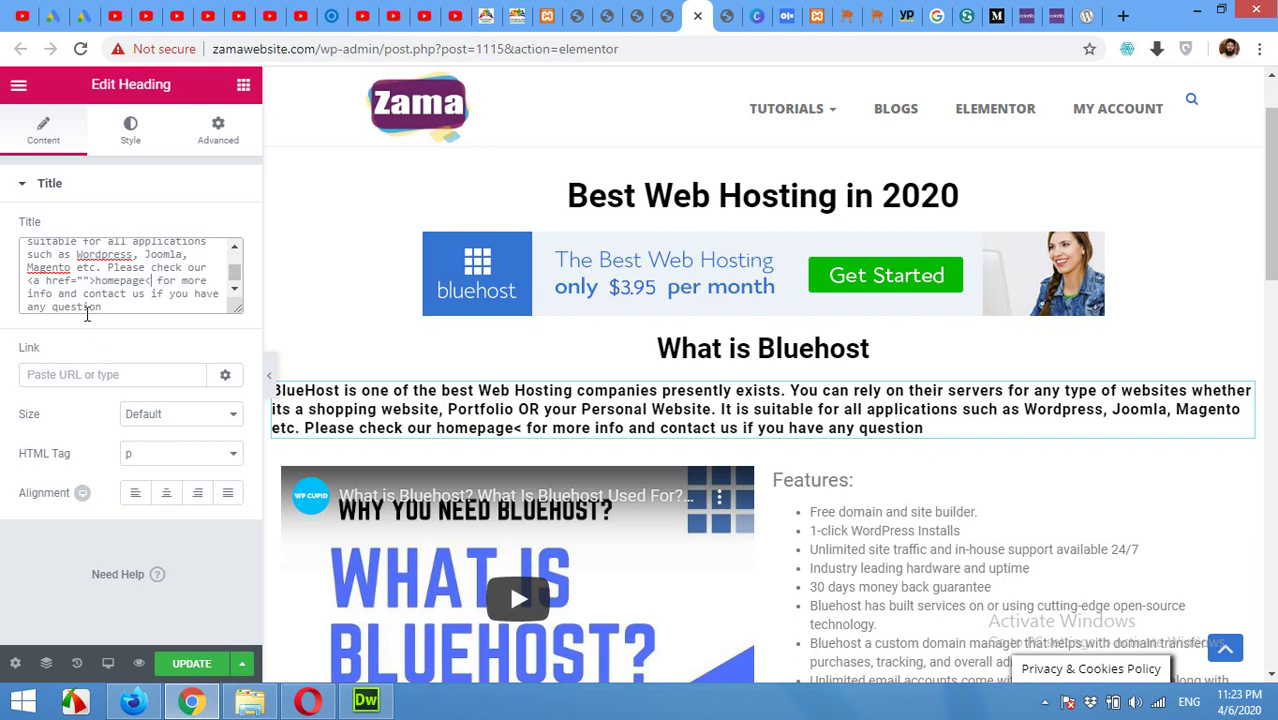
key(BackSpace)
text(/)
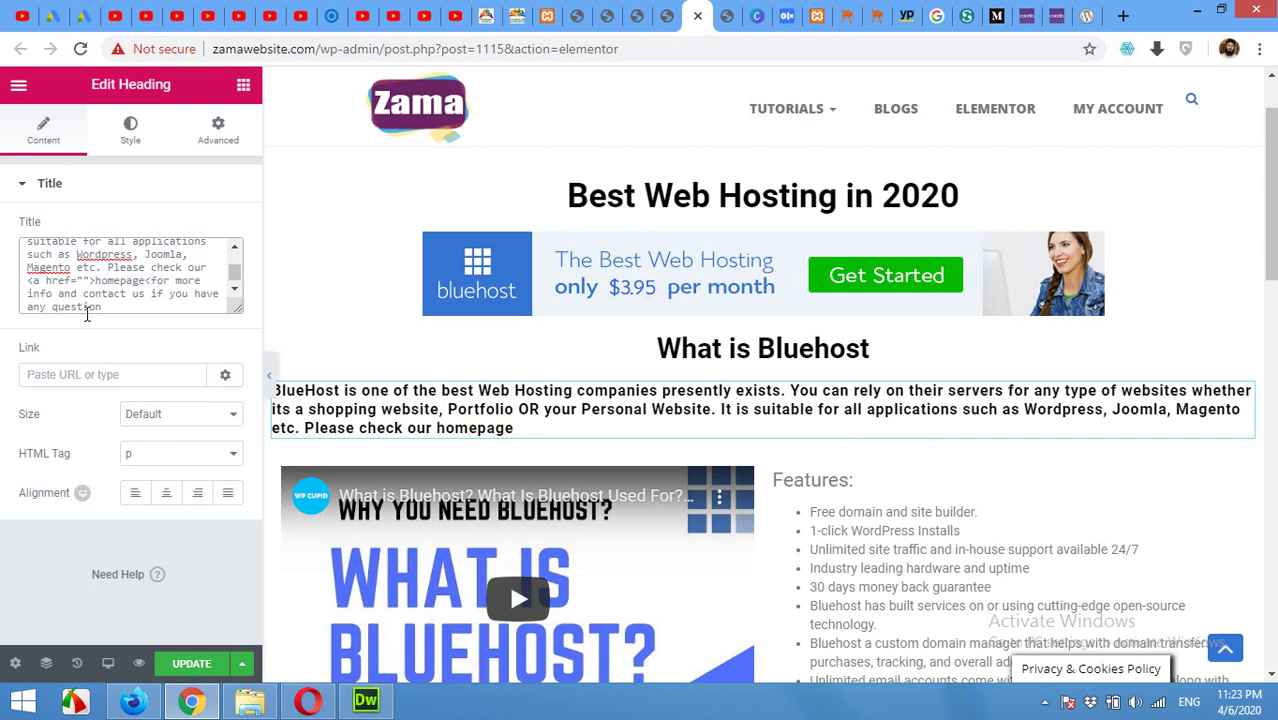
text(/a> )
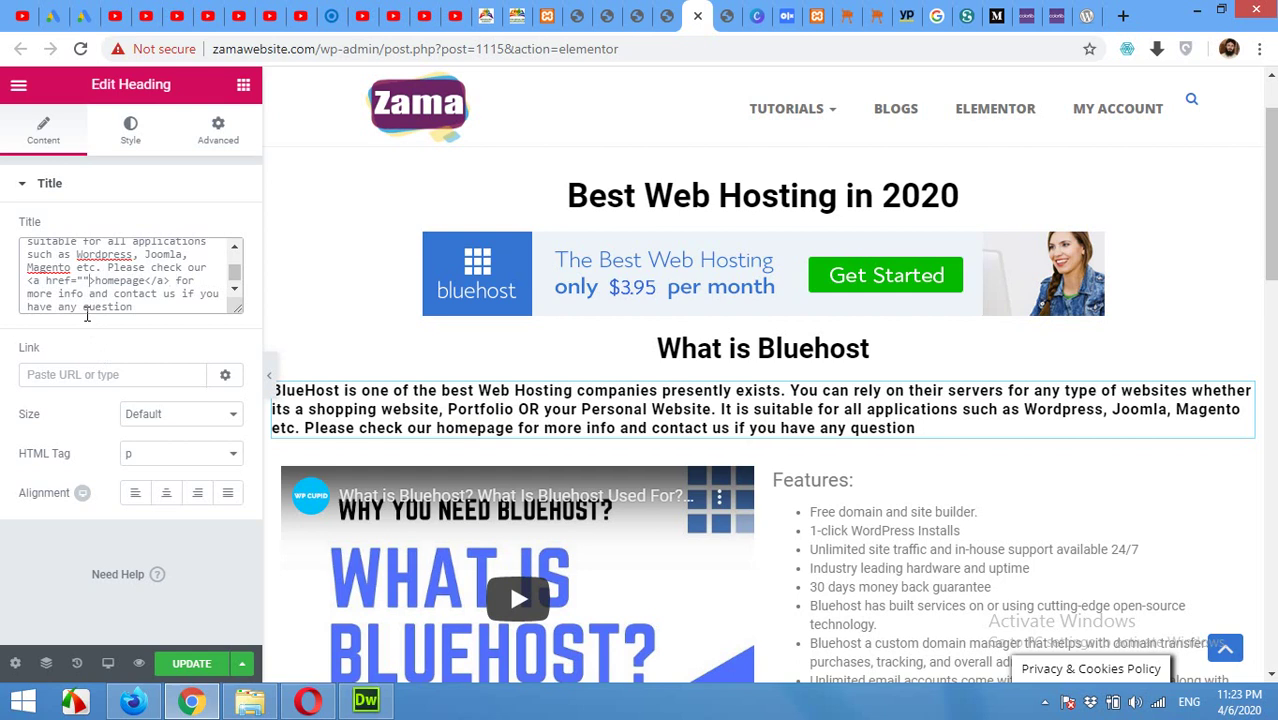
text(http:)
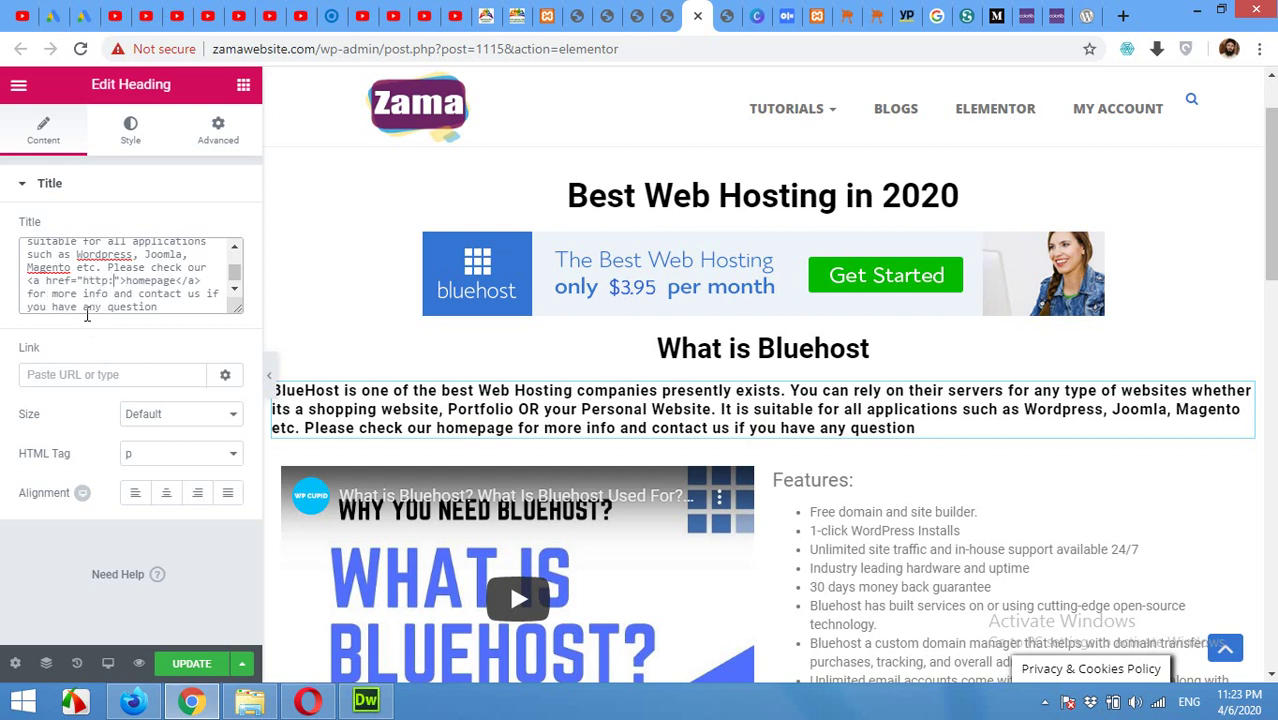
text(//zaham)
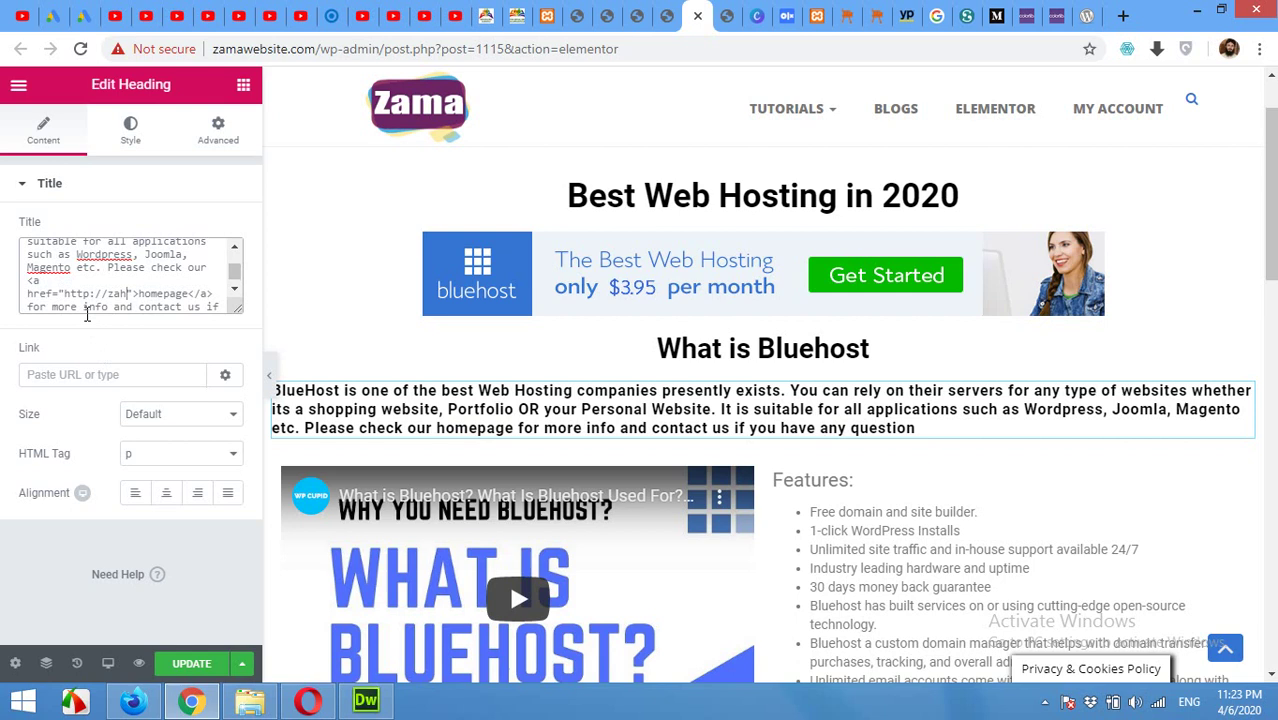
key(BackSpace)
key(BackSpace)
key(BackSpace)
text(mawebsite.com)
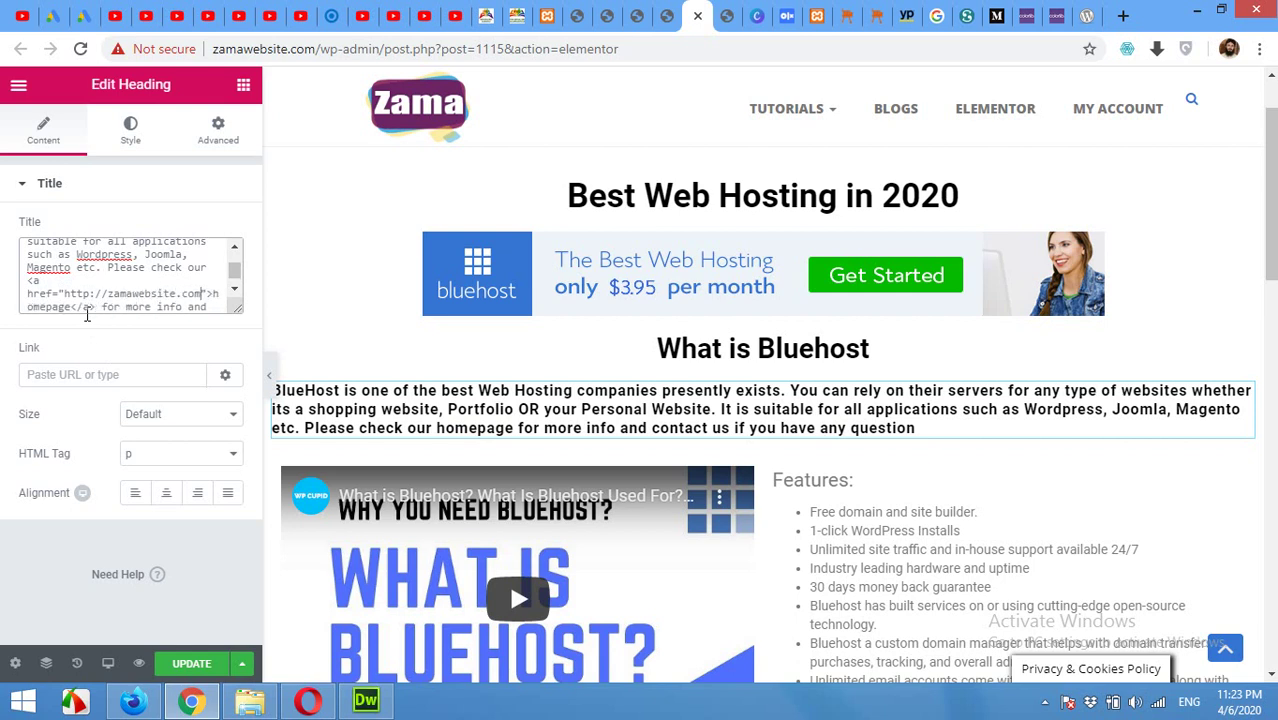
text(/)
Step: Wrap the words "contact us" in the same title with an anchor tag that has an empty href
key(Down)
key(Down)
key(Down)
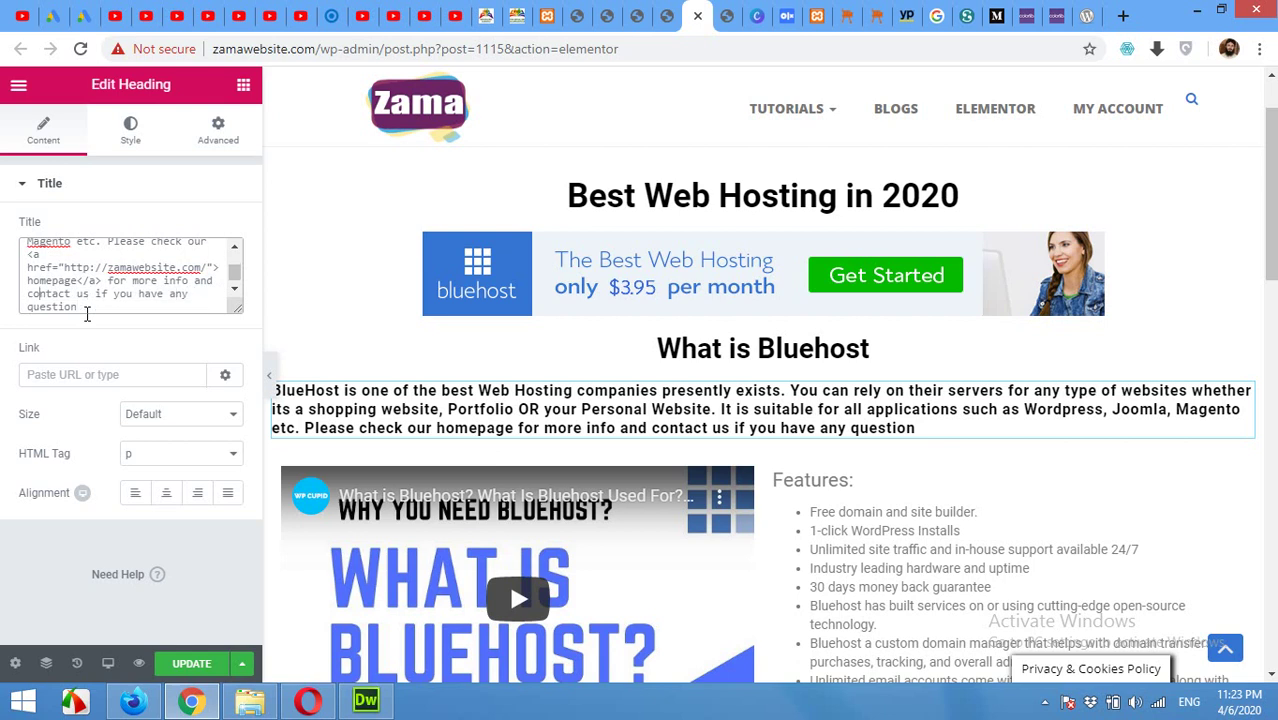
text(<a h)
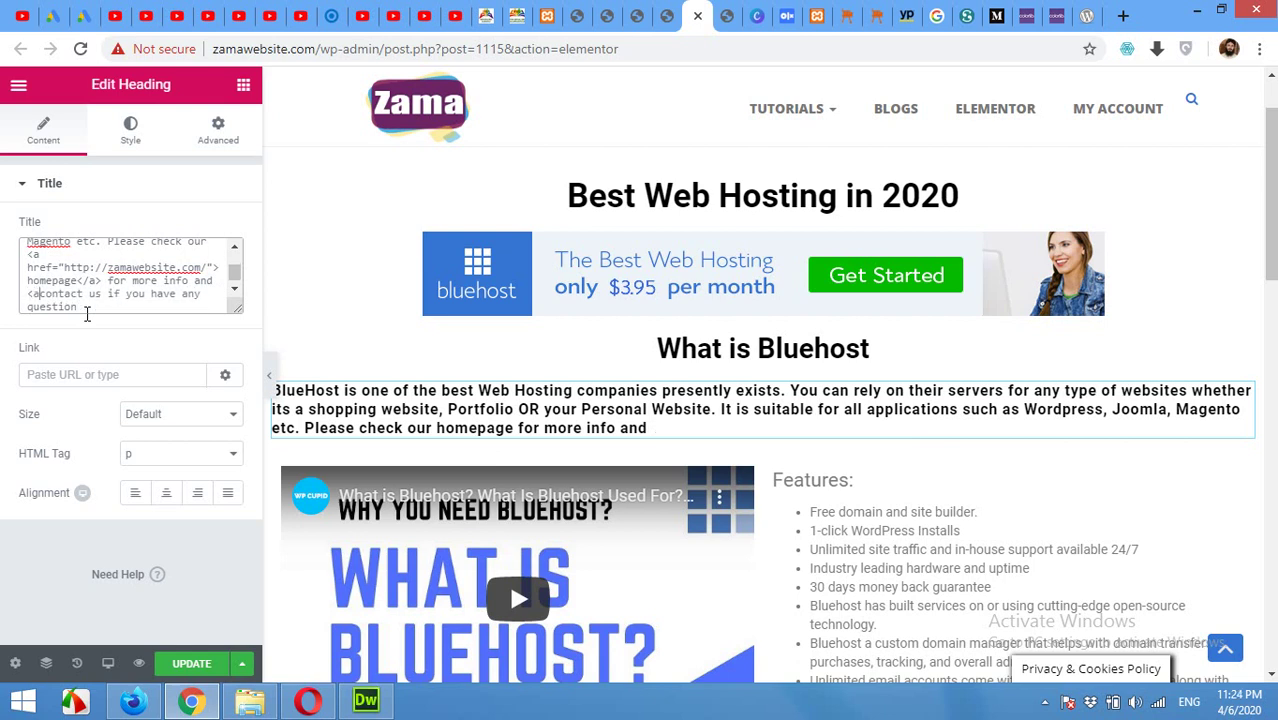
text(ref="">)
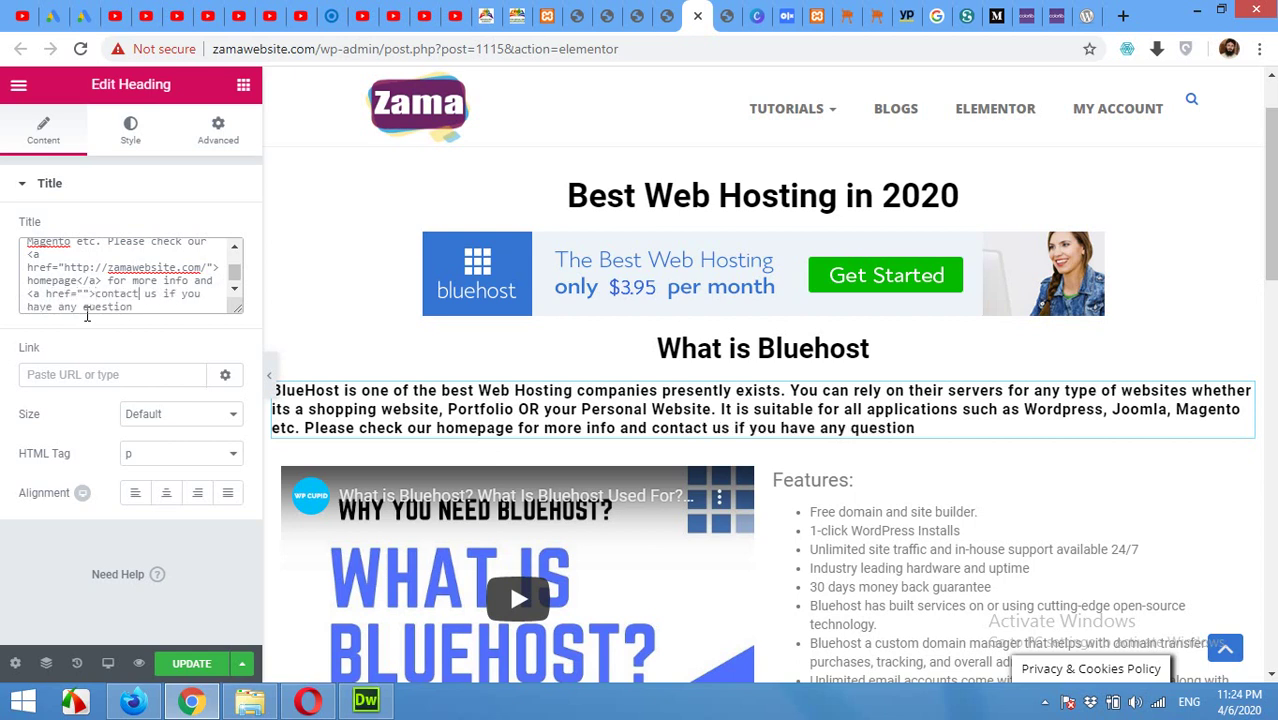
text(</a>)
text(http://za)
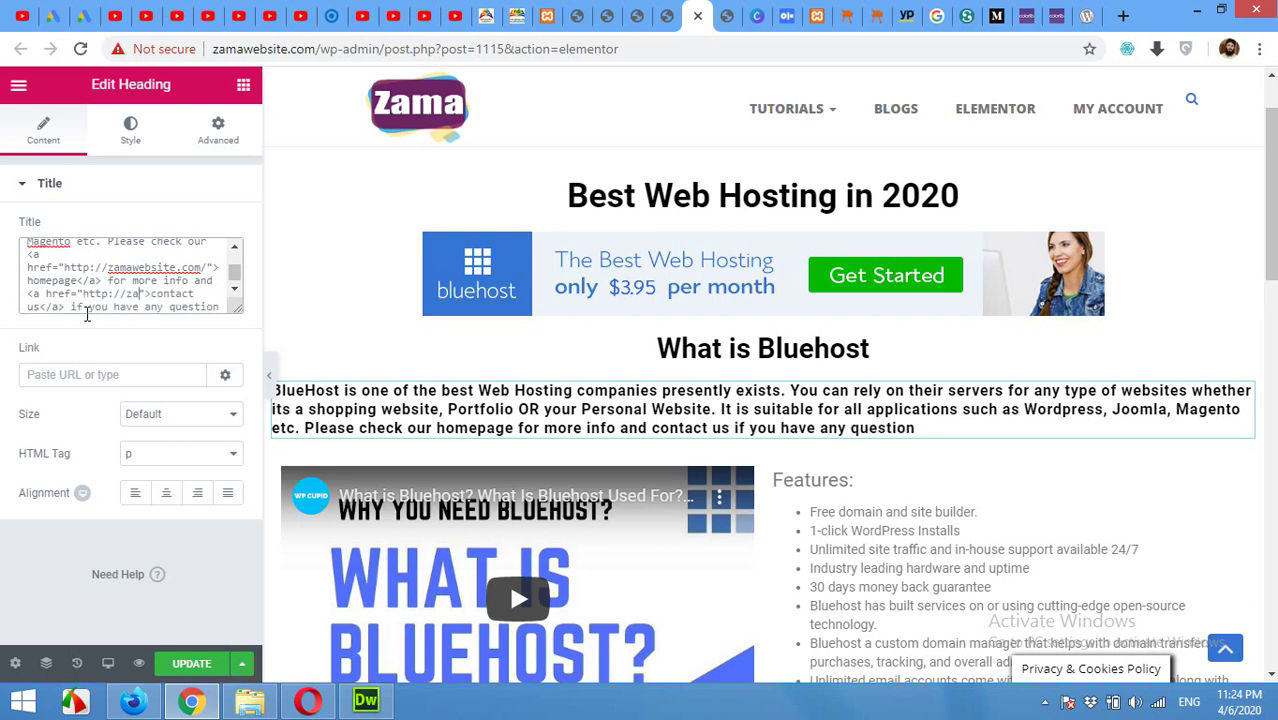
text(mawebsite.com/)
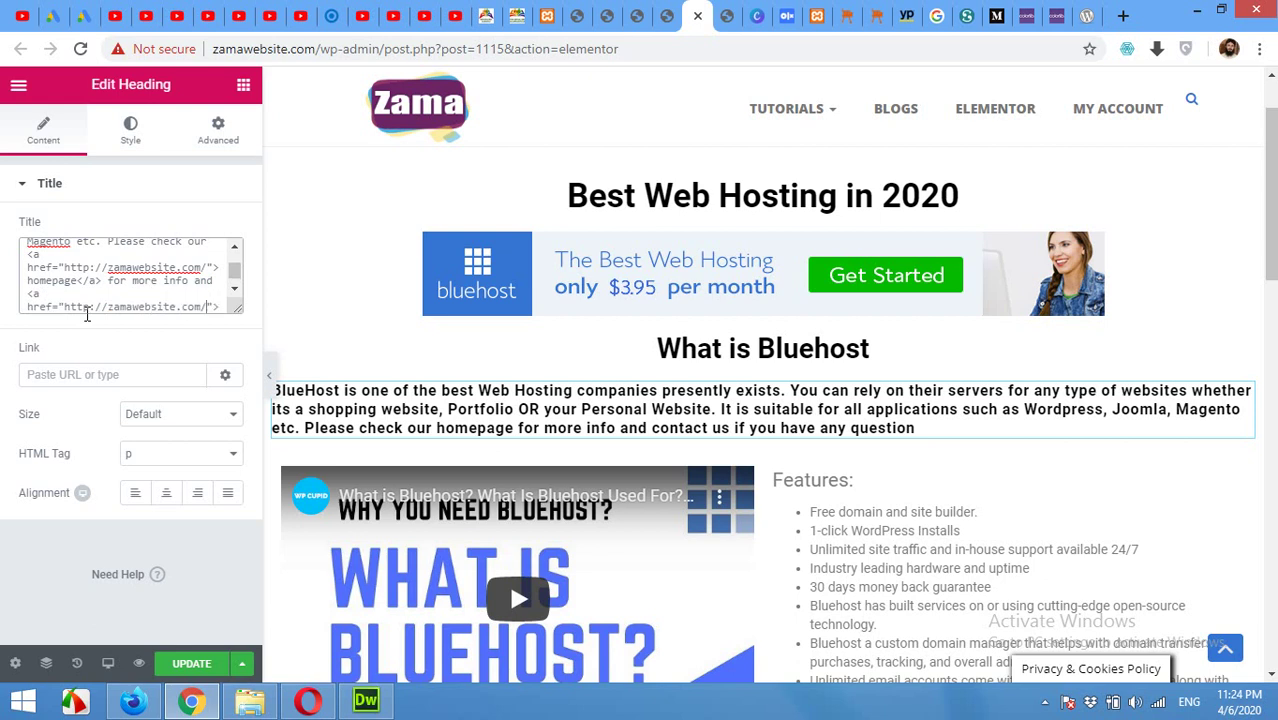
text(contact)
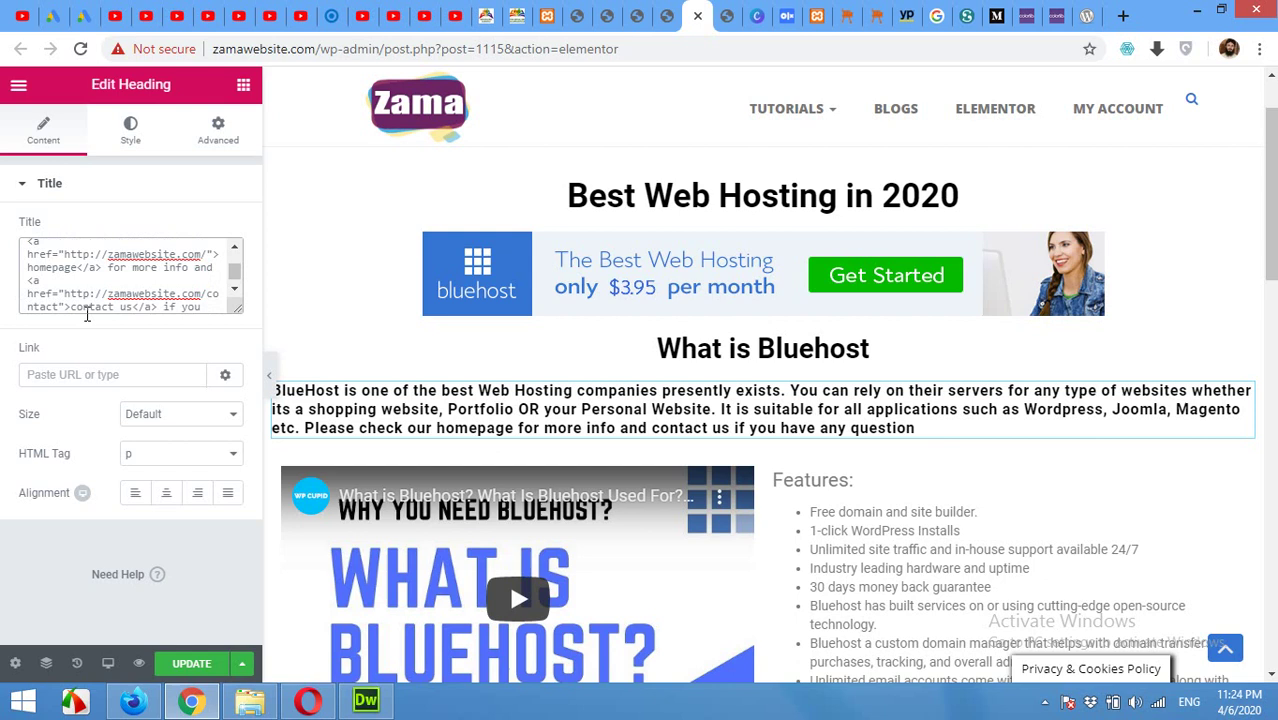
text(us/)
click(192, 664)
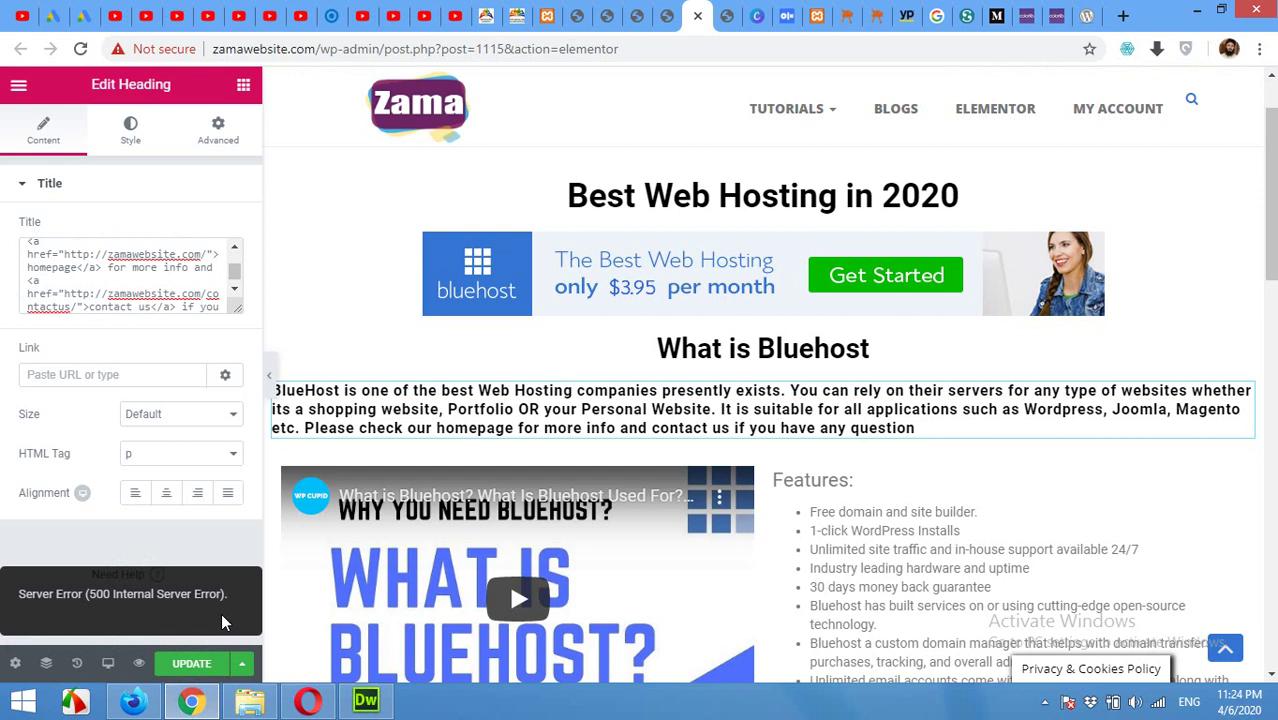
click(198, 665)
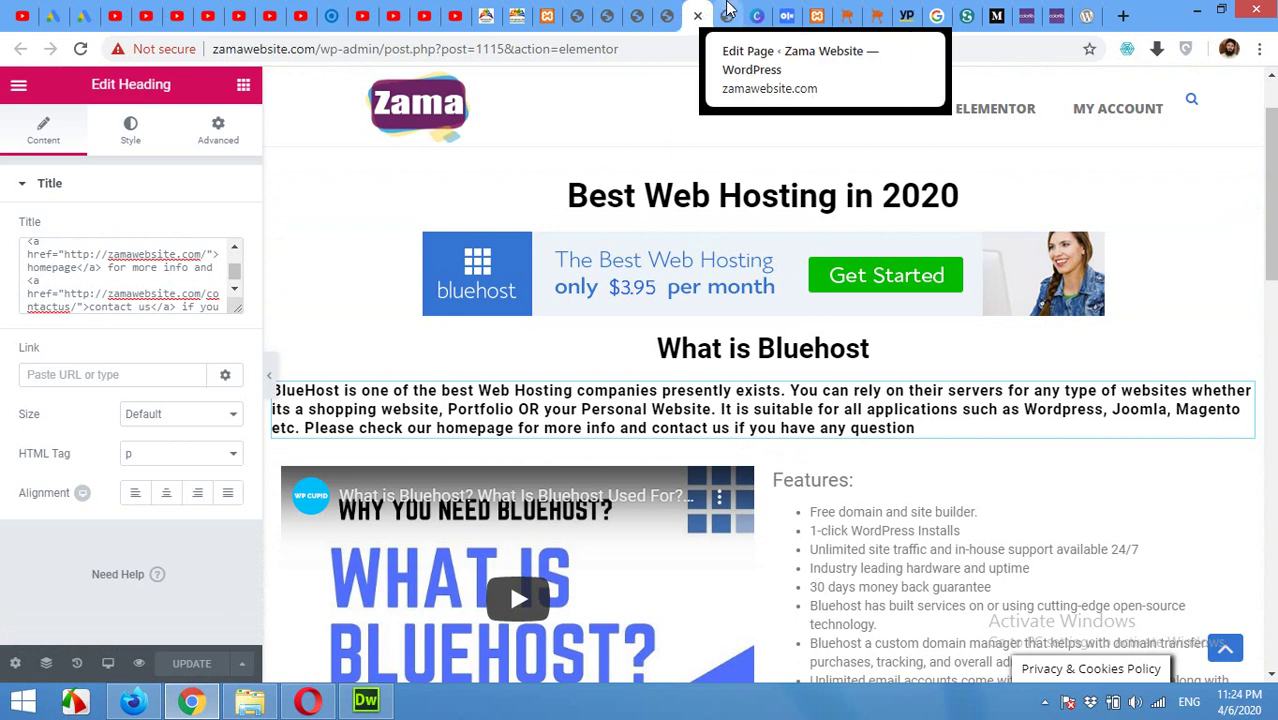
Step: Reload the page in the WordPress editor and examine the problems, improvements and link results in Yoast's SEO analysis
click(728, 12)
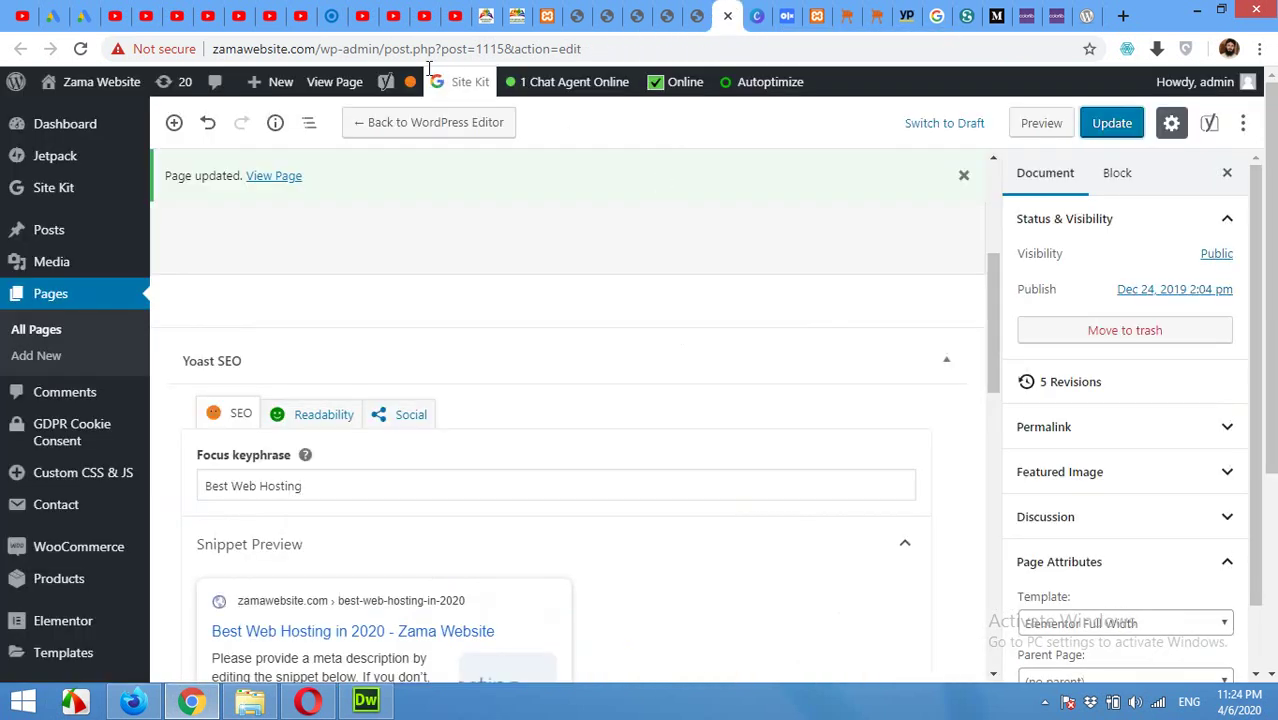
click(80, 48)
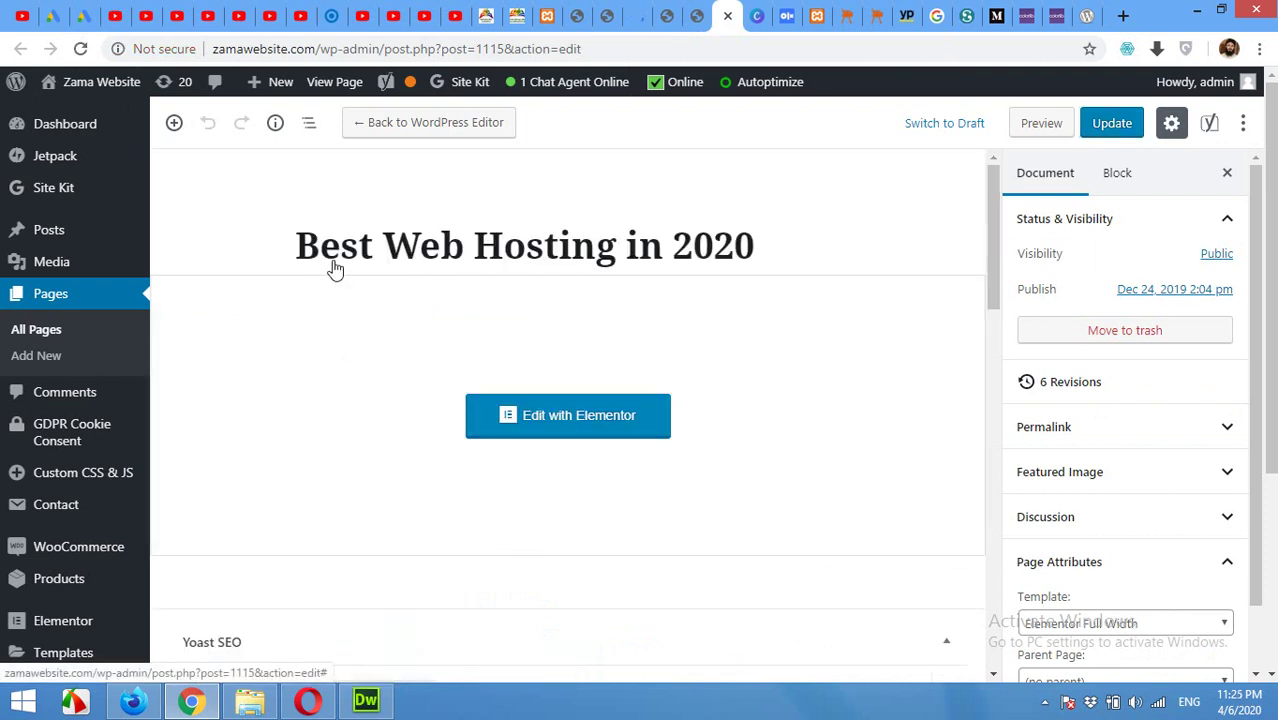
scroll(335, 270, down, 5)
scroll(308, 243, down, 2)
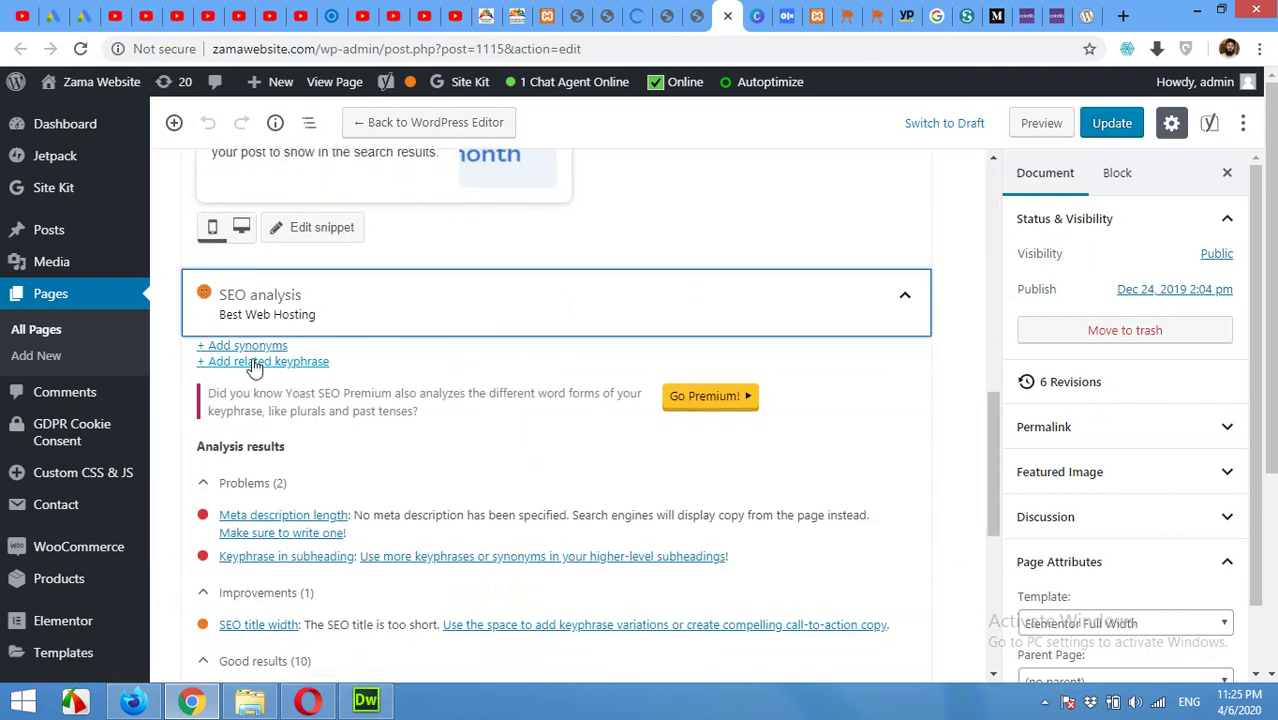
scroll(259, 413, down, 1)
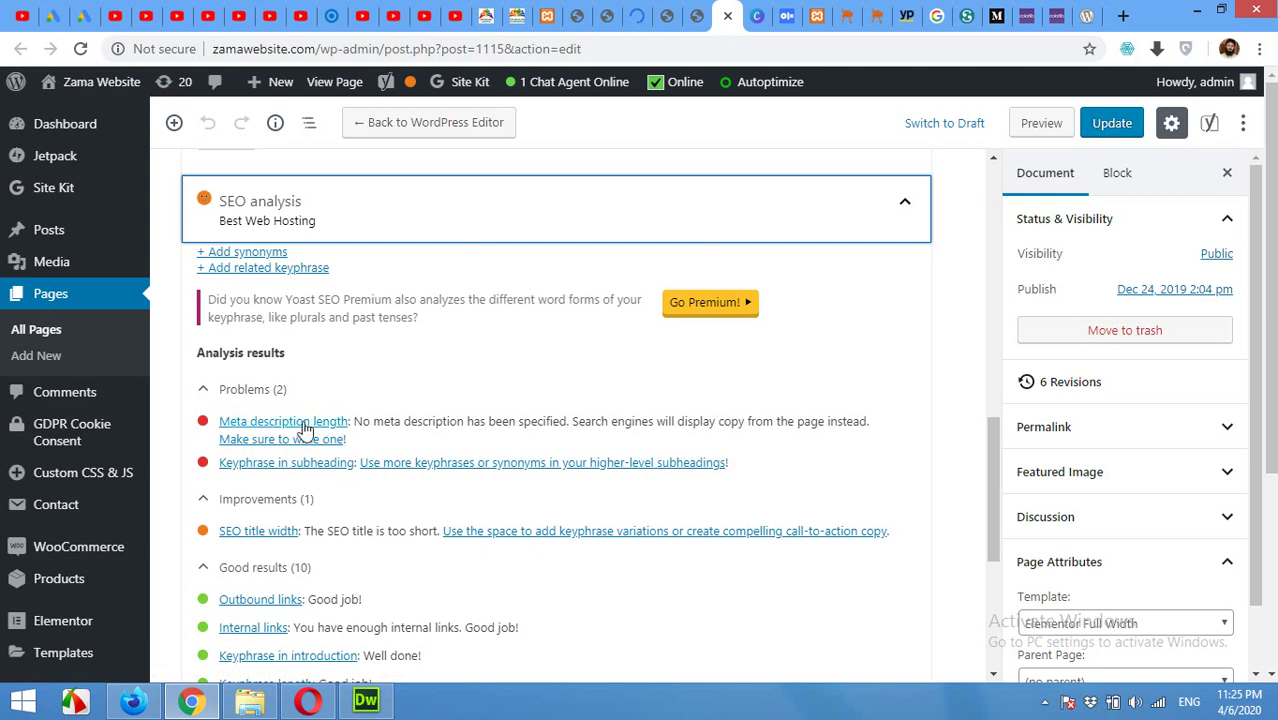
scroll(318, 430, up, 2)
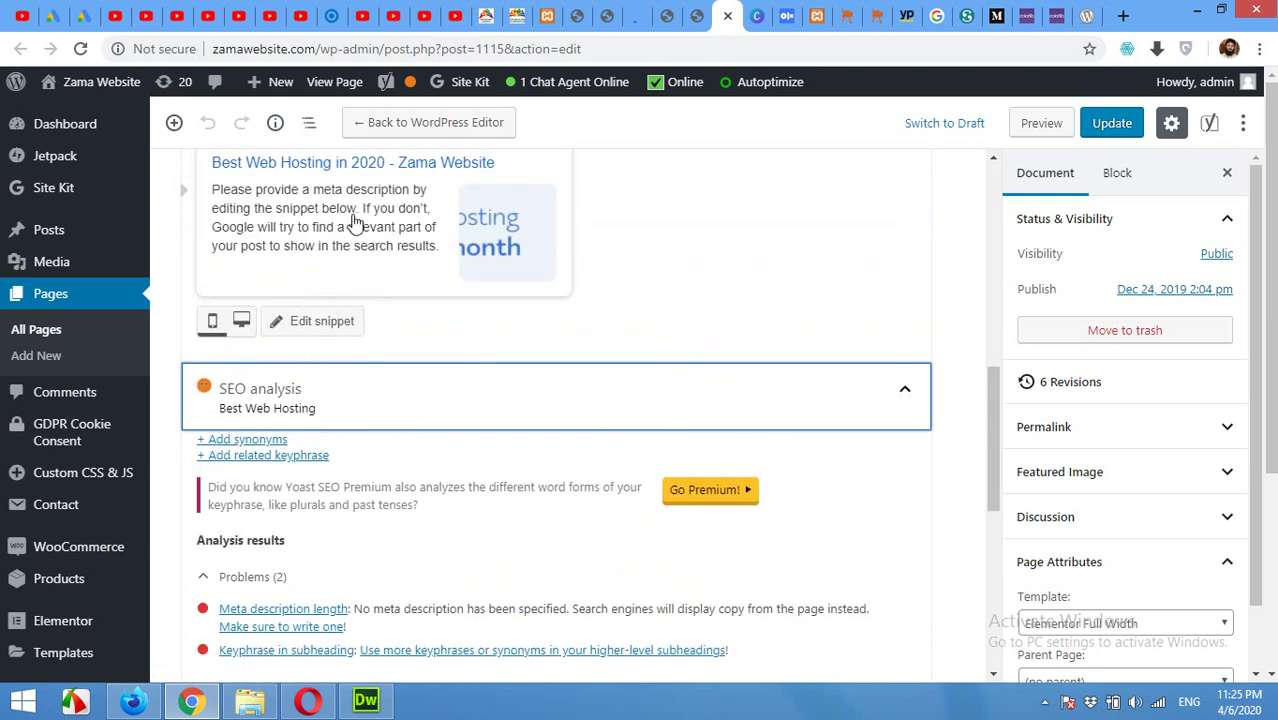
scroll(363, 232, down, 1)
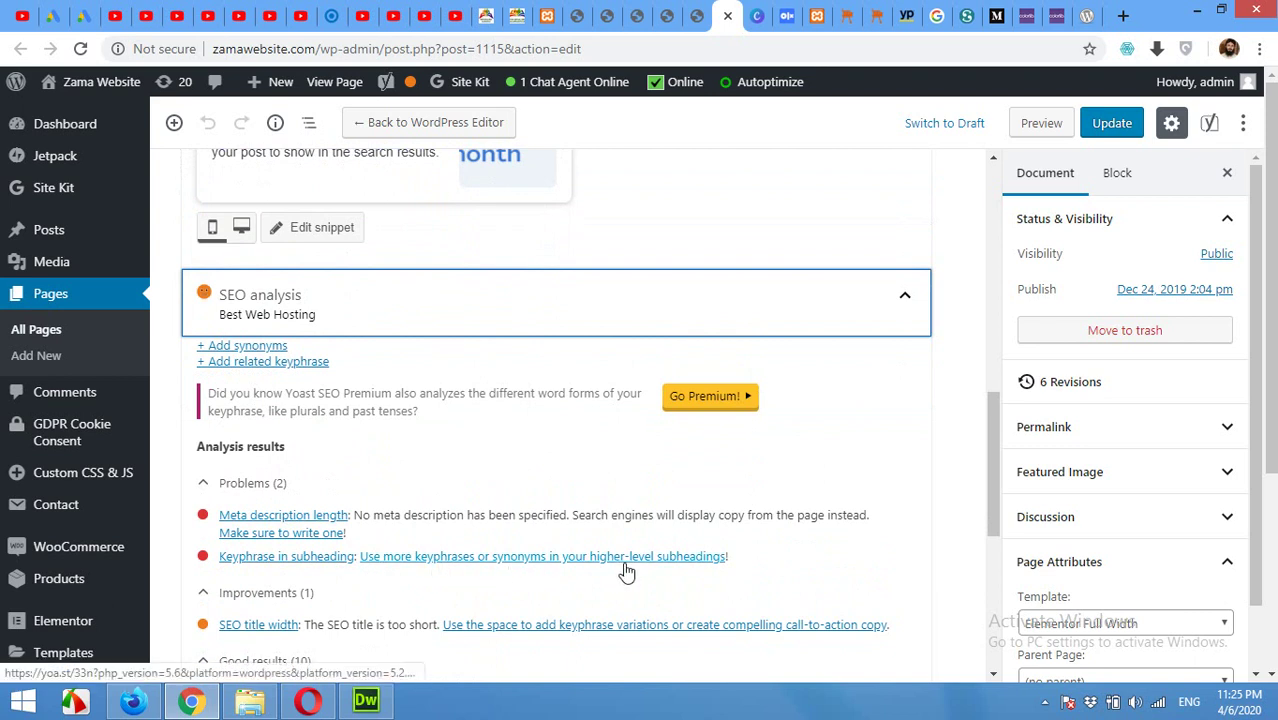
scroll(491, 590, up, 4)
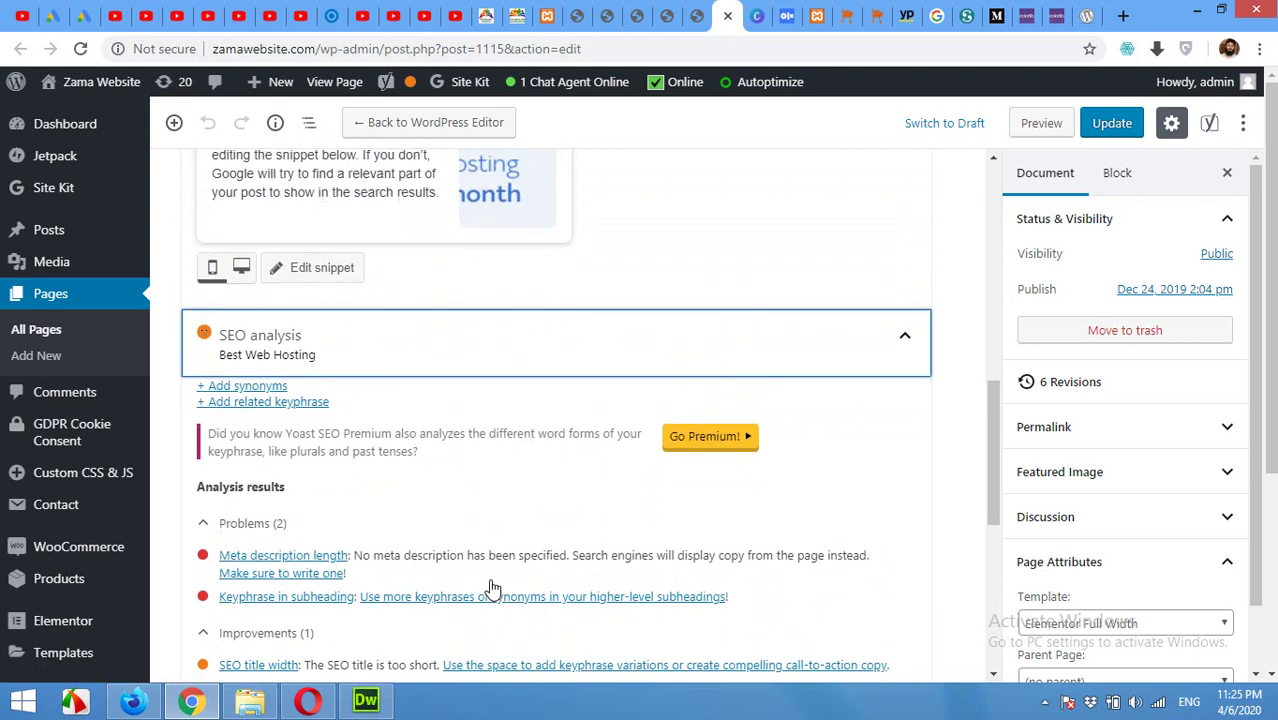
Step: Copy the "Best Web Hosting" focus keyphrase from the Yoast SEO section and return to the Elementor editor
drag(354, 296, 206, 297)
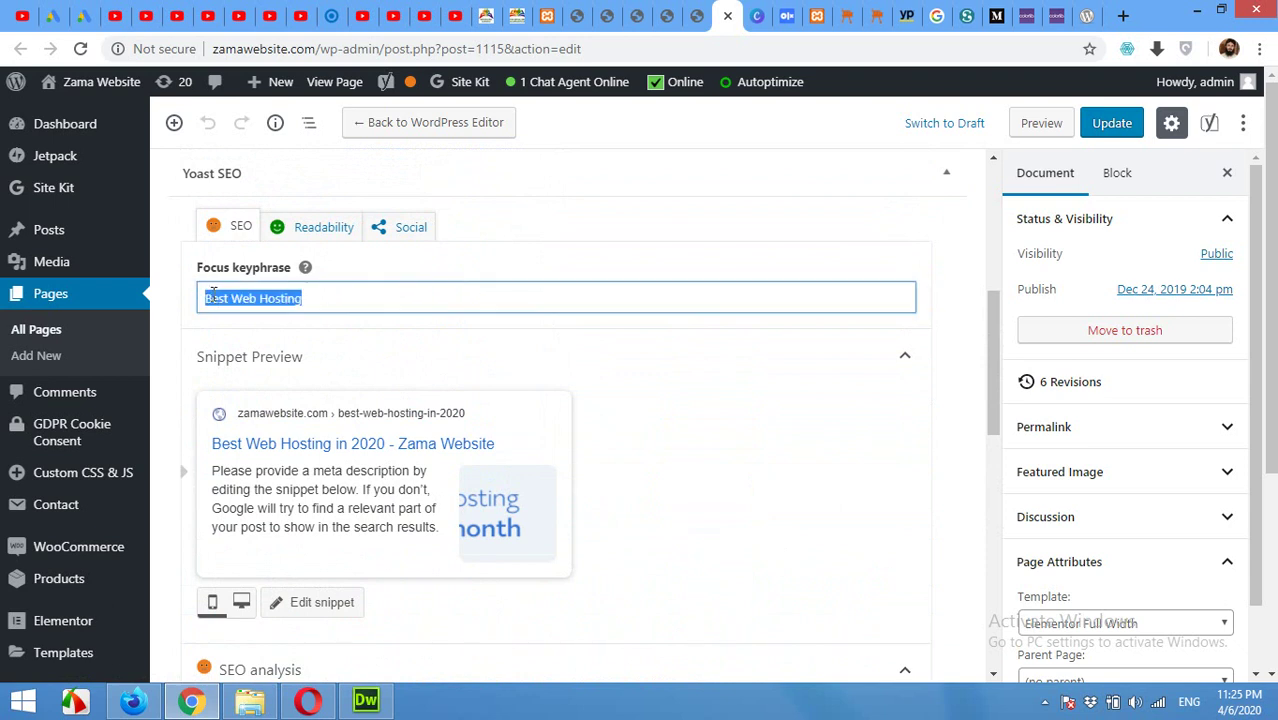
right_click(208, 297)
click(257, 333)
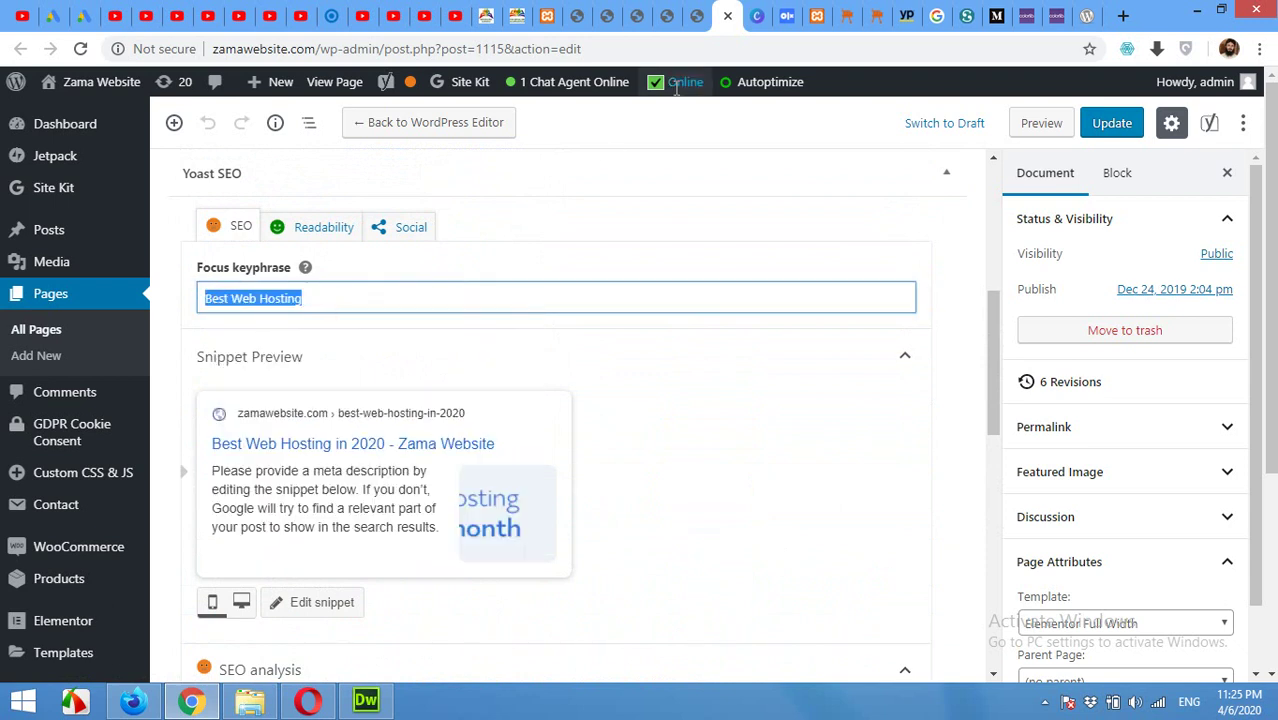
click(700, 15)
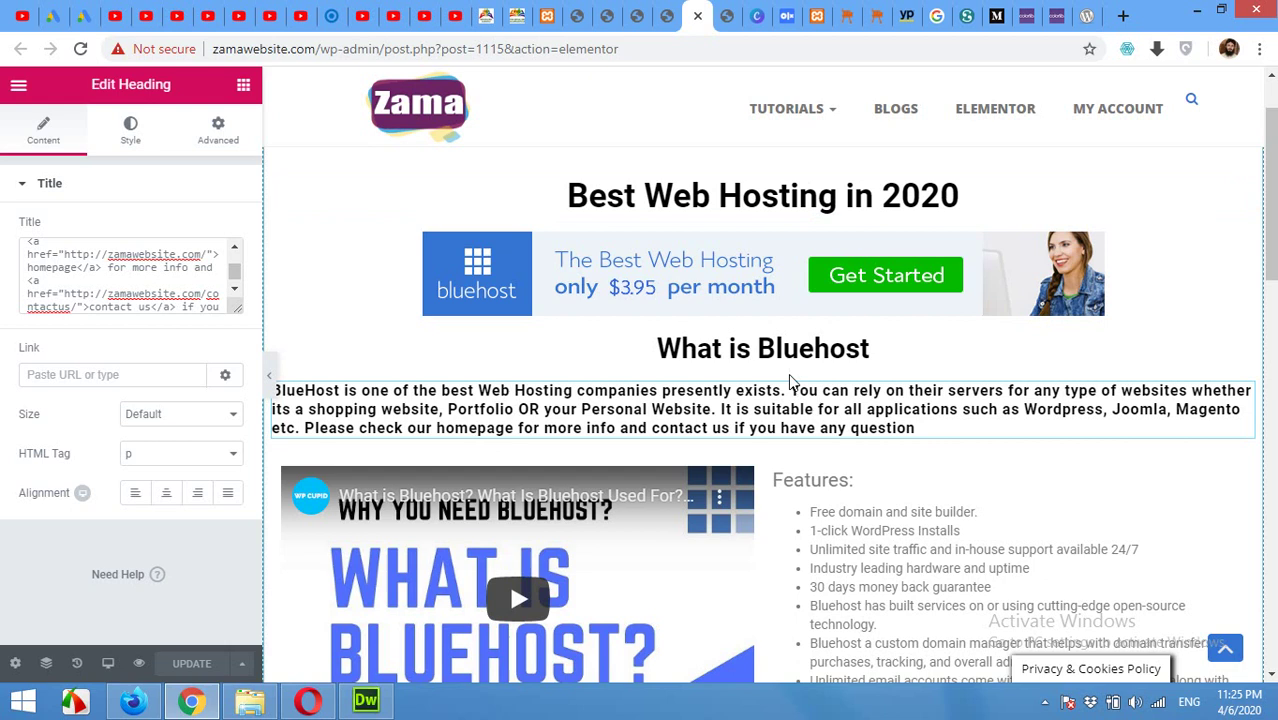
Step: Replace the "Features:" subheading in the text block beside the Bluehost video with the copied "Best Web Hosting" keyphrase
click(704, 350)
double_click(685, 348)
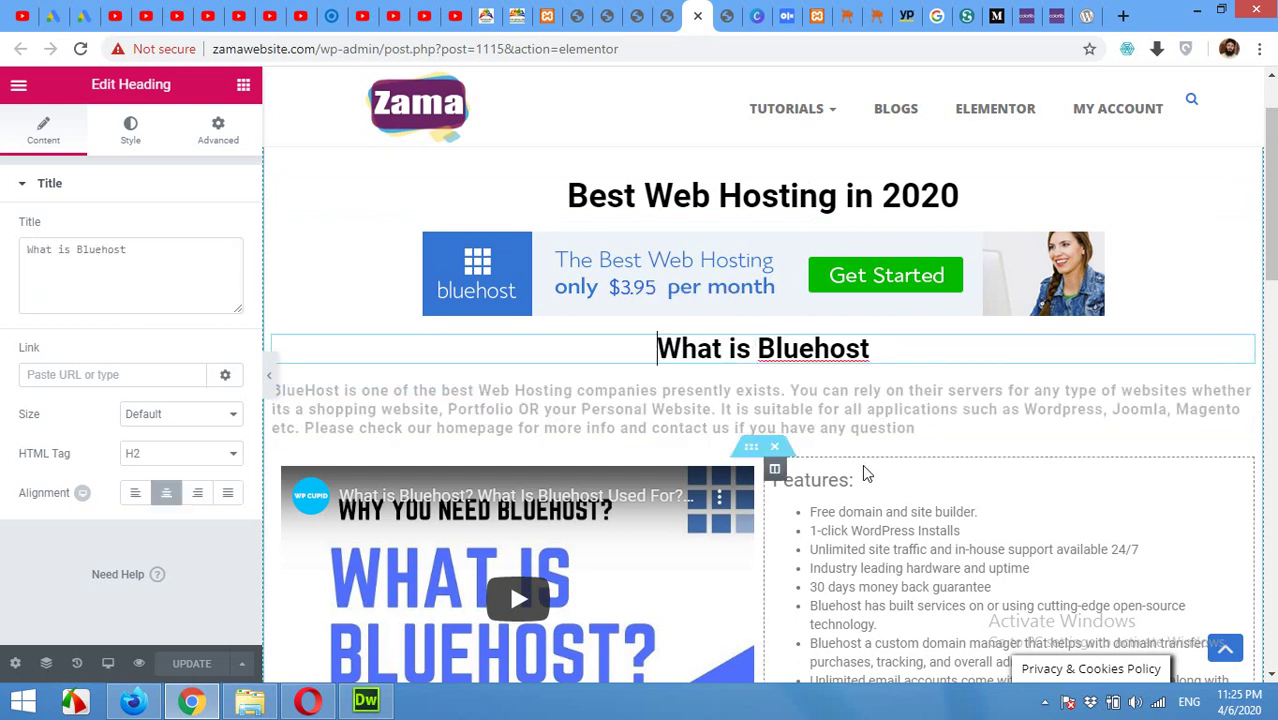
click(822, 479)
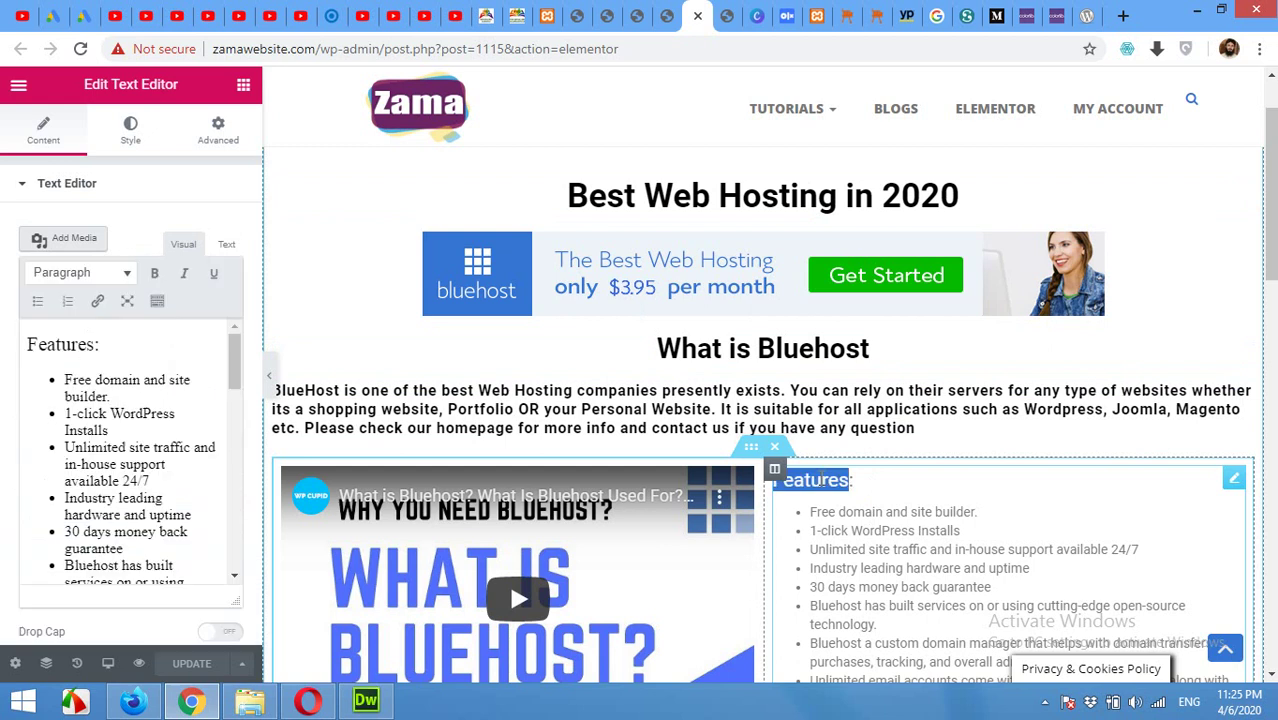
double_click(815, 480)
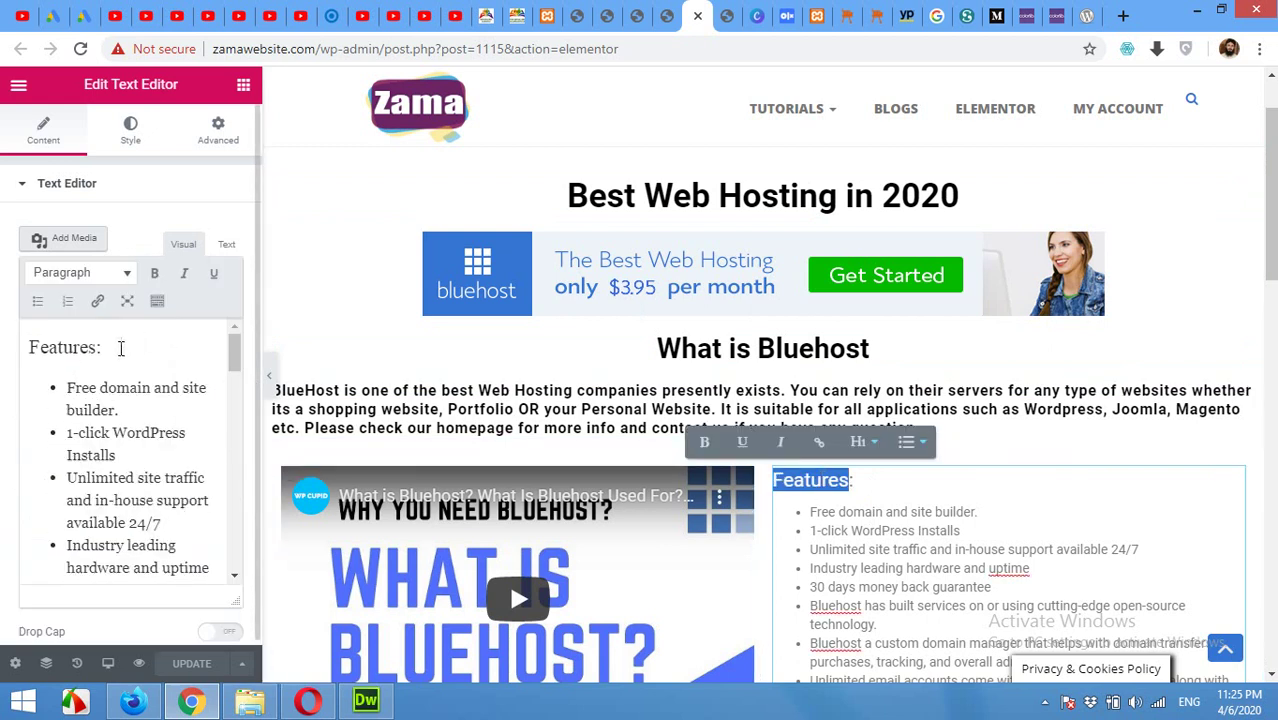
drag(120, 347, 28, 347)
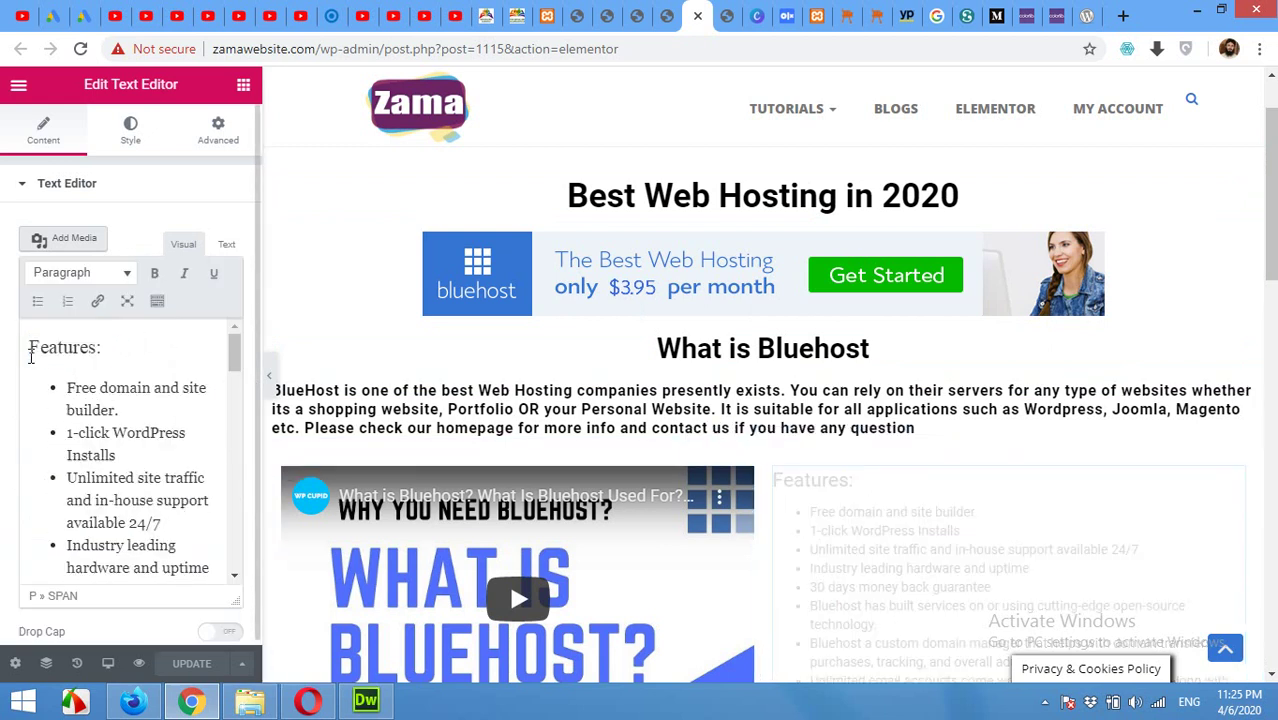
key(ctrl+v)
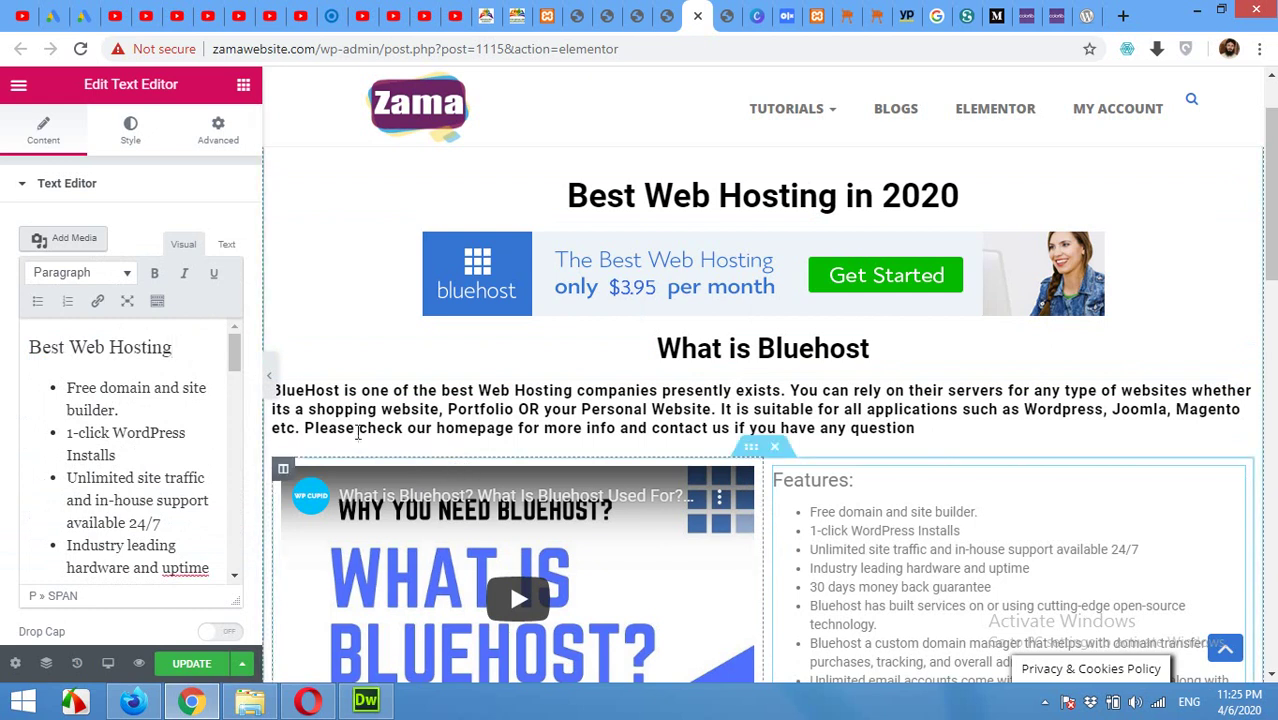
click(108, 357)
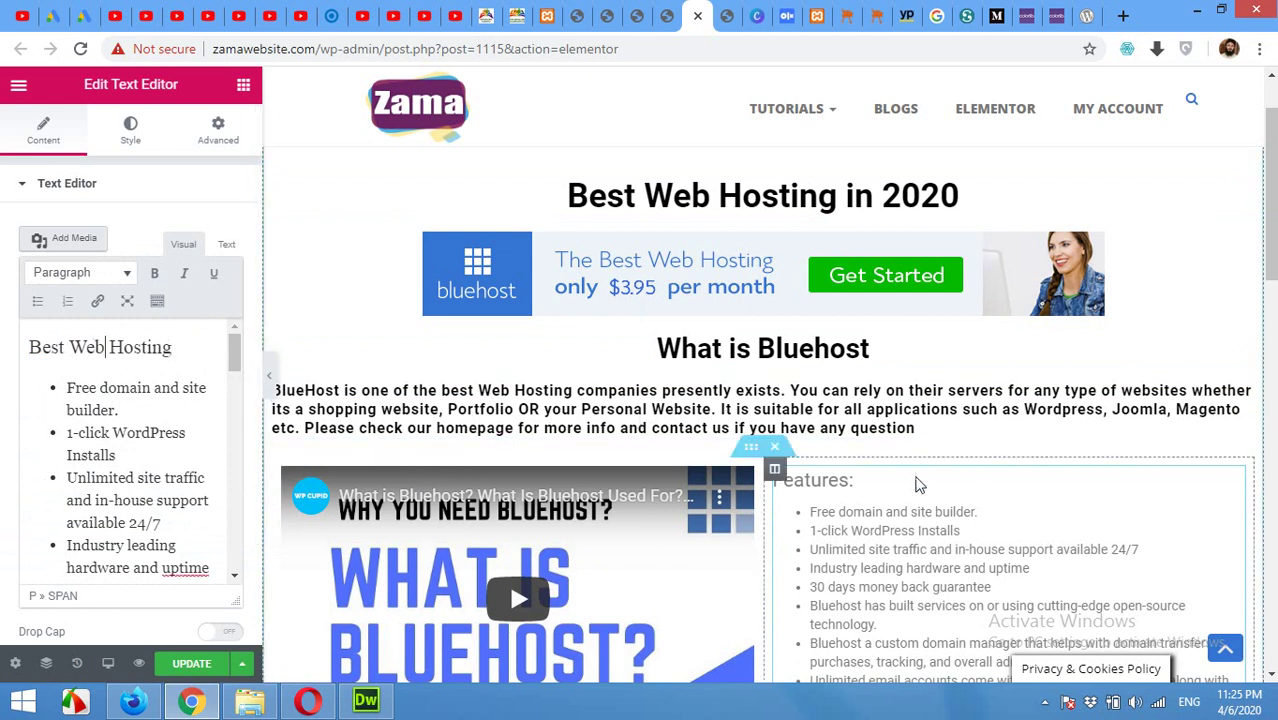
Step: Insert the copied "Best Web Hosting" keyphrase before "Cpanel:" in the subheading of the lower text block and update the page
scroll(904, 495, down, 4)
scroll(875, 500, down, 4)
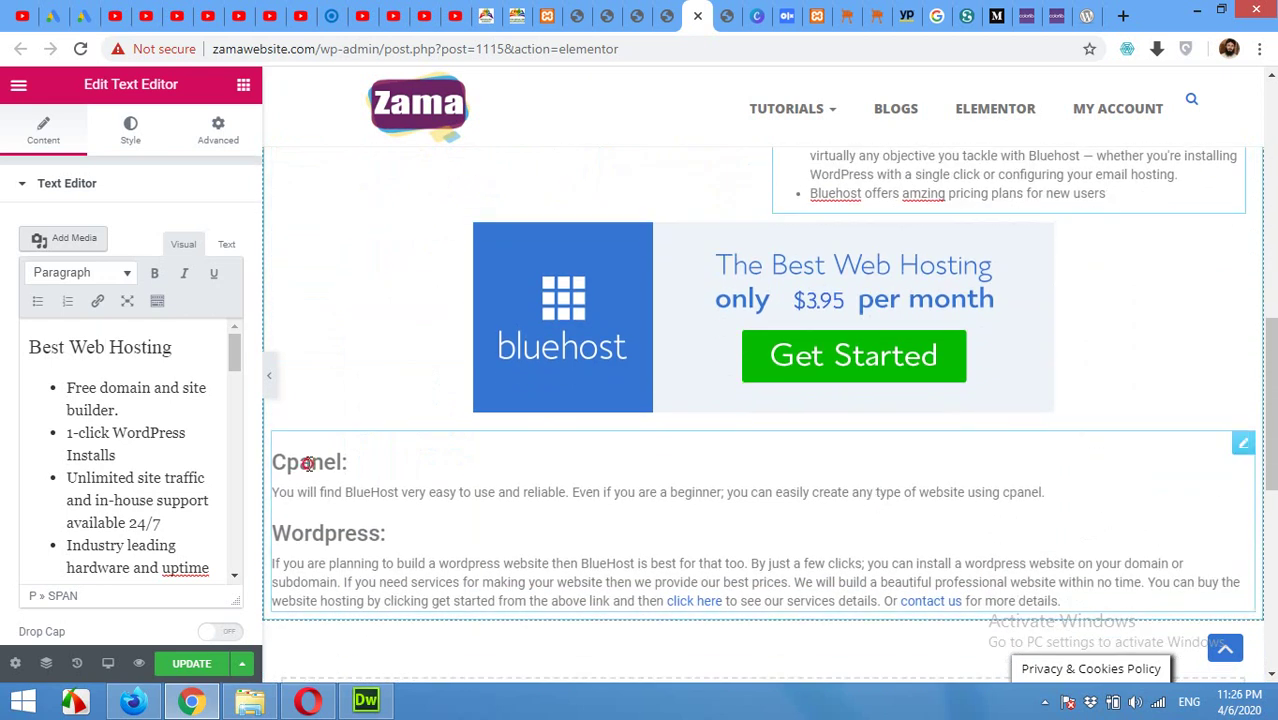
click(308, 463)
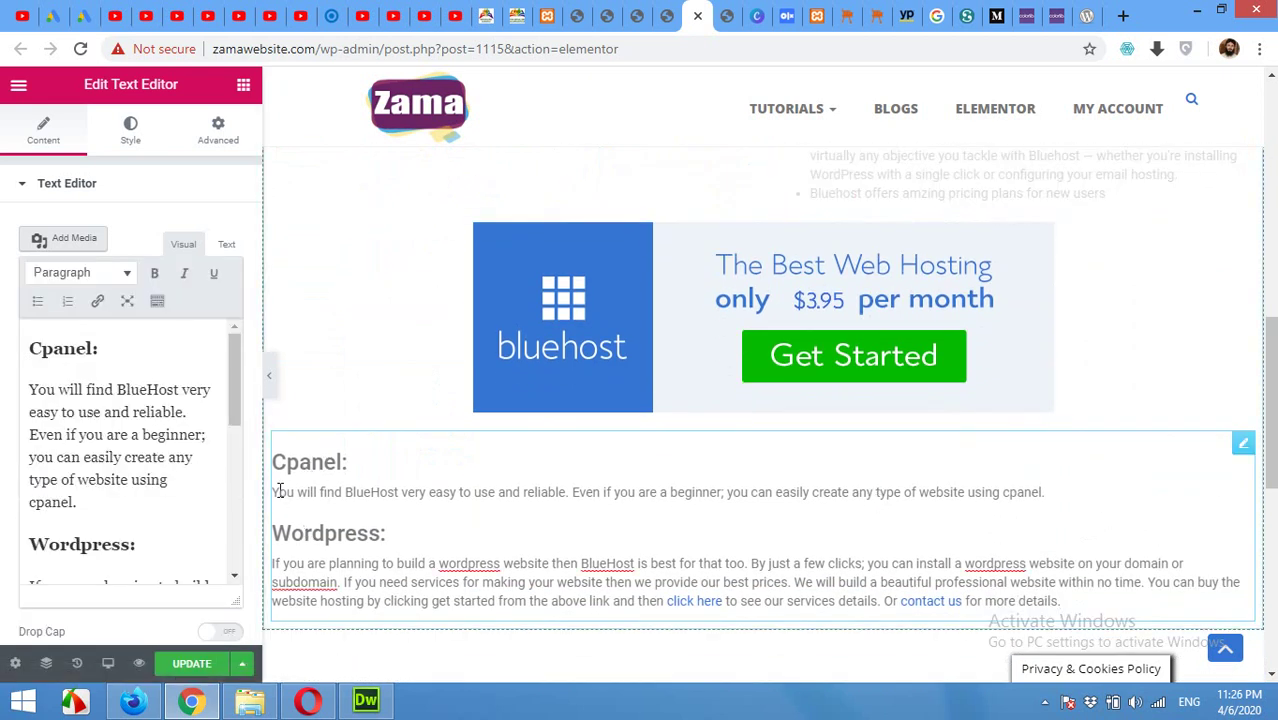
click(54, 347)
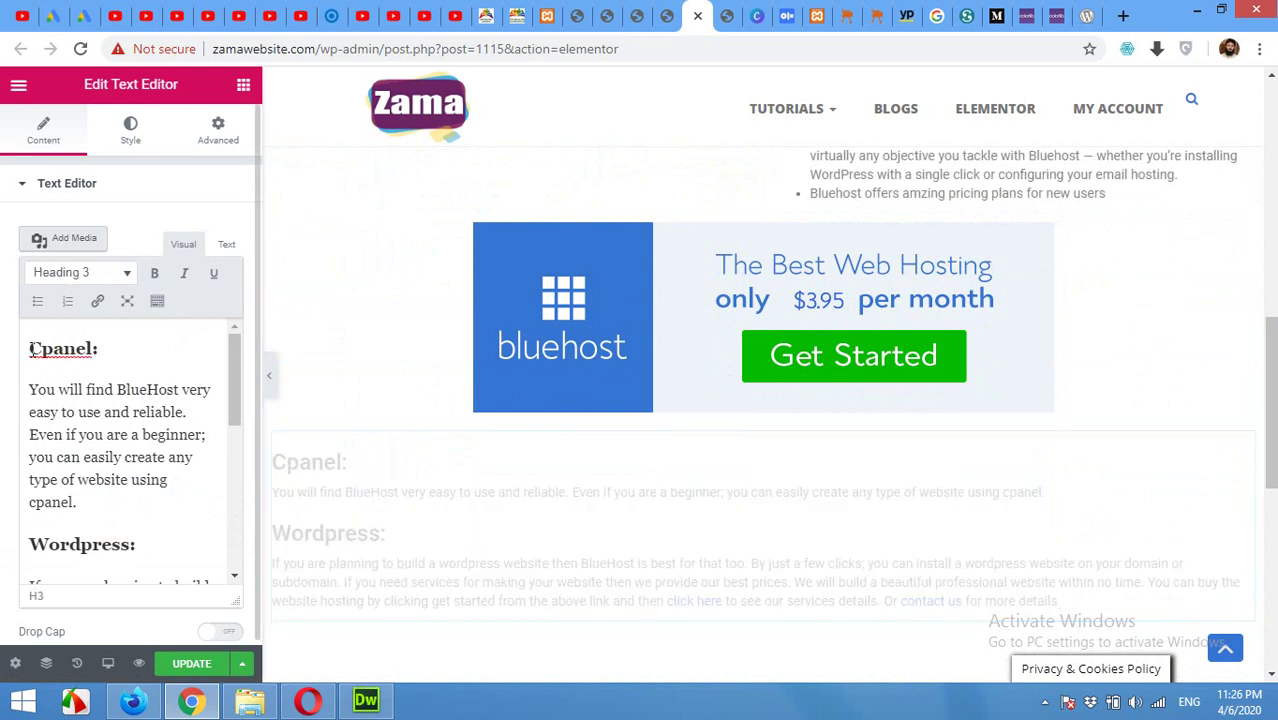
key(ctrl+v)
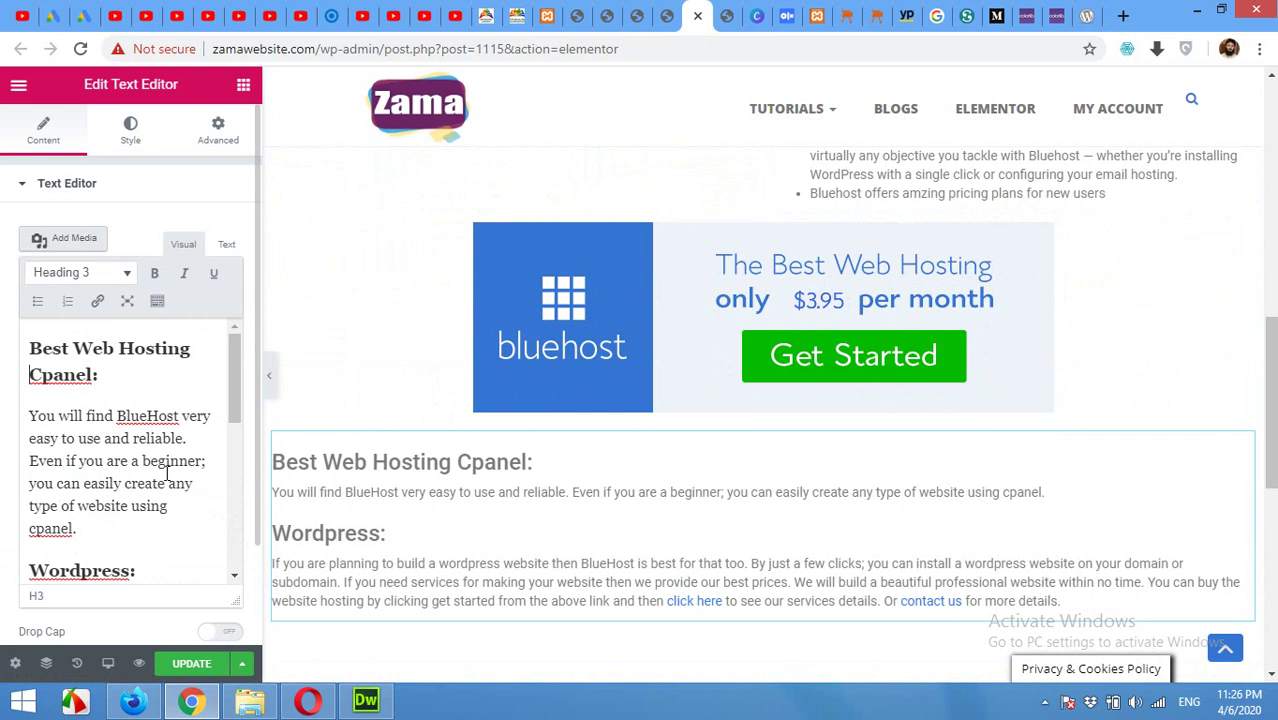
click(203, 666)
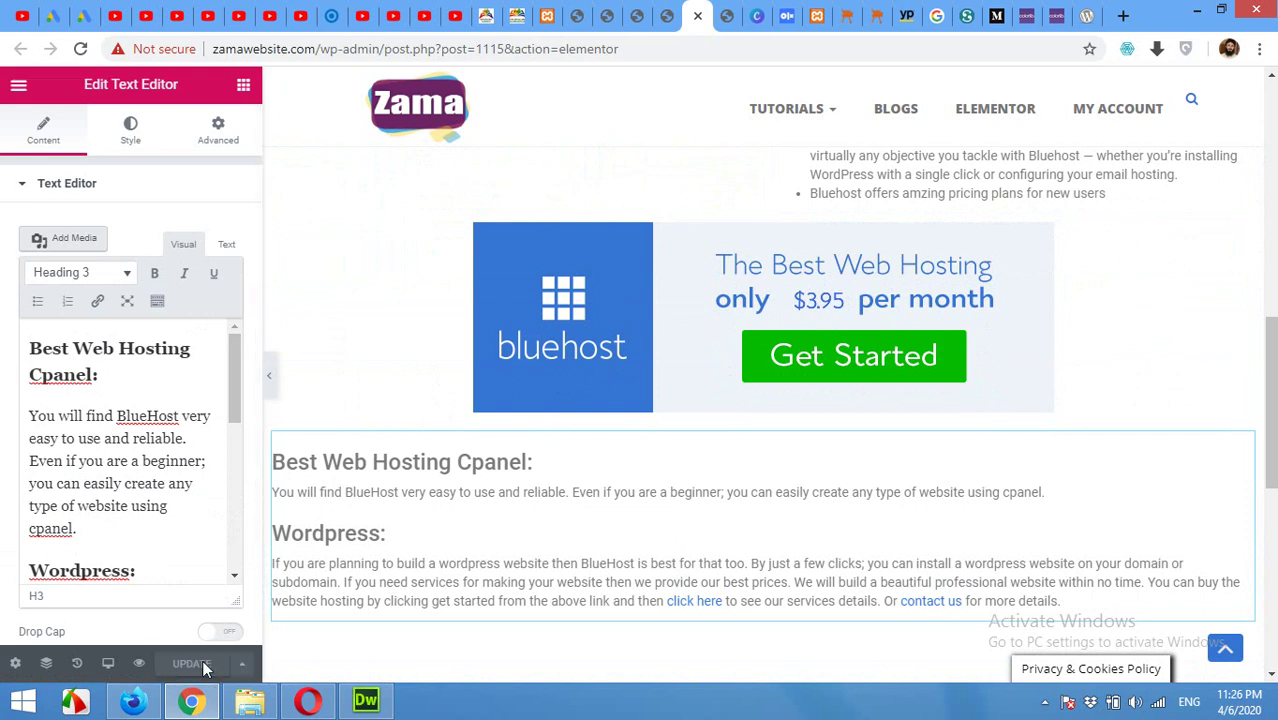
Step: Return to the WordPress editor, reload the page and expand Yoast's SEO analysis to examine the remaining problems and improvements
click(725, 15)
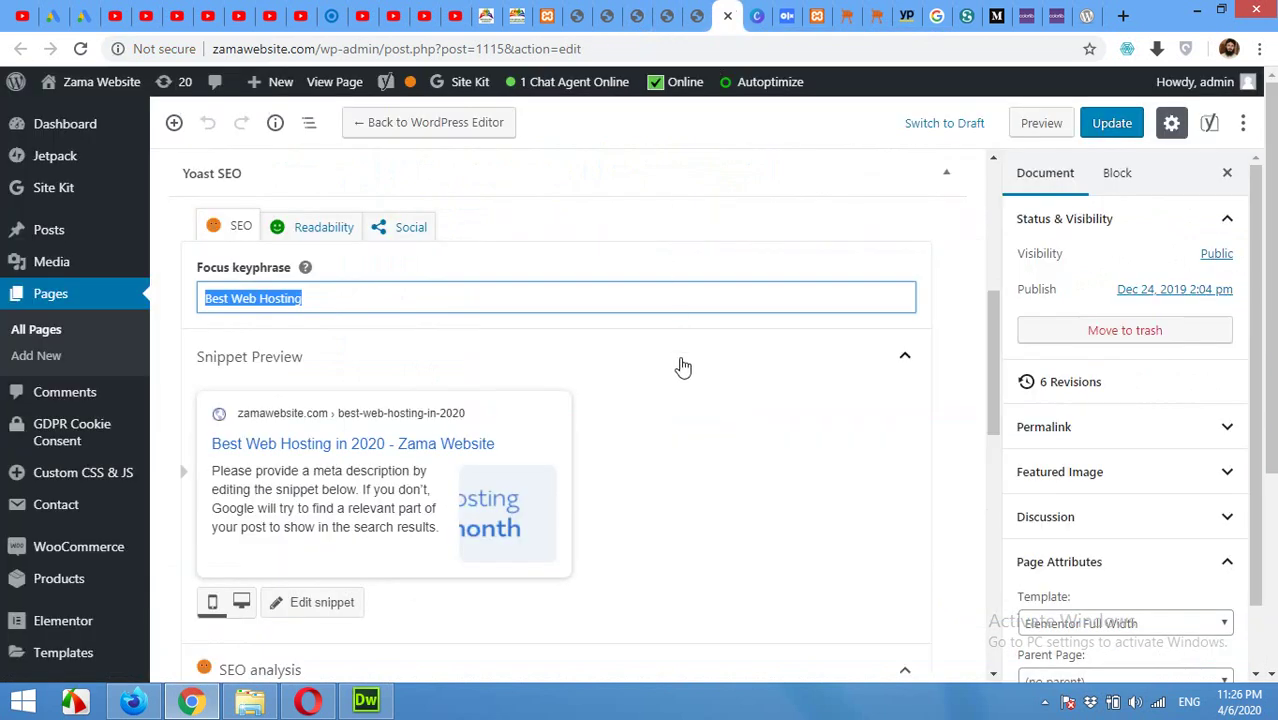
click(81, 49)
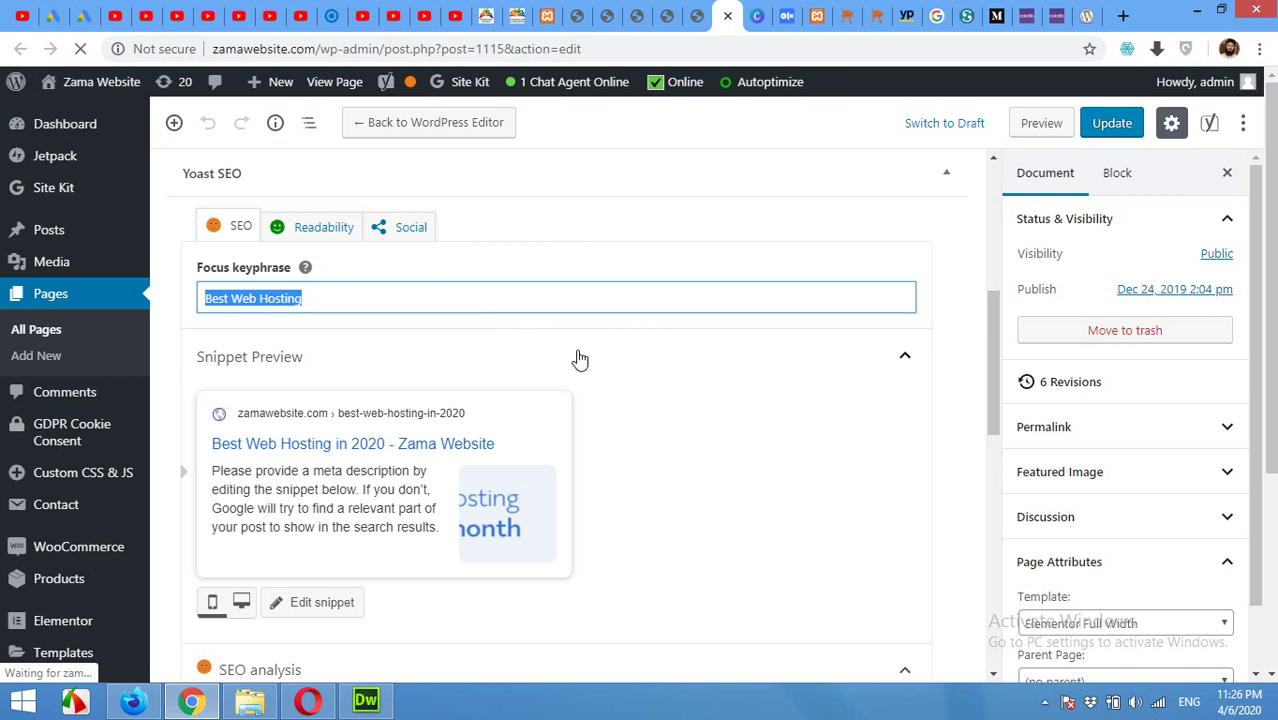
scroll(576, 362, down, 6)
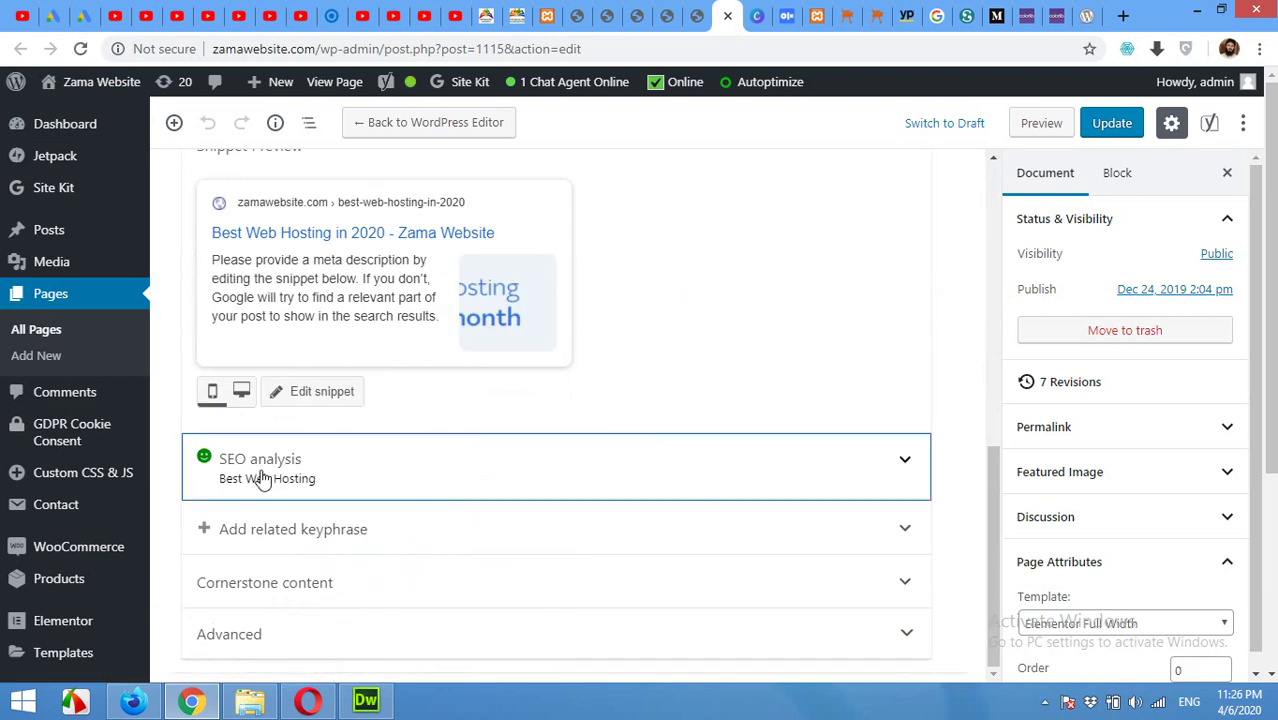
click(262, 479)
scroll(428, 485, down, 3)
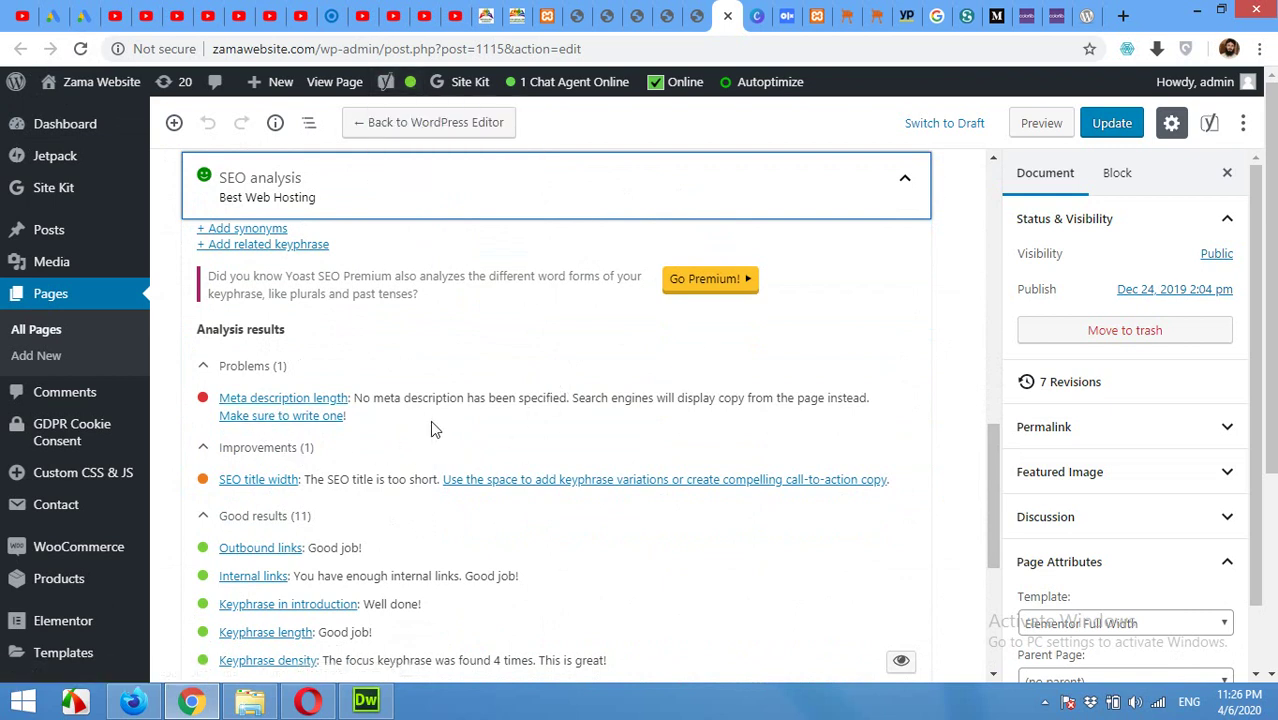
Step: Open the Yoast snippet editor at the meta description field and review the meta description problem alongside the SEO title and snippet preview
scroll(446, 434, up, 3)
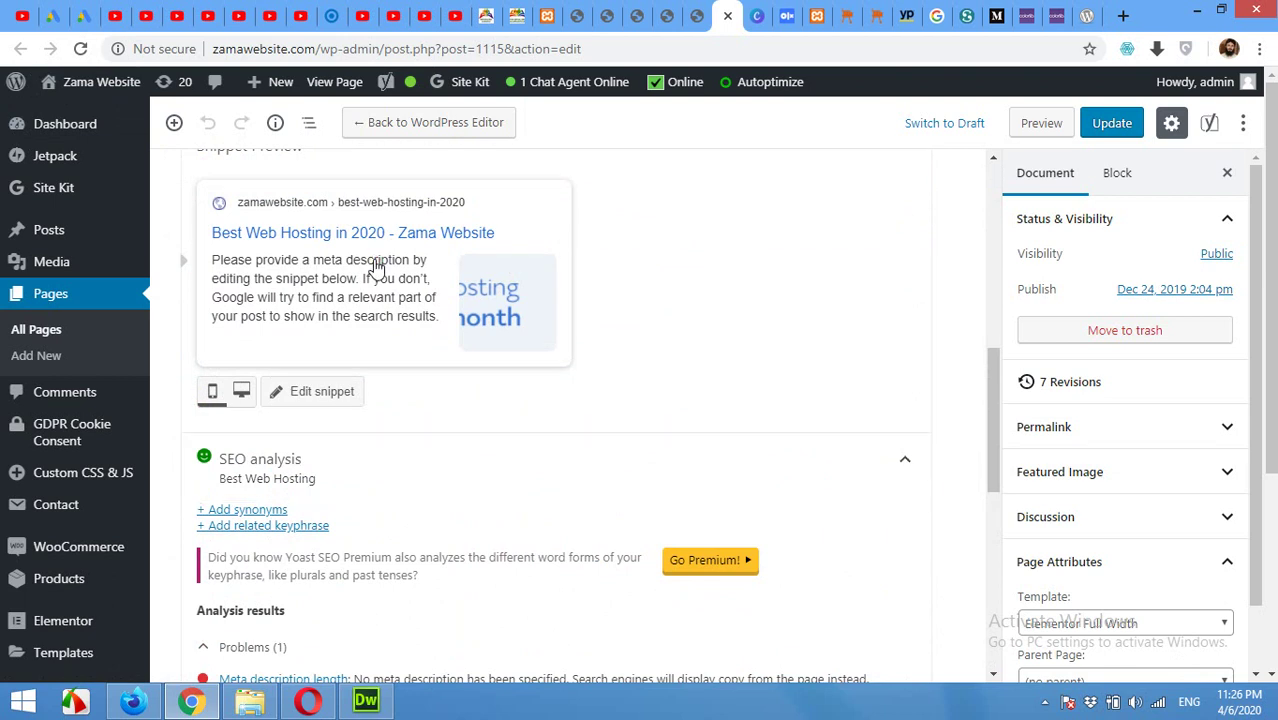
click(376, 268)
scroll(378, 610, down, 2)
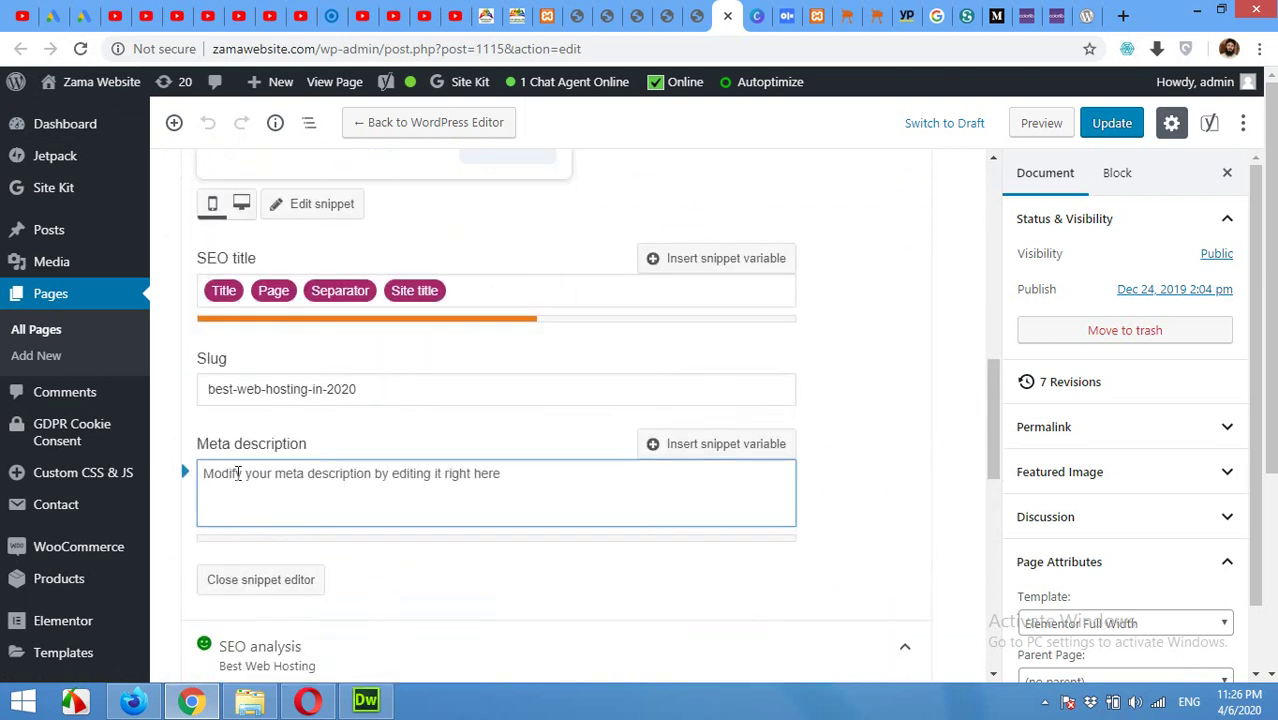
scroll(466, 496, down, 4)
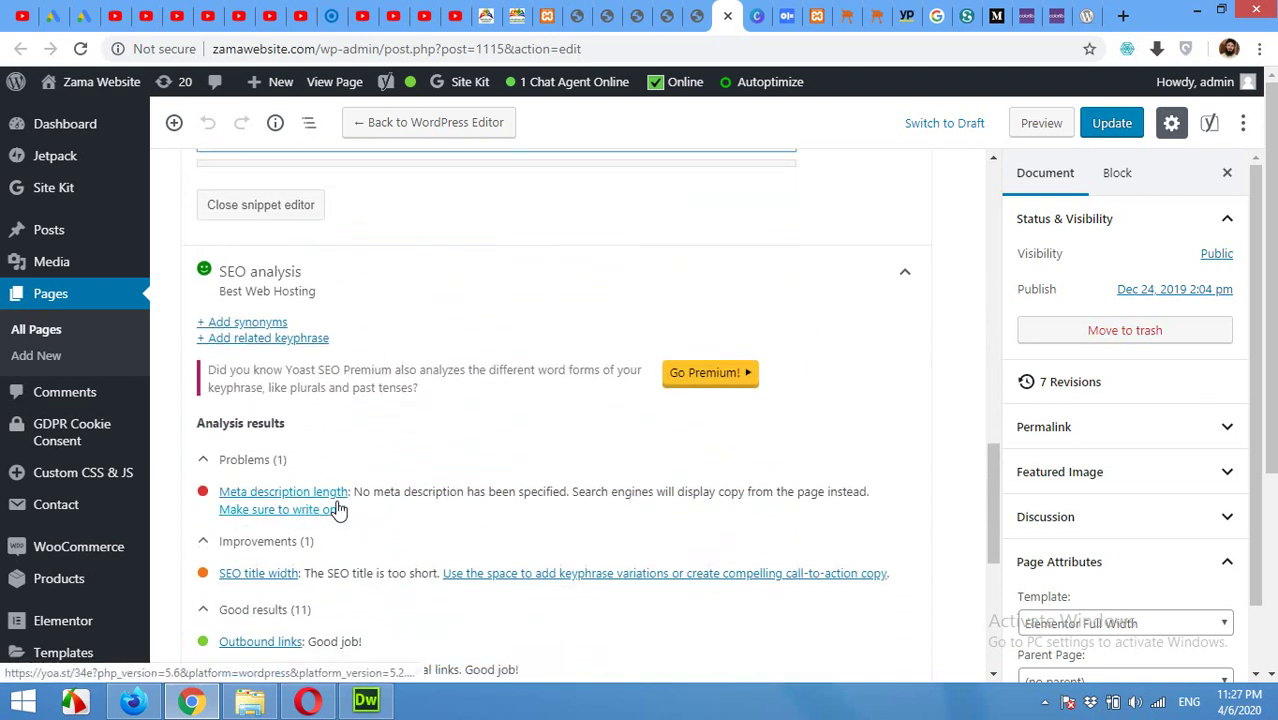
click(259, 510)
scroll(417, 490, up, 2)
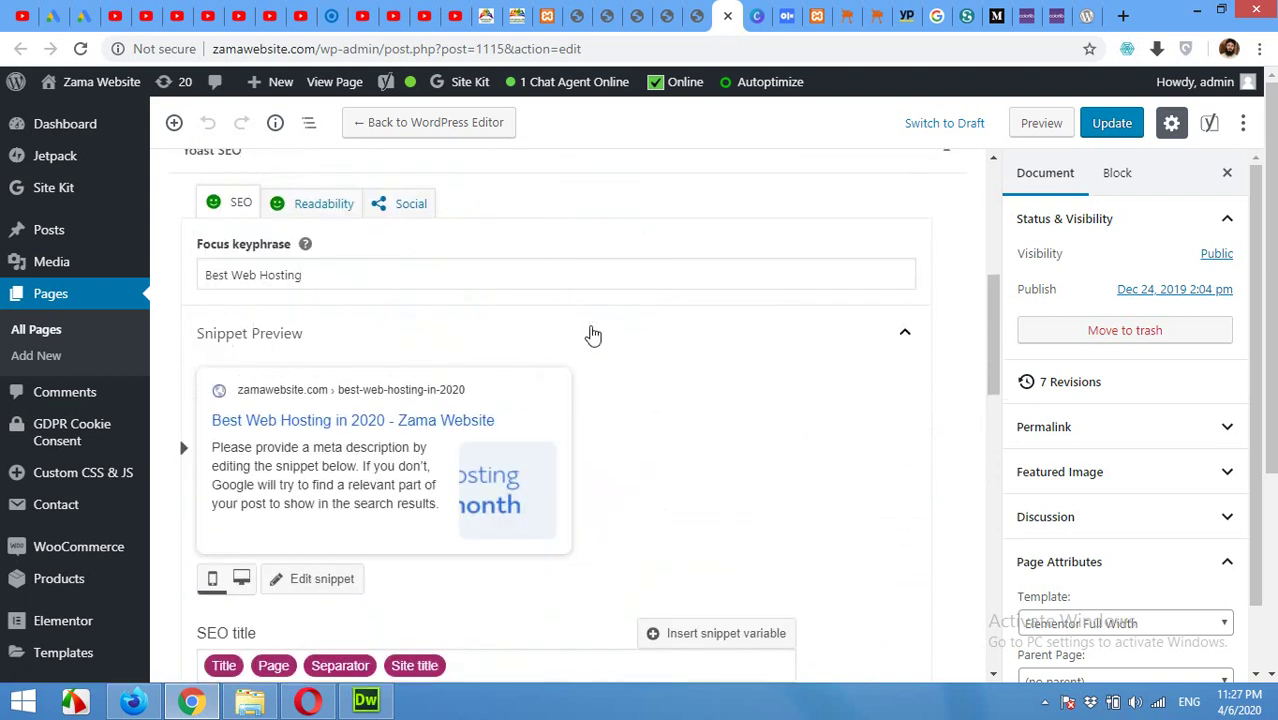
scroll(562, 374, down, 1)
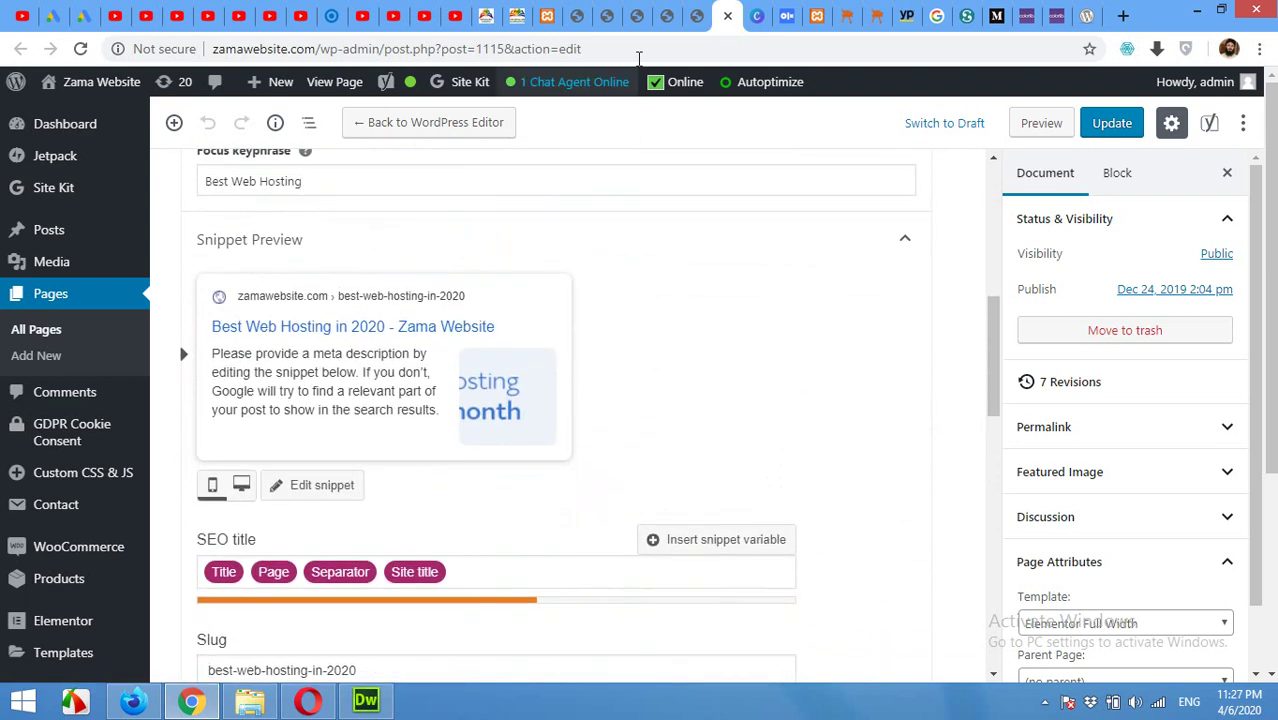
Step: Check the edited subheading in the Elementor editor, then review the full list of good results in Yoast's SEO analysis
click(697, 12)
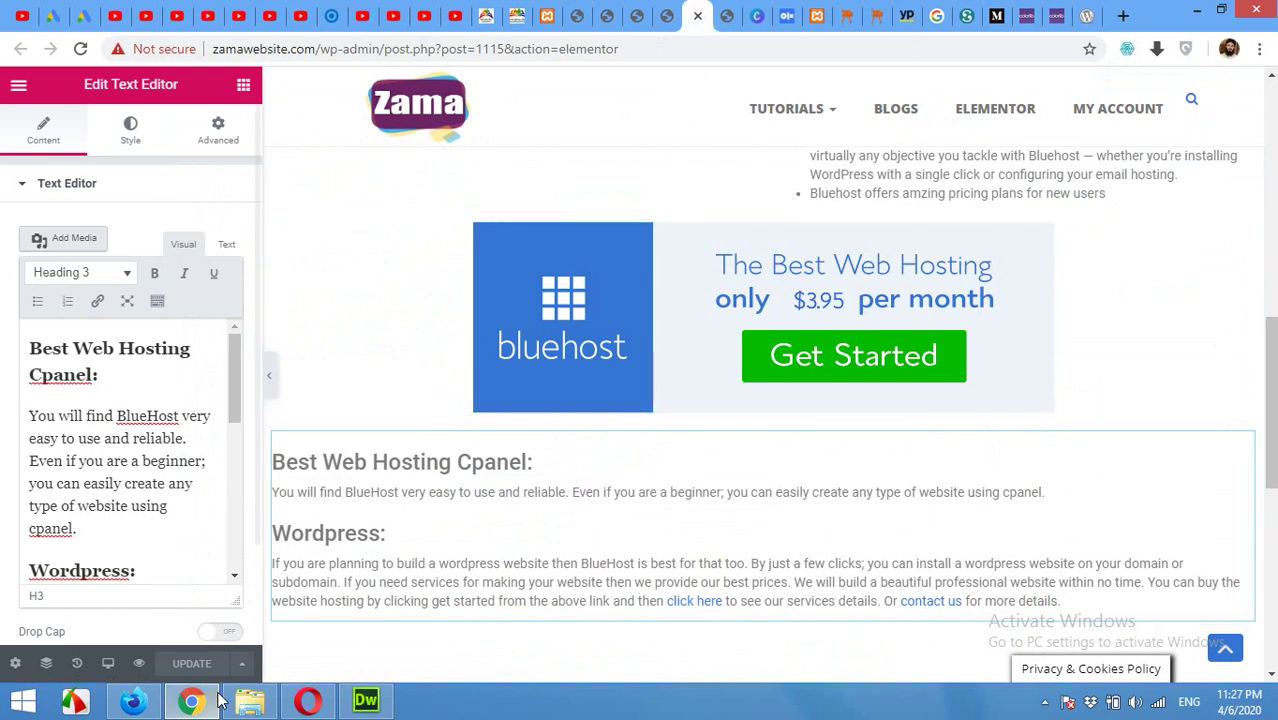
click(727, 14)
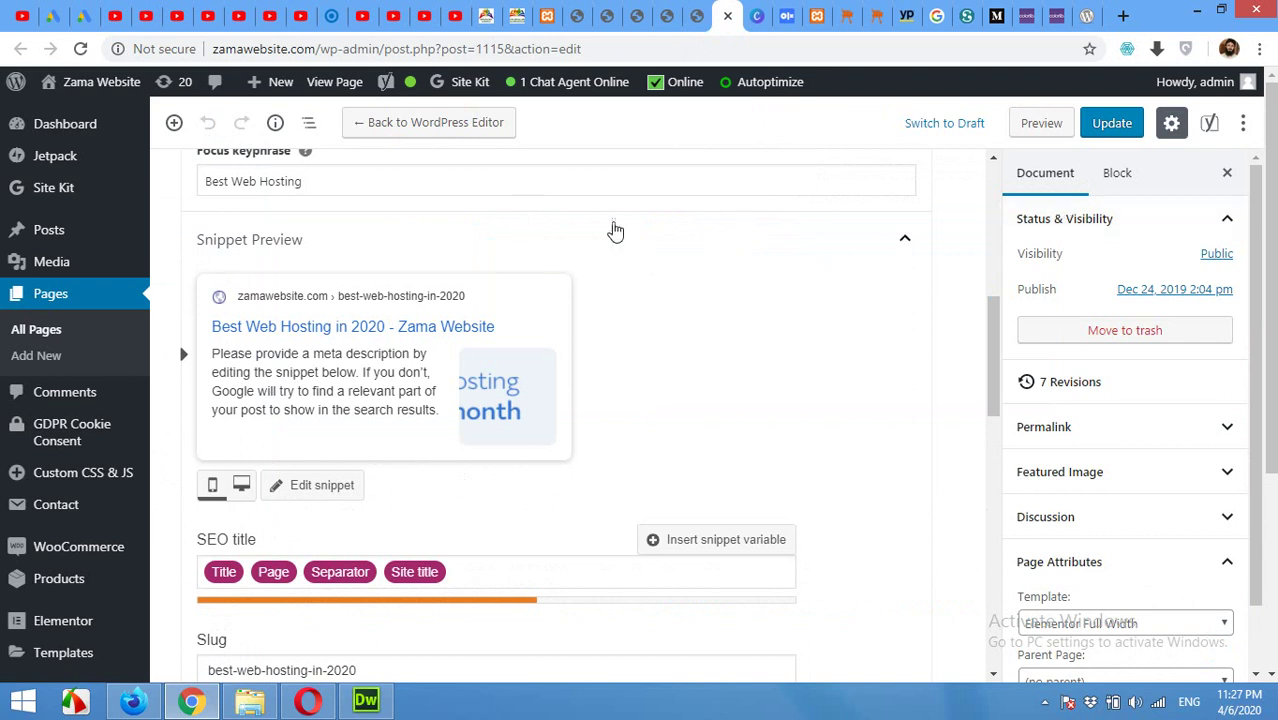
scroll(660, 420, down, 8)
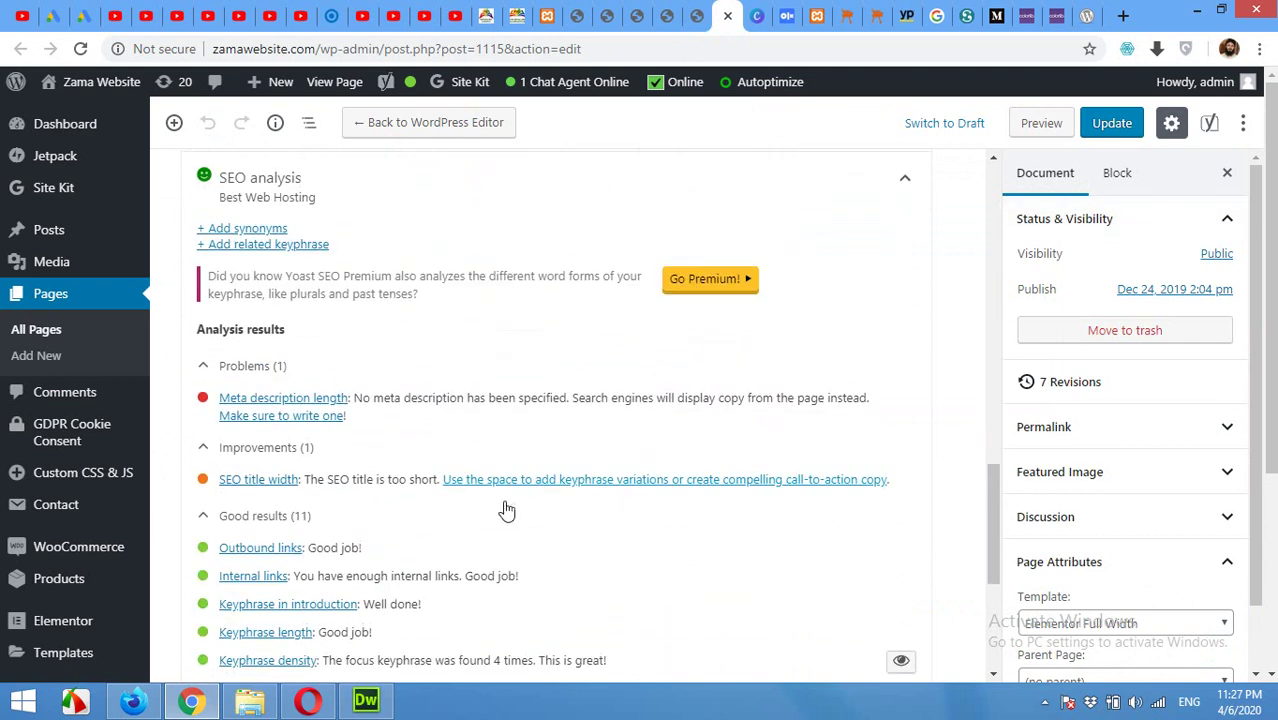
scroll(408, 447, down, 2)
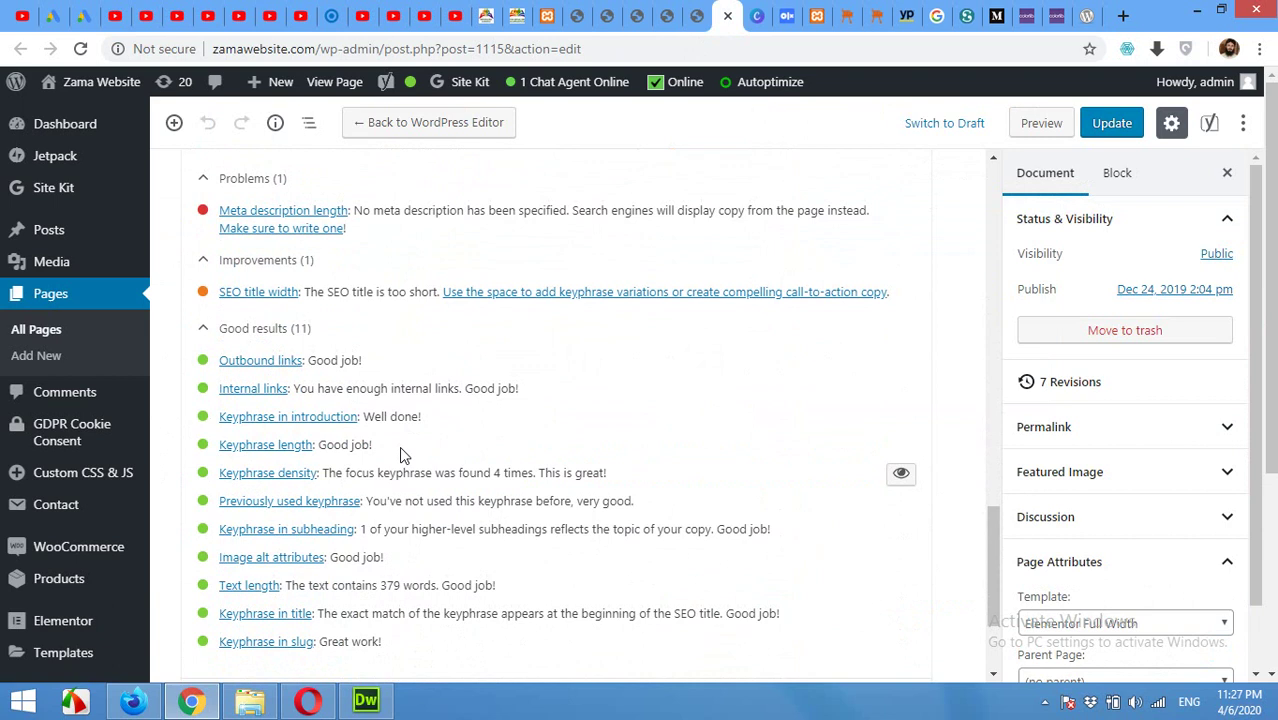
scroll(399, 448, up, 3)
scroll(800, 468, up, 2)
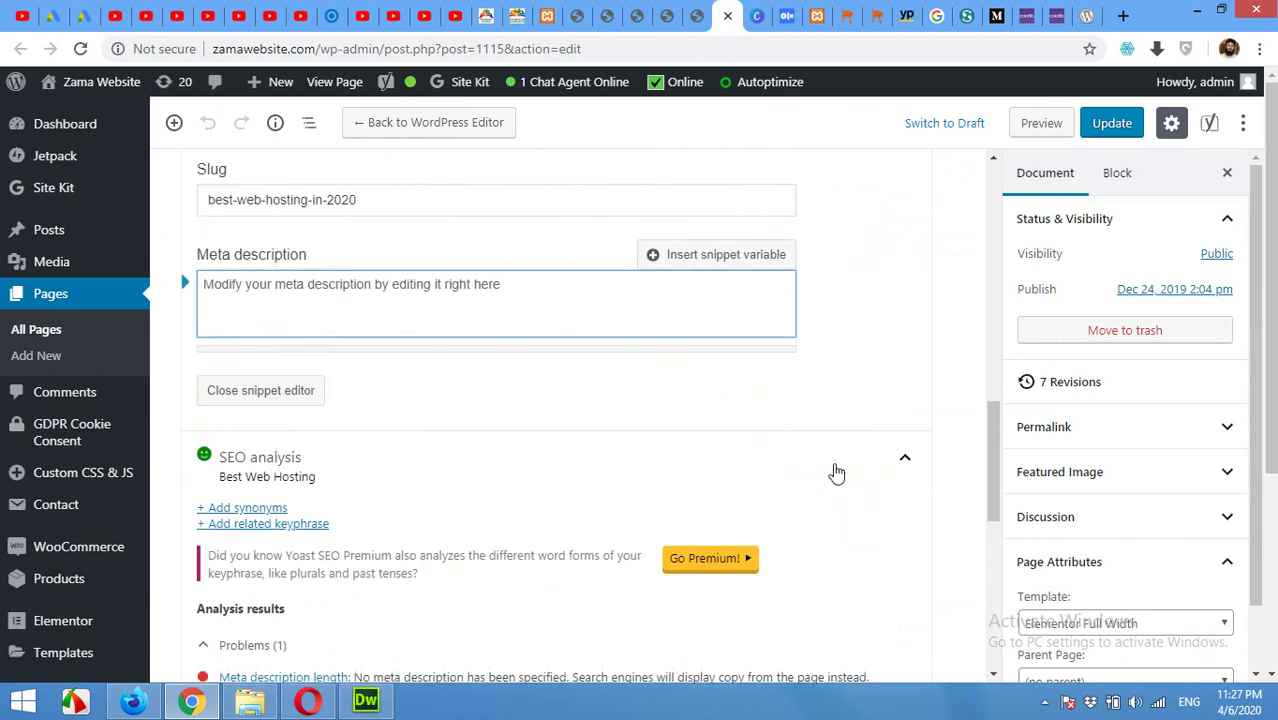